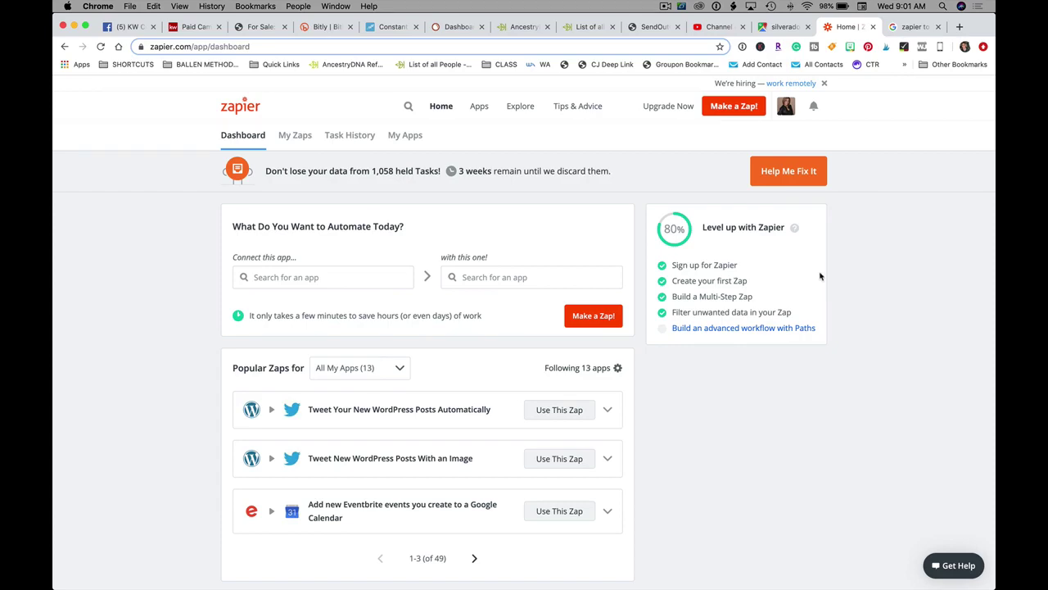
- Open the upgrade plans page and review the full feature comparison of the pricing tiers
left_click(673, 108)
scroll(527, 252, "down", 2)
scroll(527, 252, "down", 5)
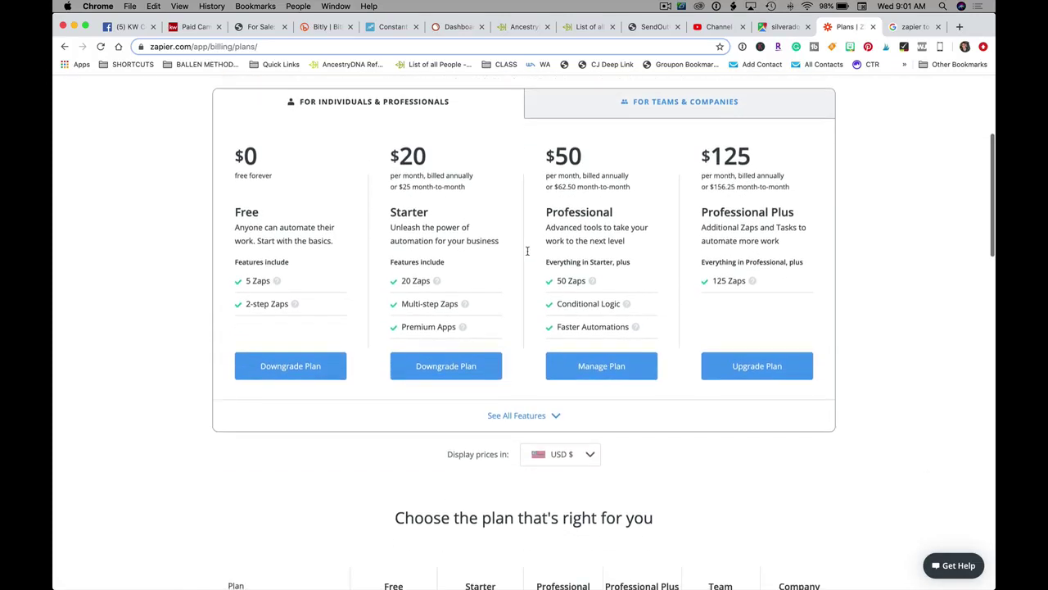
left_click(528, 361)
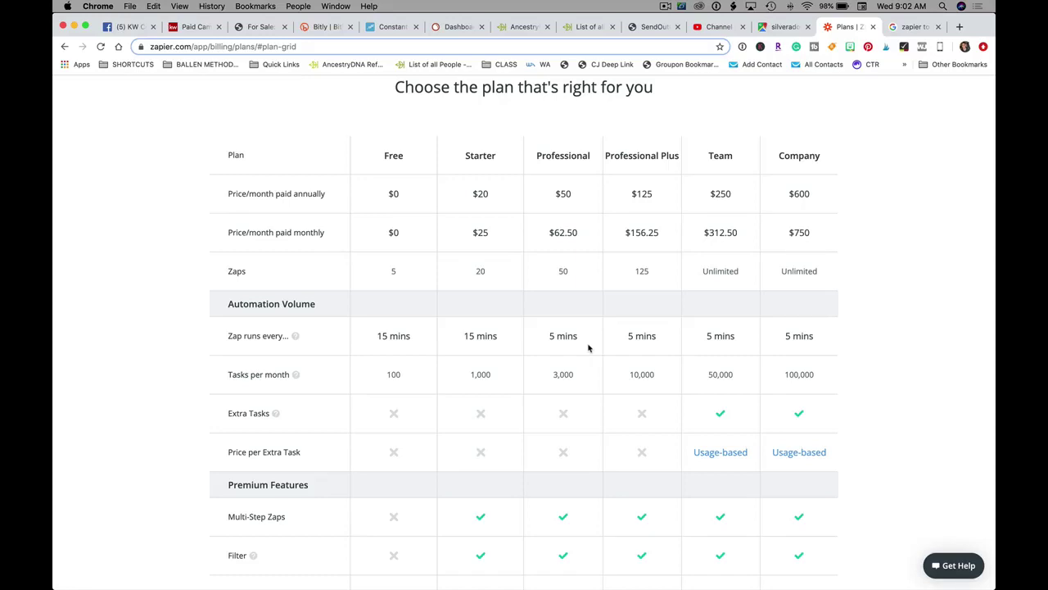
scroll(588, 348, "up", 1)
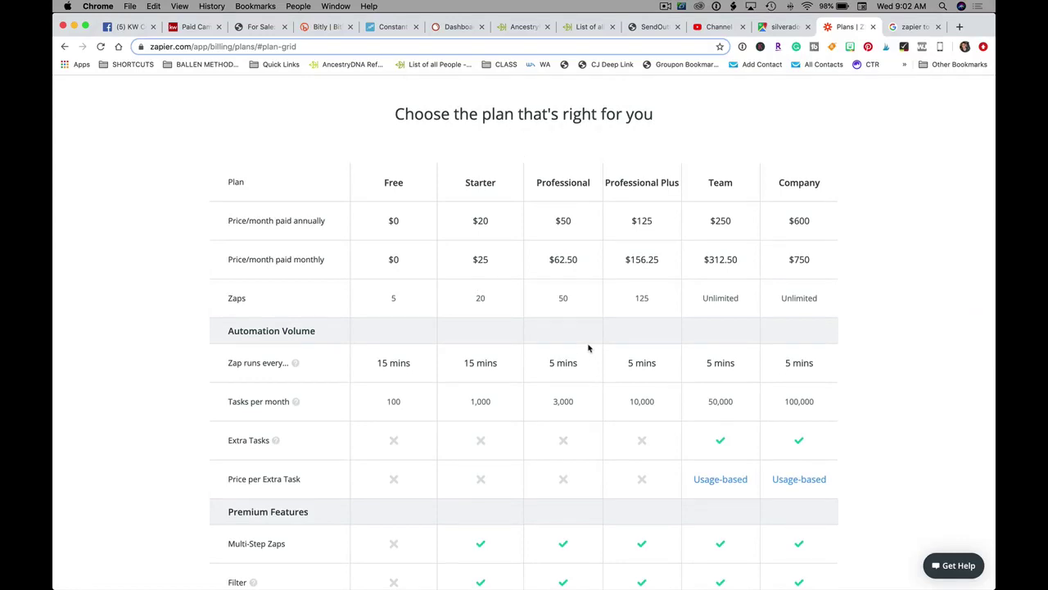
scroll(924, 371, "up", 5)
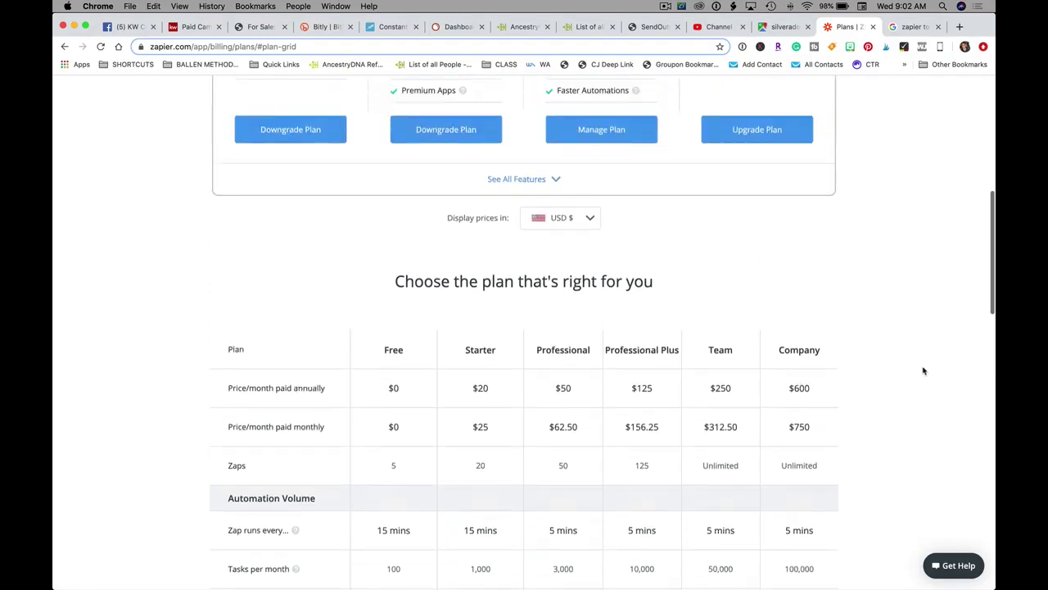
scroll(923, 371, "up", 5)
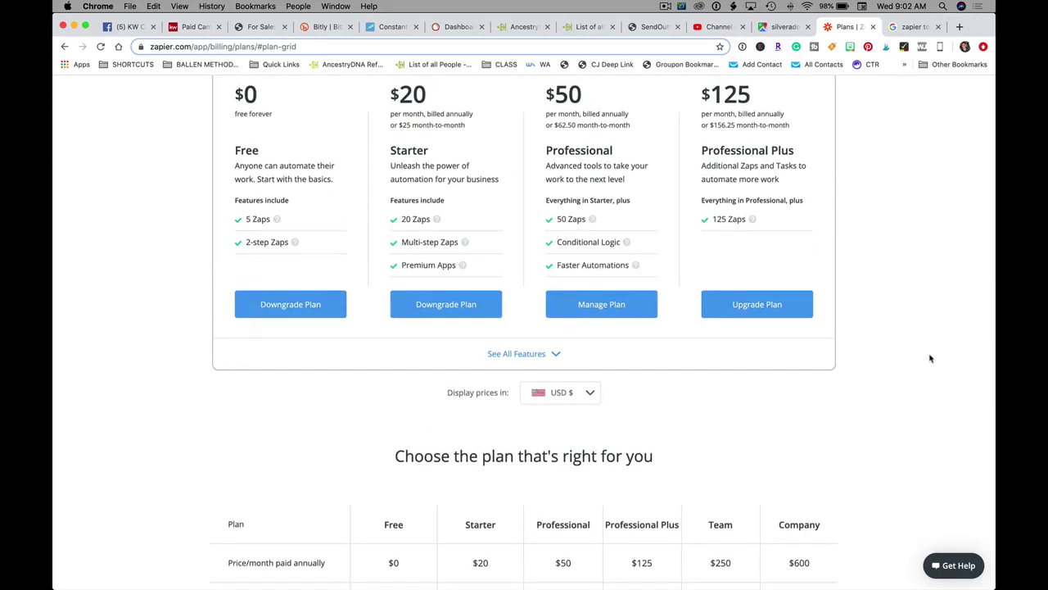
scroll(930, 358, "up", 9)
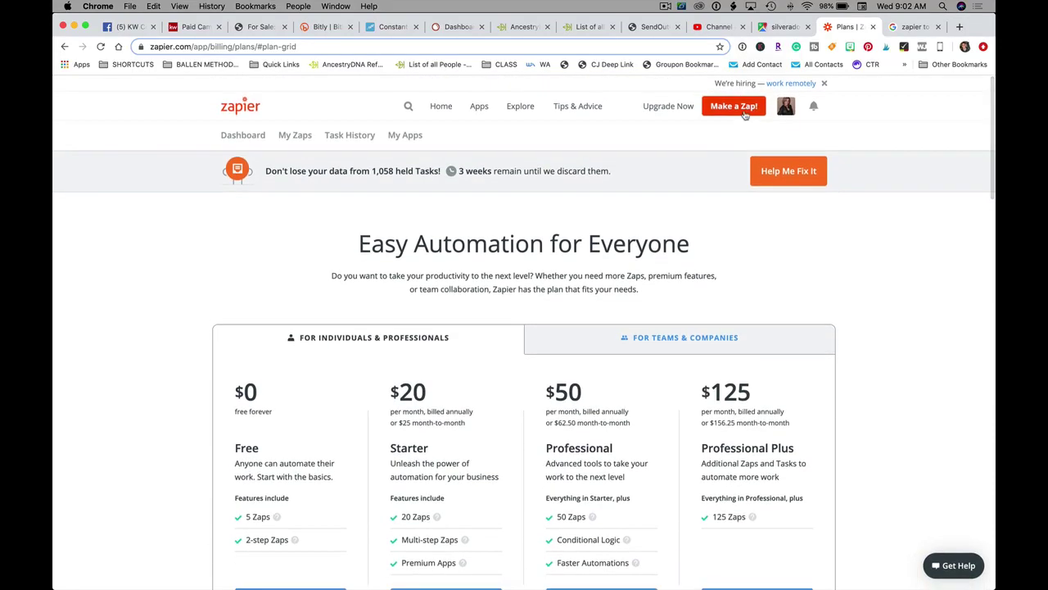
- Start a new Zap with Make a Zap! in the top bar
left_click(735, 108)
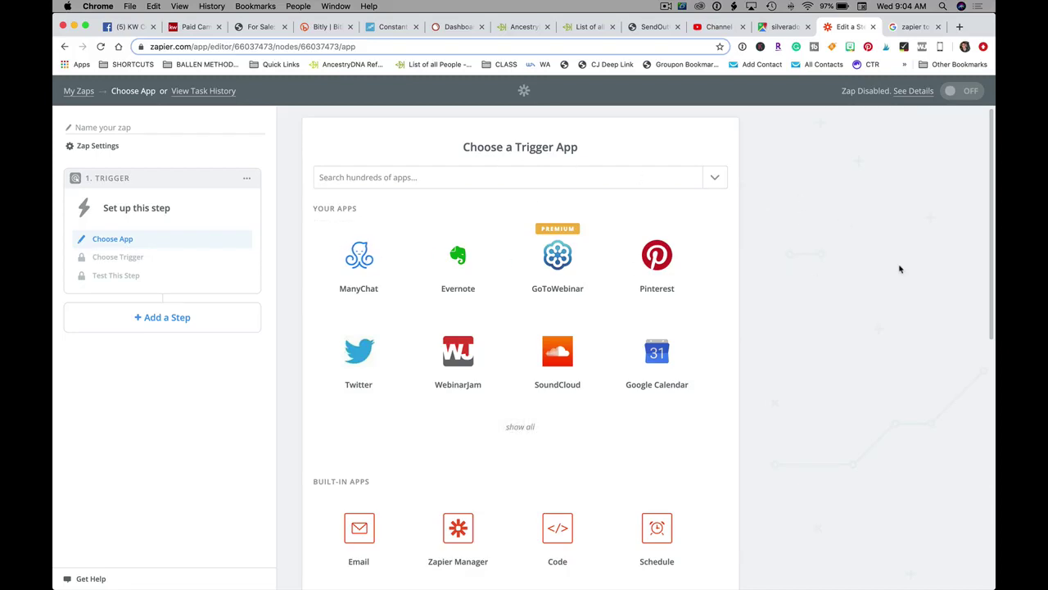
- Choose Facebook Lead Ads with the New Lead event as the trigger
left_click(419, 172)
type("face")
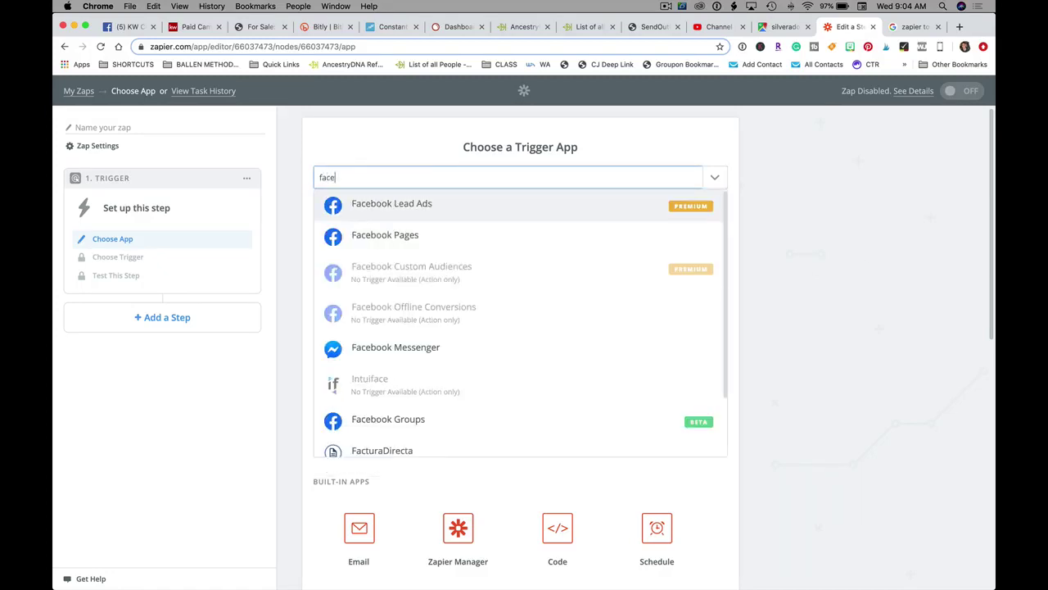
left_click(692, 211)
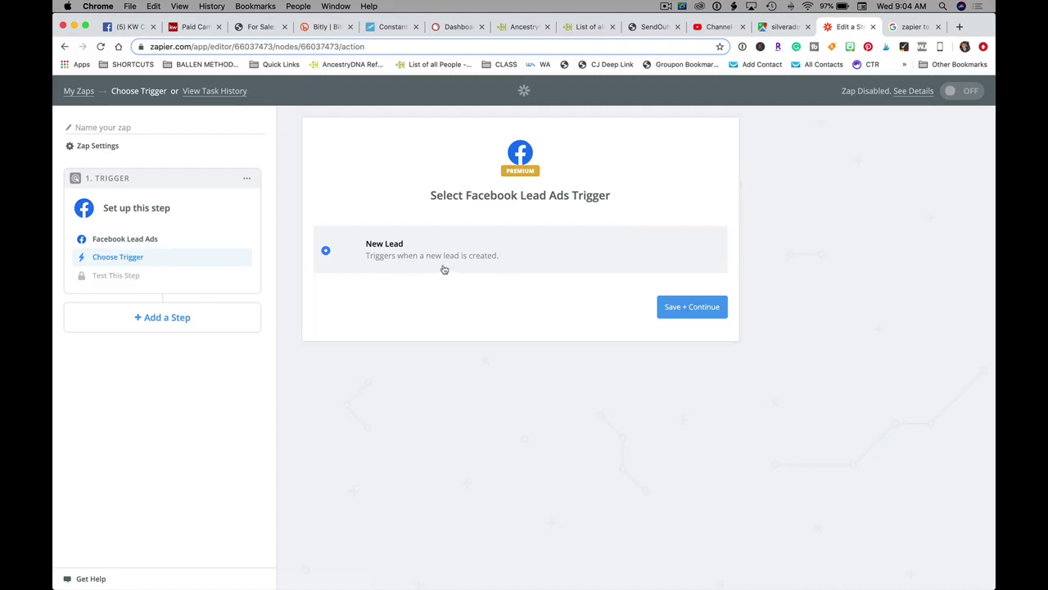
left_click(701, 311)
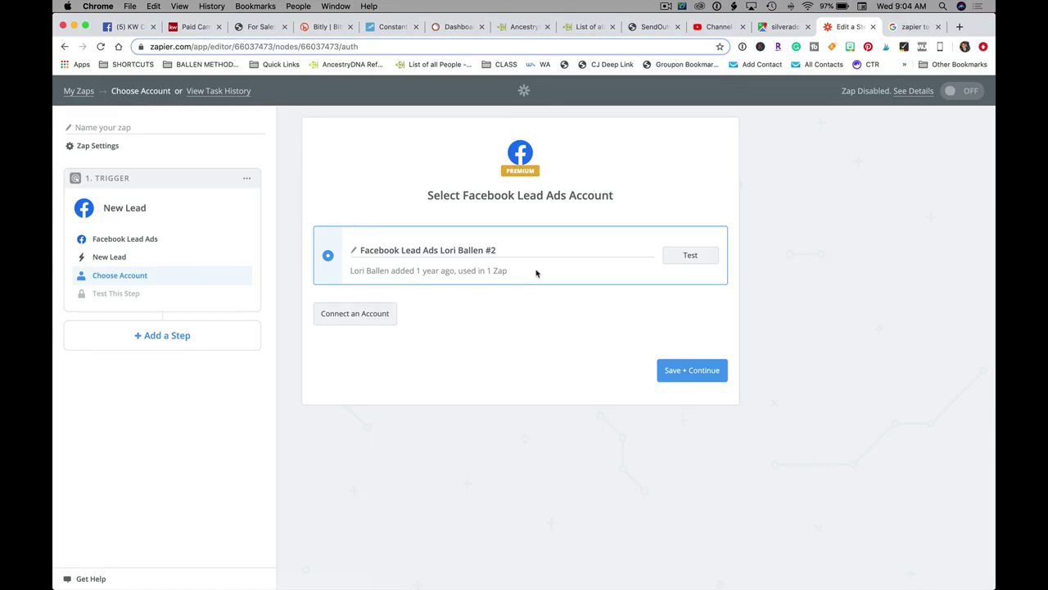
- Test the connected Facebook account and continue to page and form setup
left_click(690, 256)
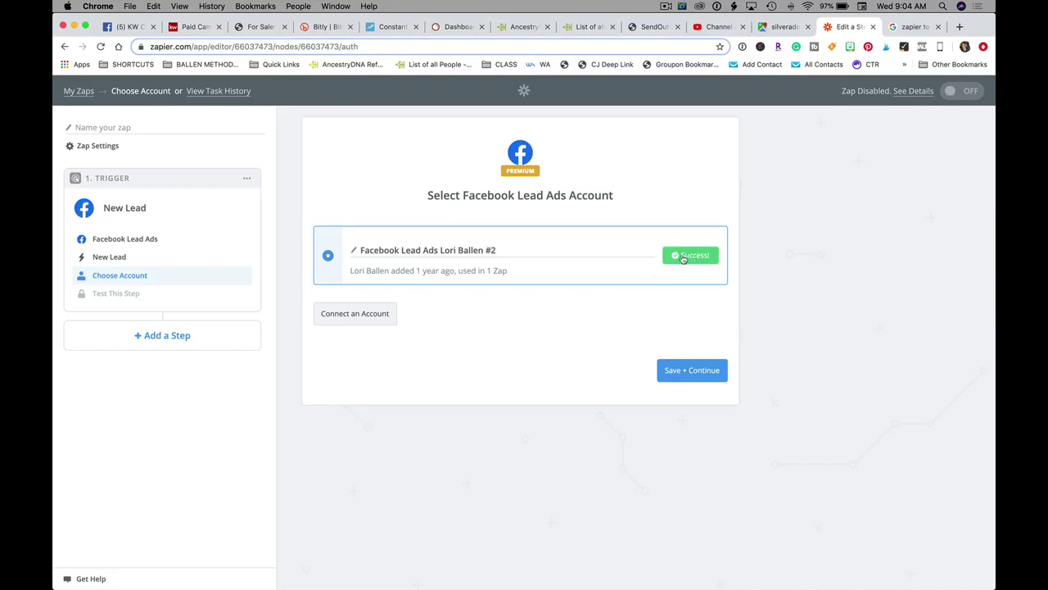
left_click(695, 377)
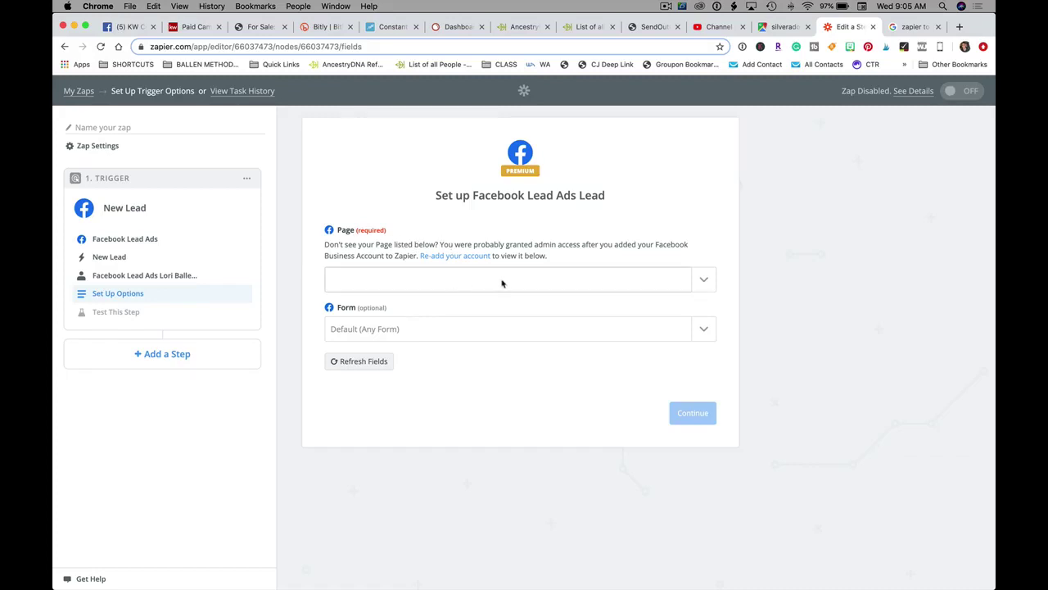
left_click(197, 26)
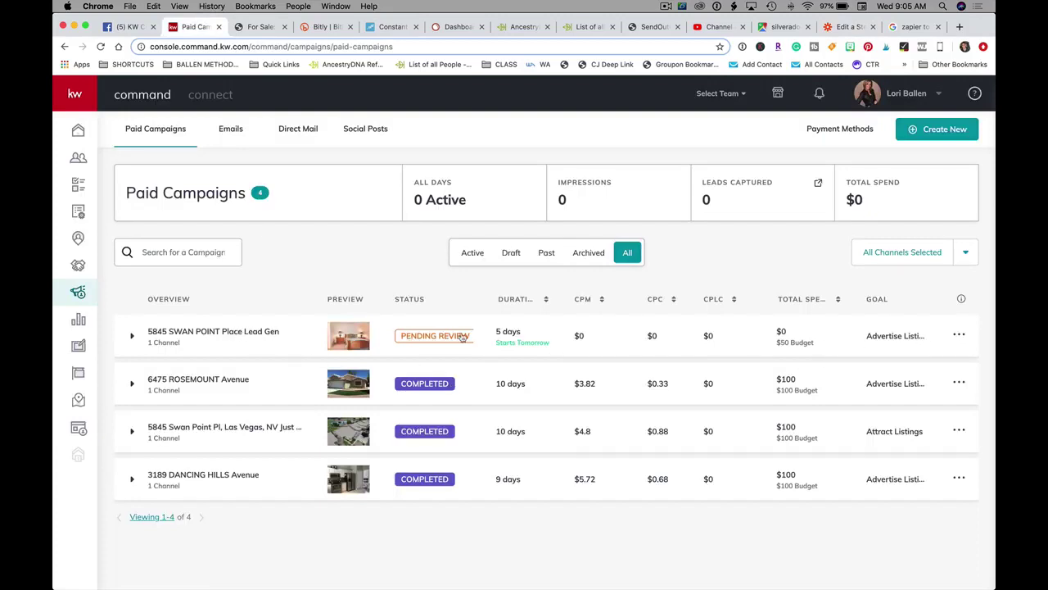
left_click(131, 336)
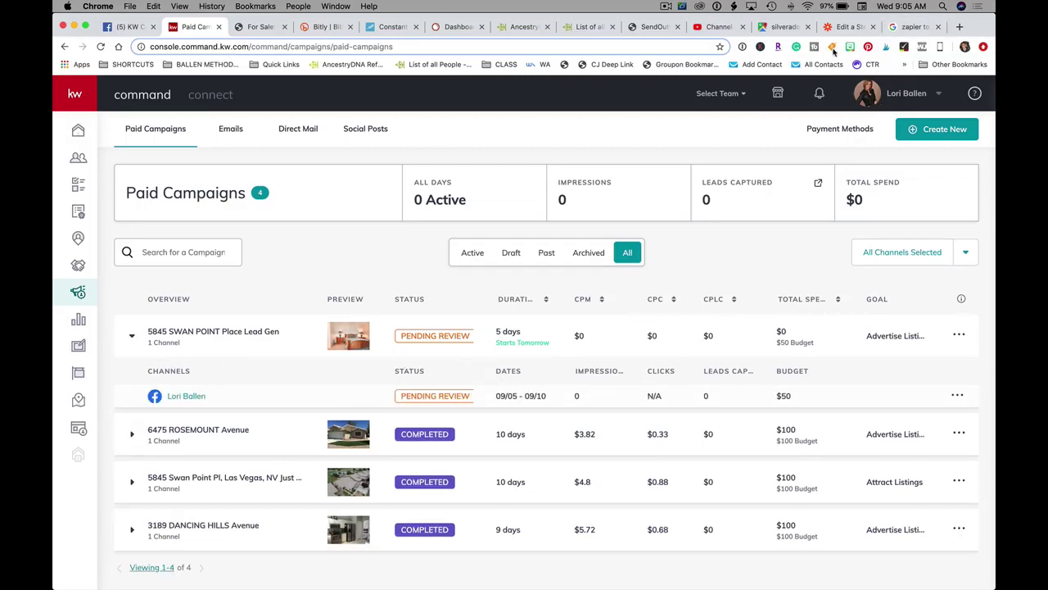
left_click(848, 28)
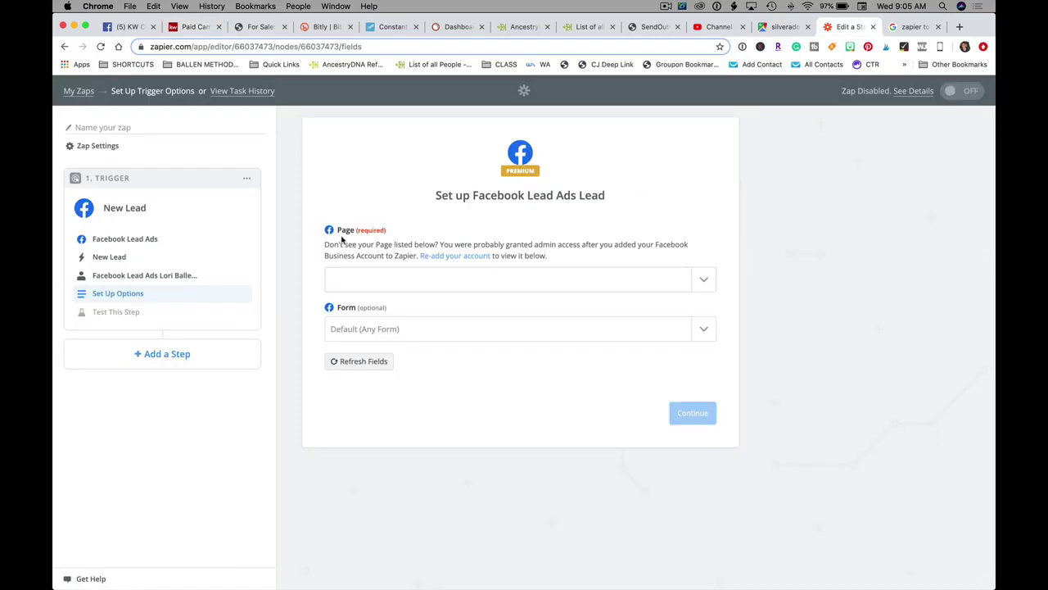
- Set the trigger's Page to the team's Las Vegas Facebook page
left_click(709, 276)
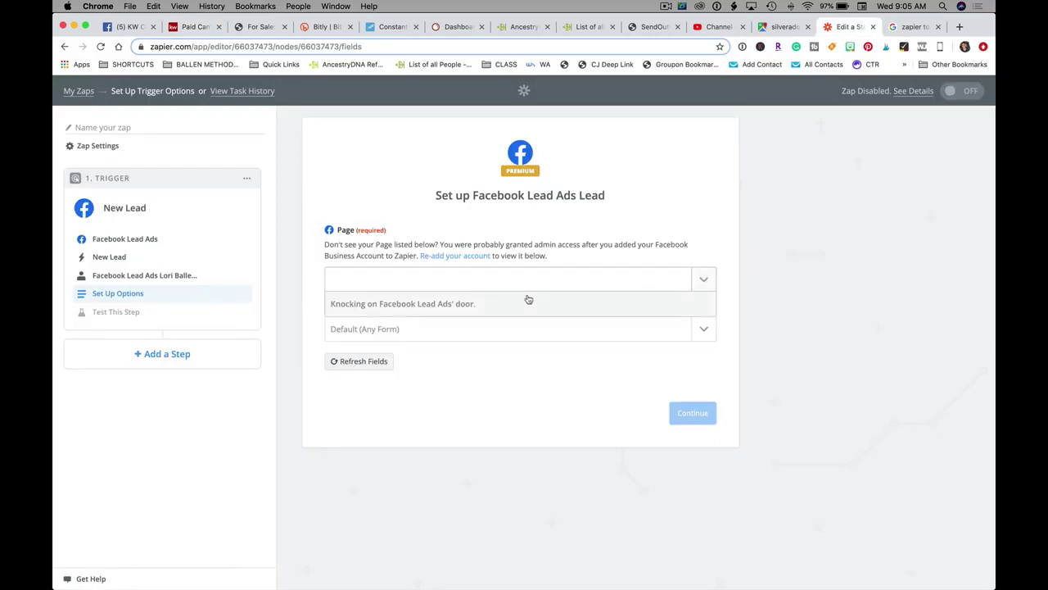
left_click(425, 352)
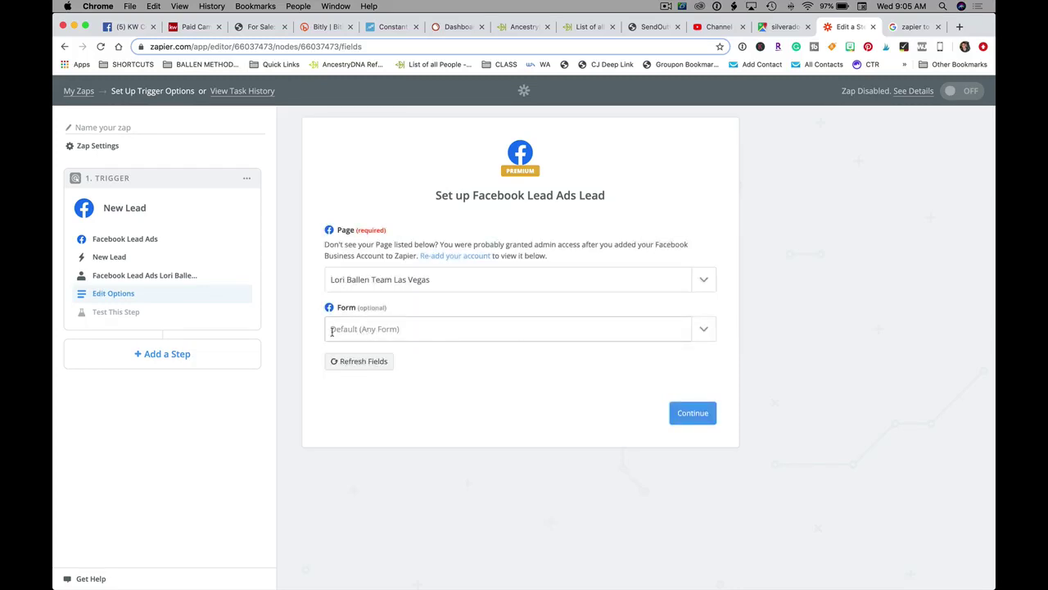
left_click(409, 331)
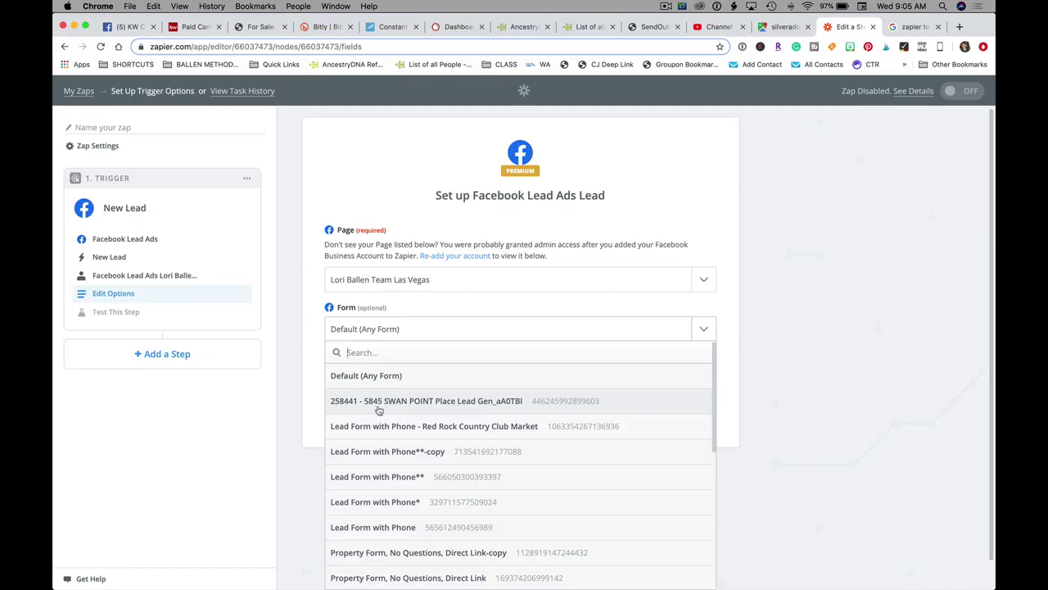
left_click(465, 402)
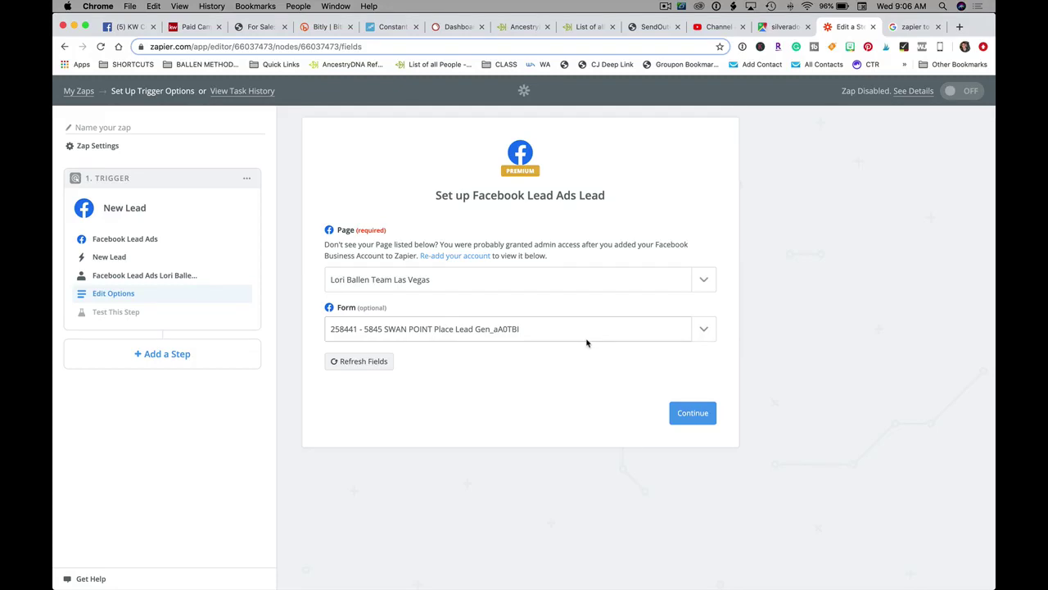
left_click(419, 332)
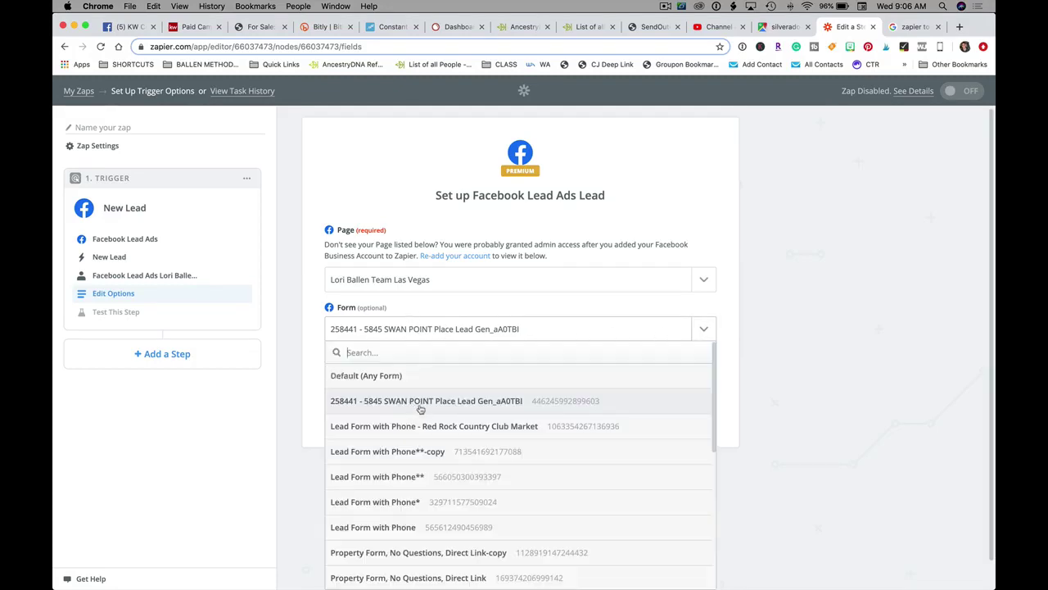
left_click(388, 375)
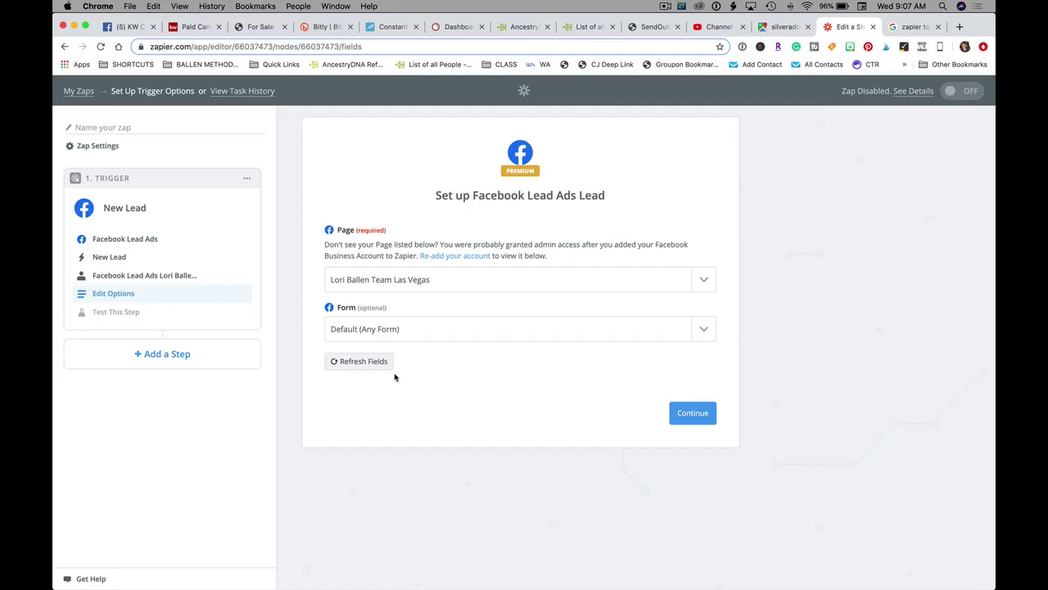
left_click(422, 332)
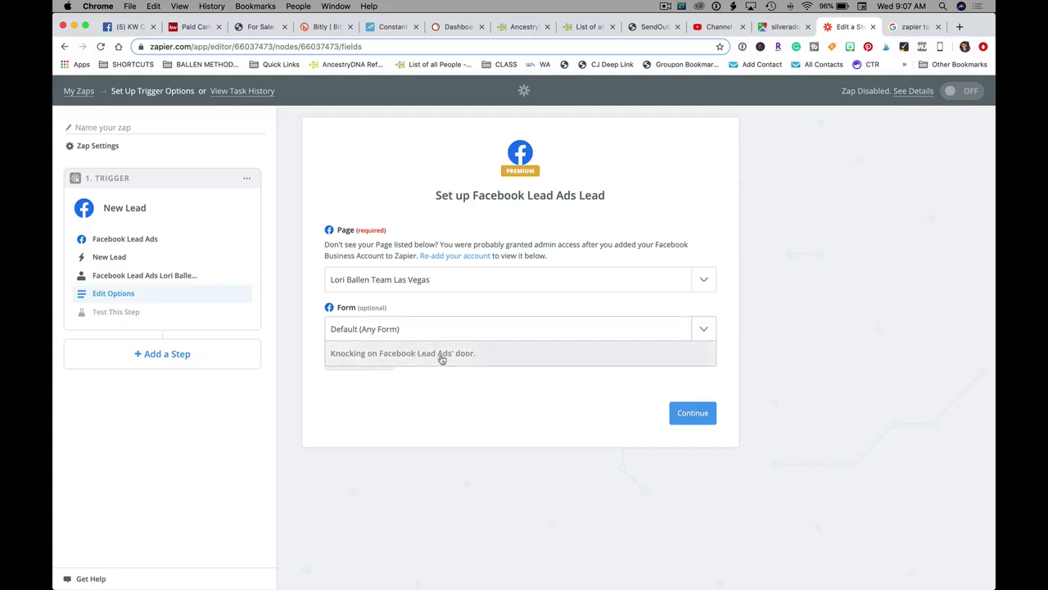
left_click(422, 404)
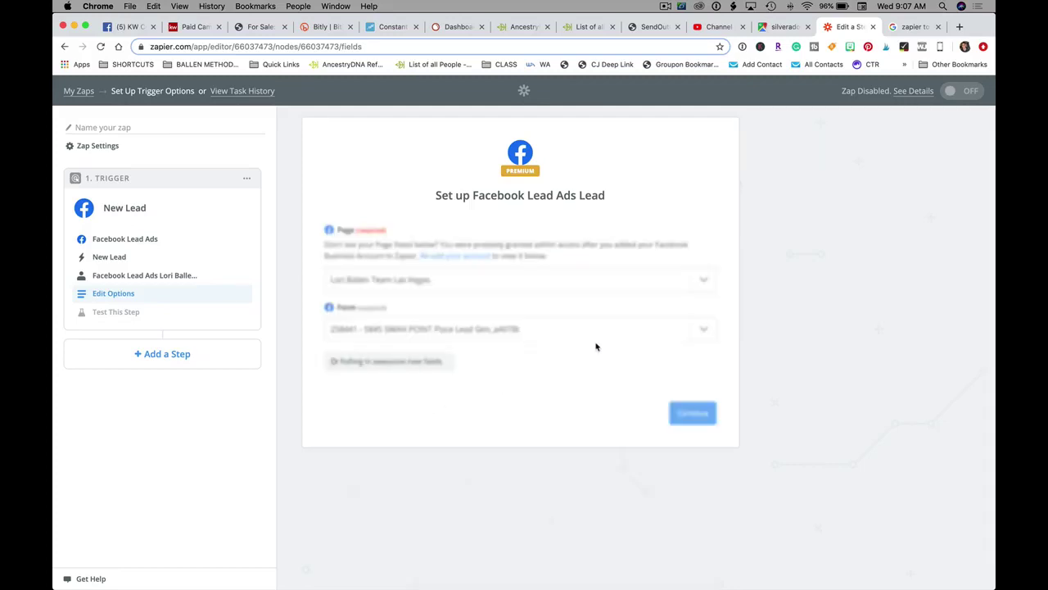
left_click(686, 416)
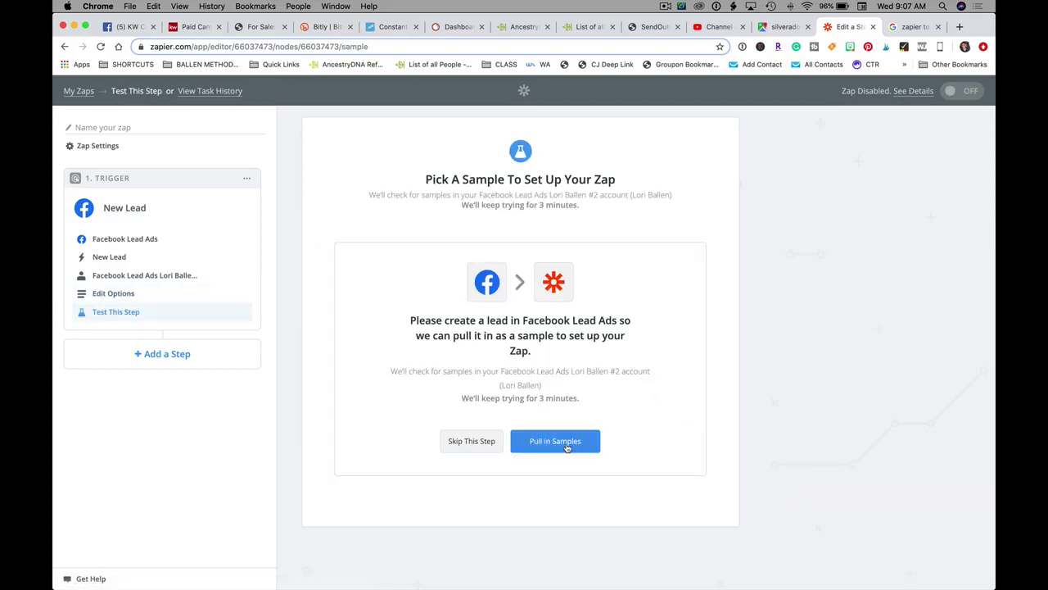
- Pull in sample Lead A for the trigger and add an Action step
left_click(566, 447)
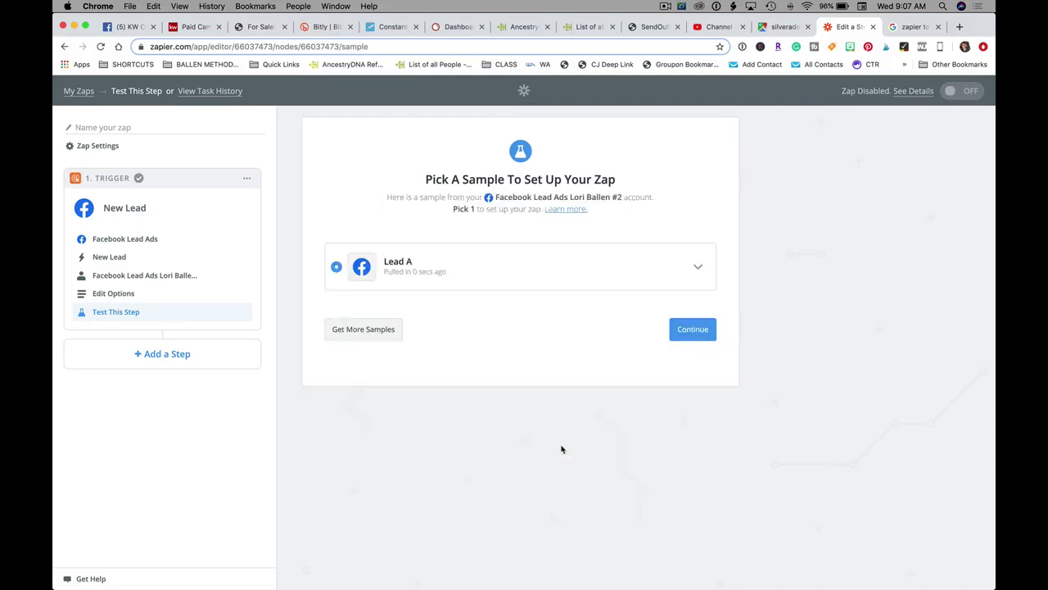
left_click(692, 330)
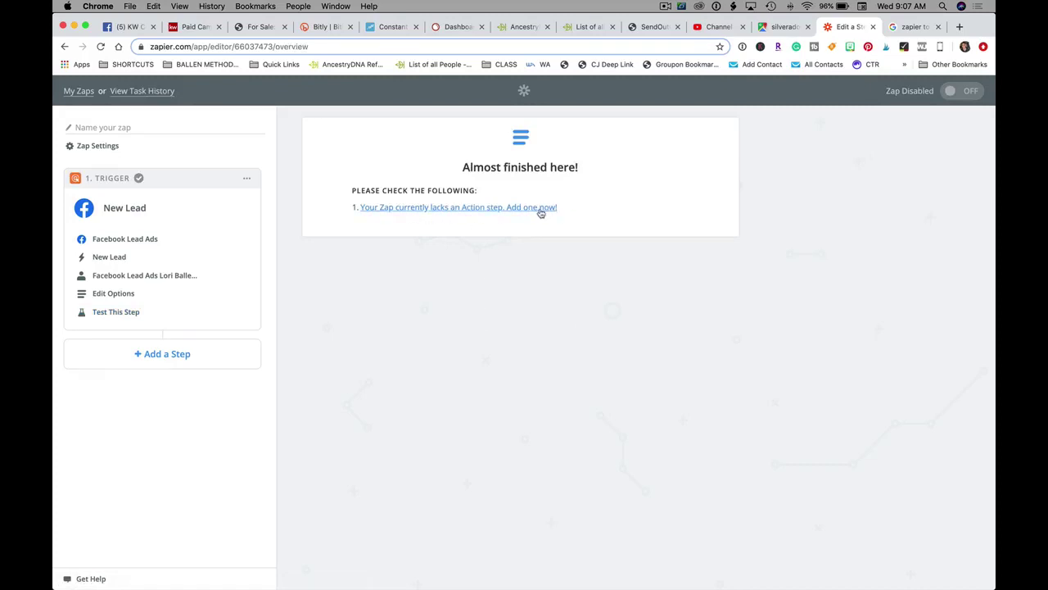
left_click(540, 209)
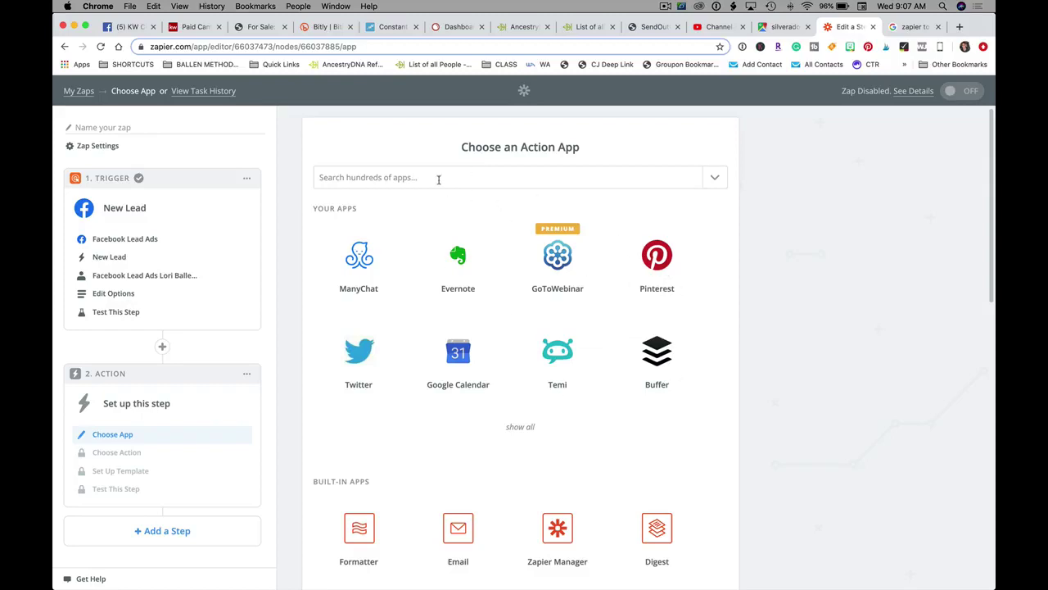
- Search 'tw' and choose Twilio as the action app
scroll(456, 400, "down", 3)
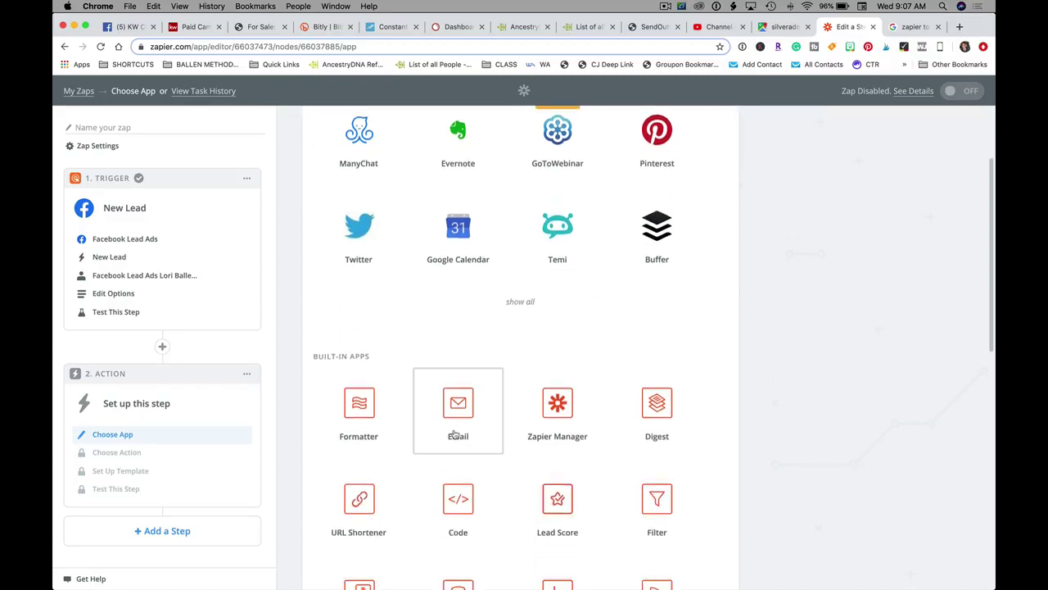
scroll(412, 230, "up", 3)
left_click(379, 176)
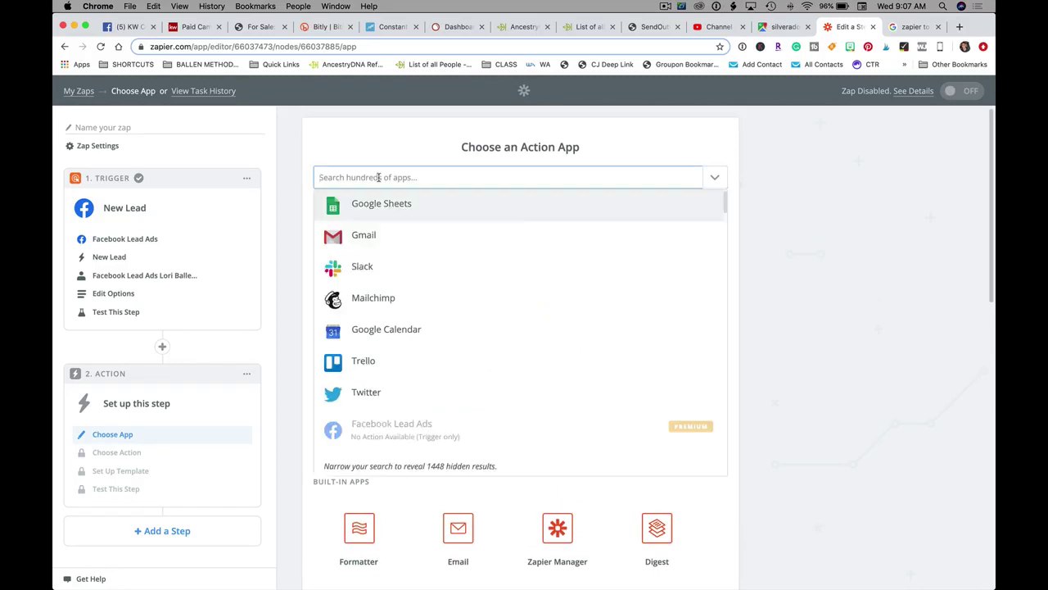
type("tw")
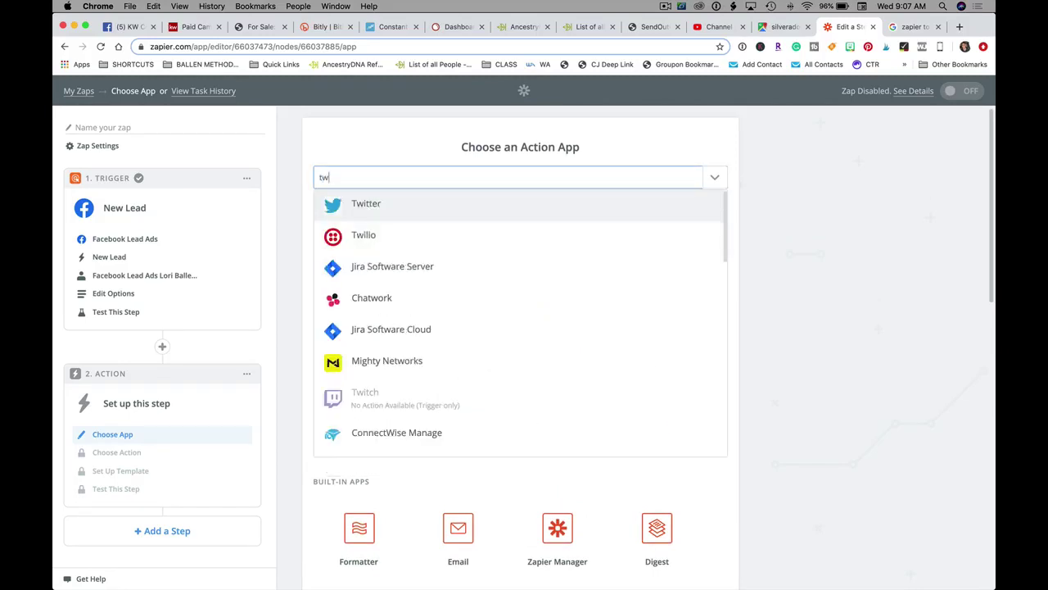
left_click(373, 238)
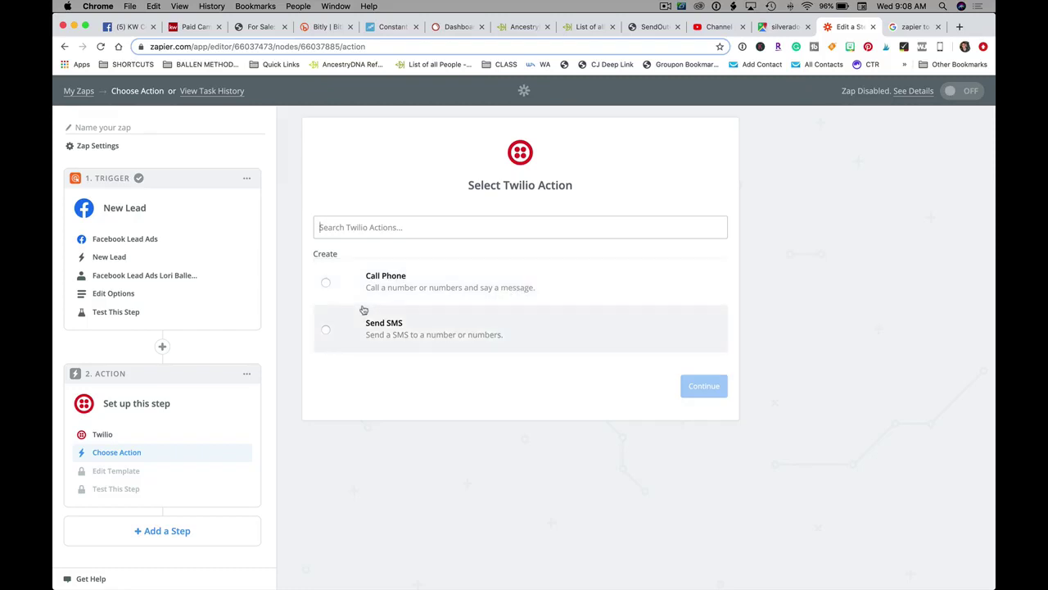
- Set the Twilio action to Send SMS and start connecting a Twilio account
left_click(401, 330)
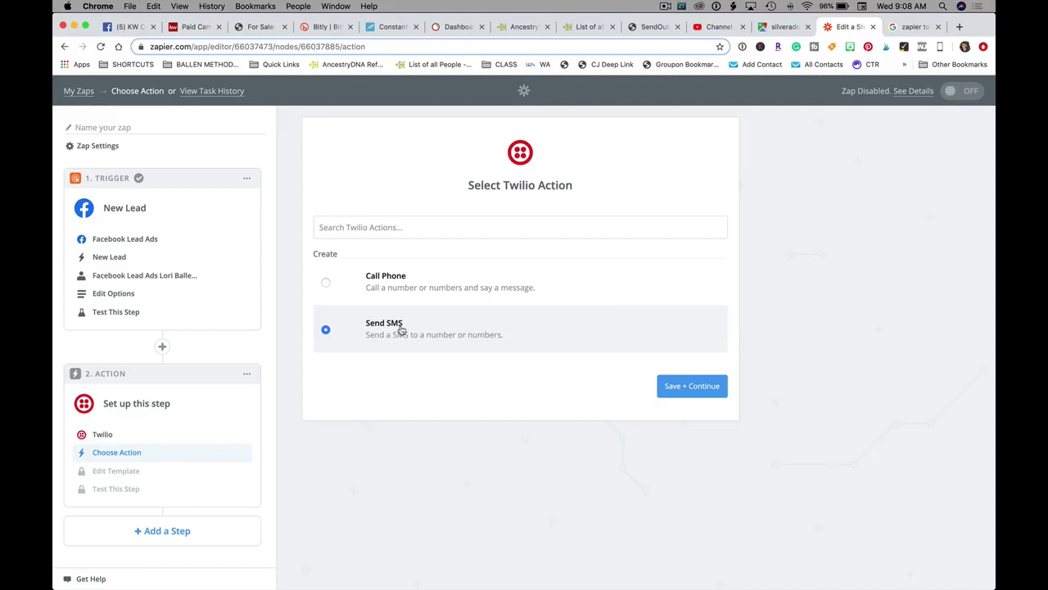
left_click(681, 390)
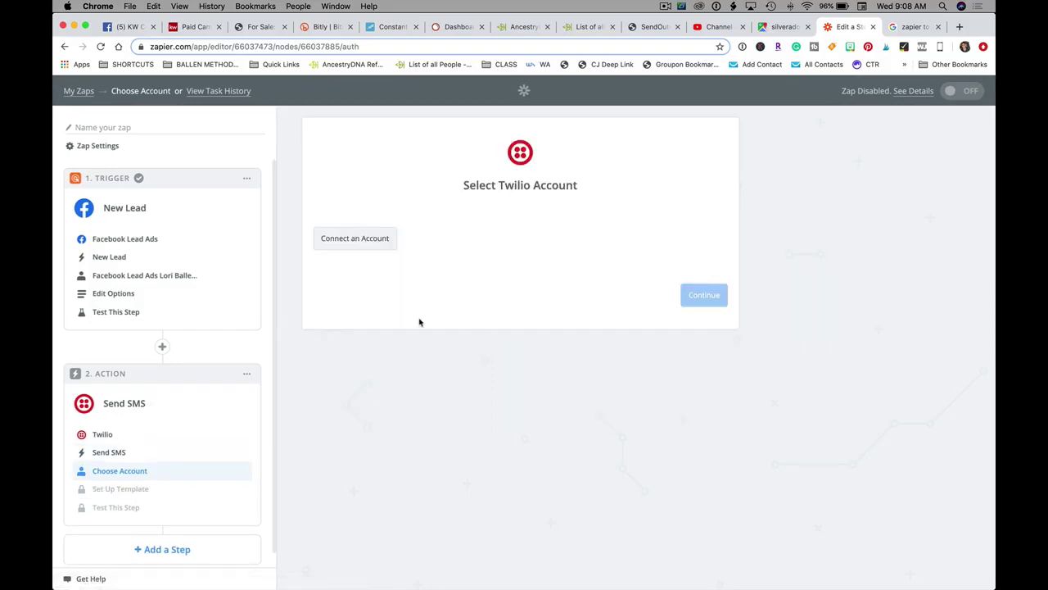
left_click(358, 240)
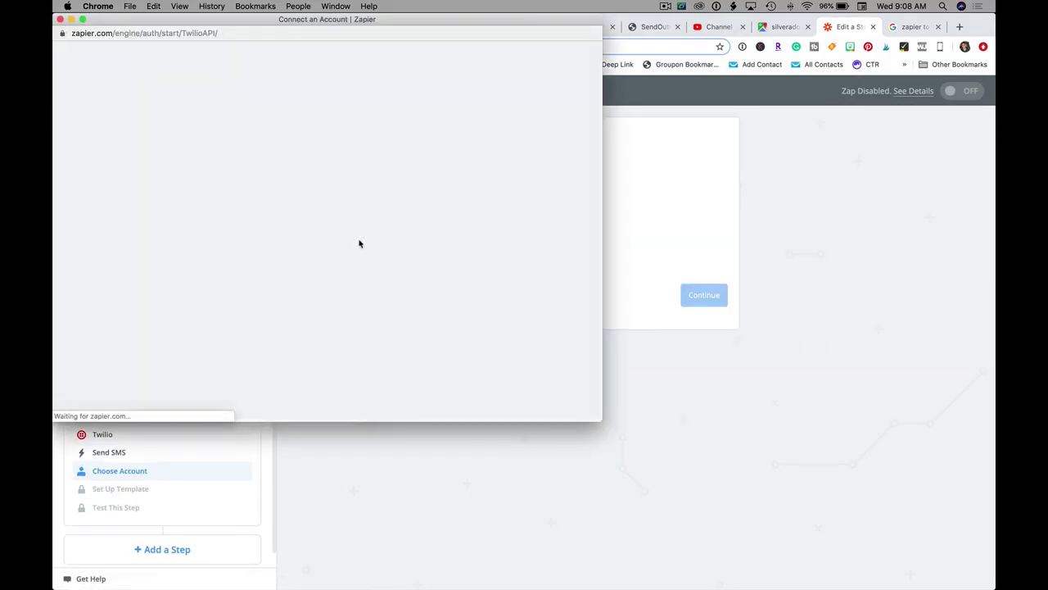
left_click(284, 235)
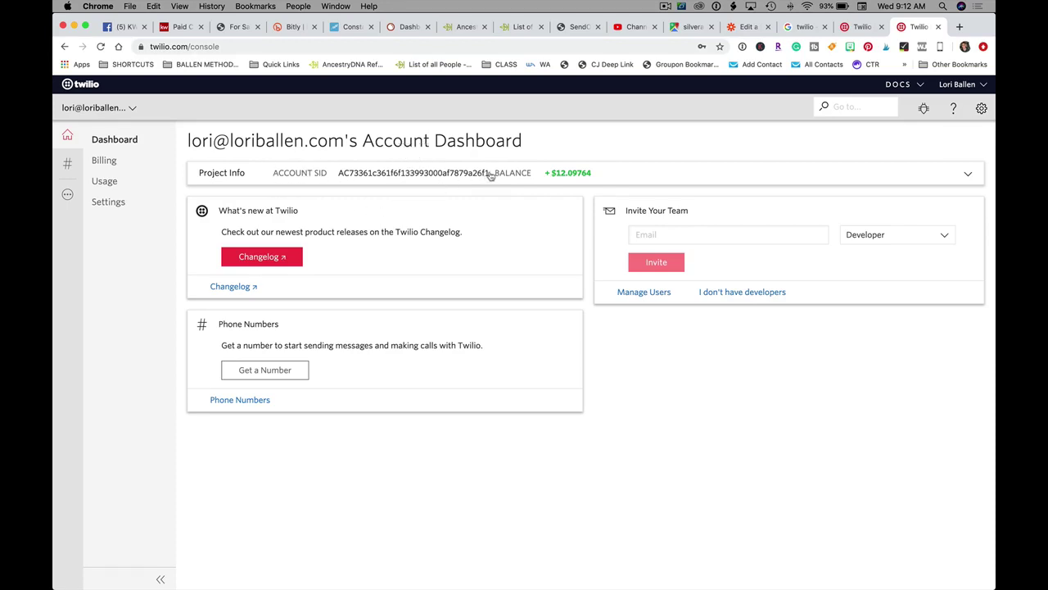
- Copy the Account SID from Twilio Console's project info and return to Zapier
left_click_drag(490, 175, 337, 173)
key("super+c")
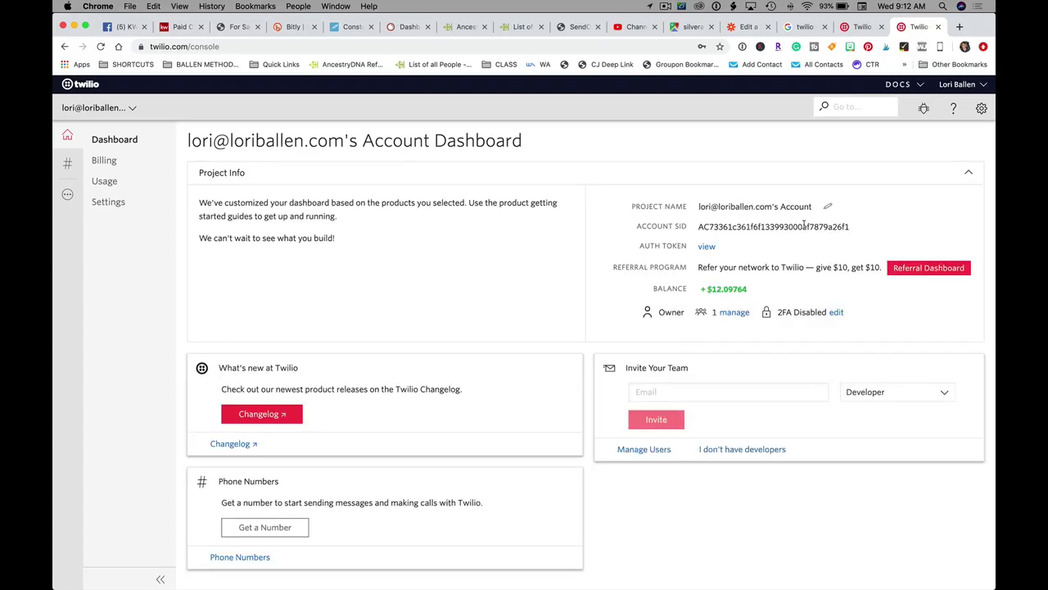
left_click_drag(805, 224, 702, 226)
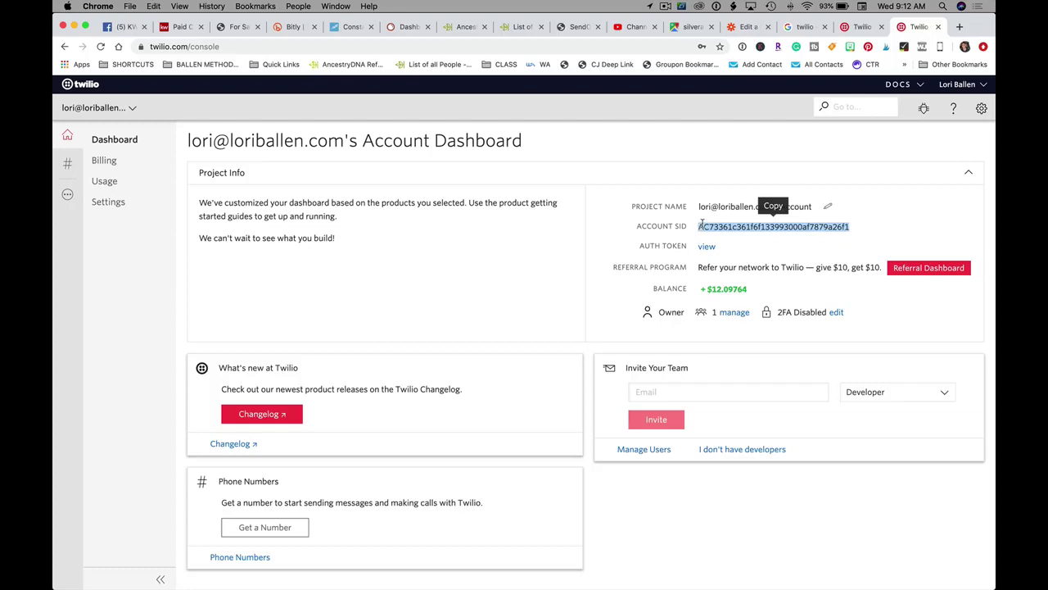
left_click(748, 28)
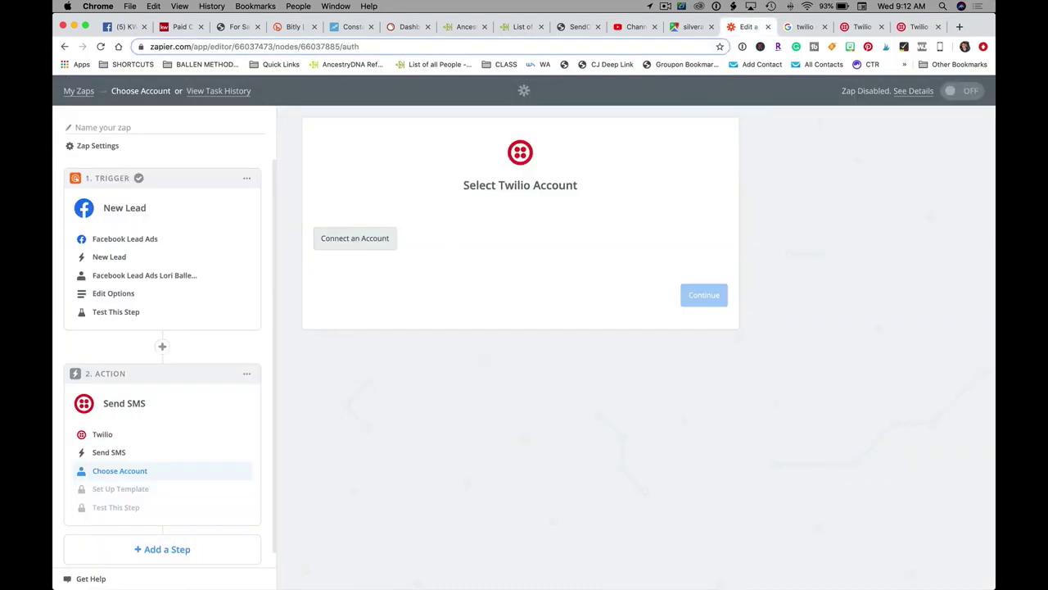
- Paste the copied Account SID into Zapier's Twilio connection form
right_click(390, 562)
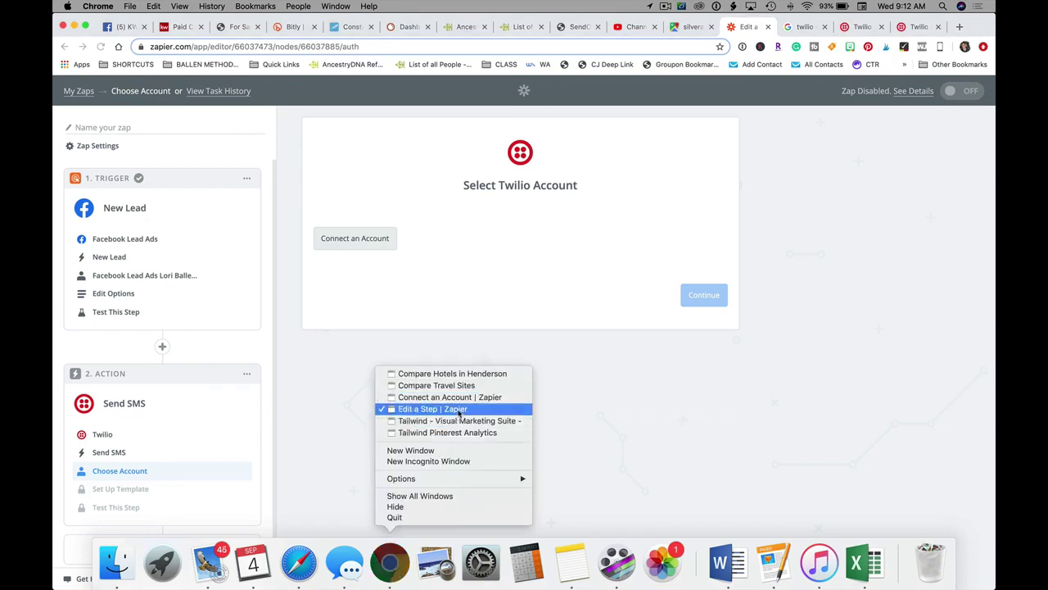
left_click(458, 400)
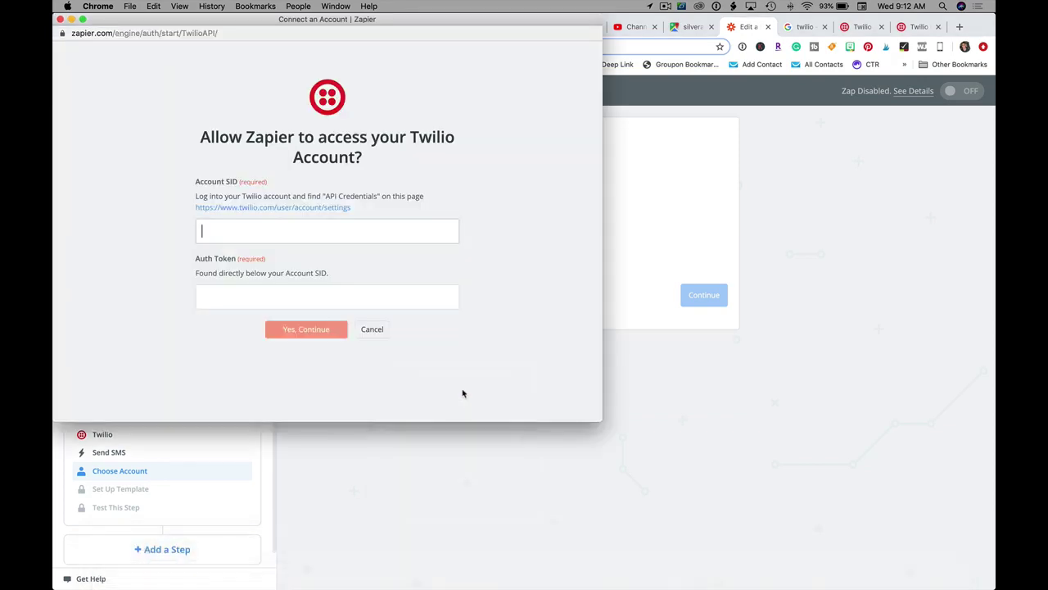
left_click(264, 235)
key("super+v")
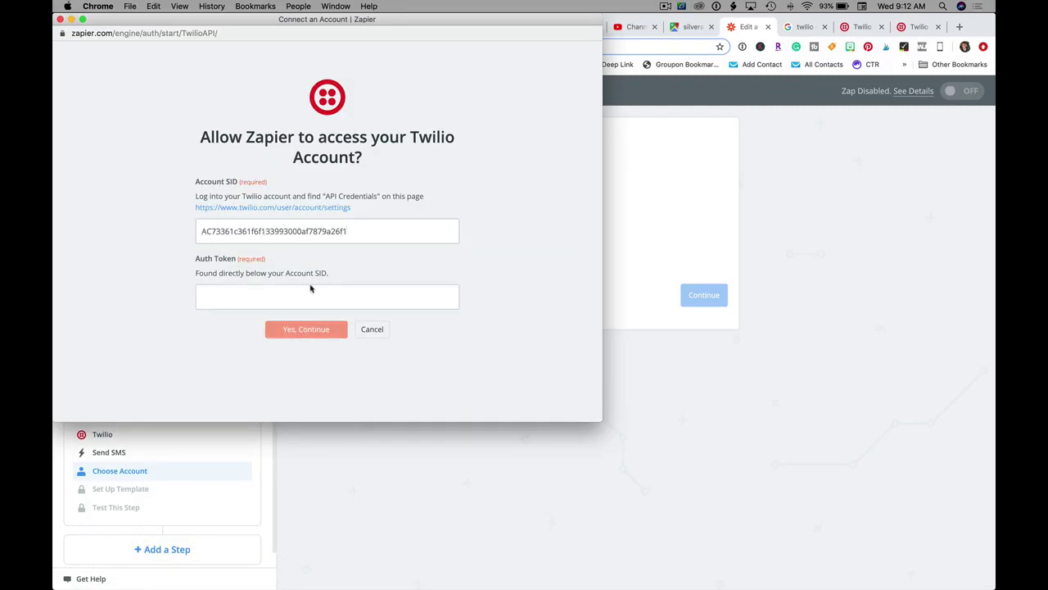
- Return to the Twilio console dashboard in the main browser window
left_click(815, 27)
left_click(862, 26)
left_click(917, 27)
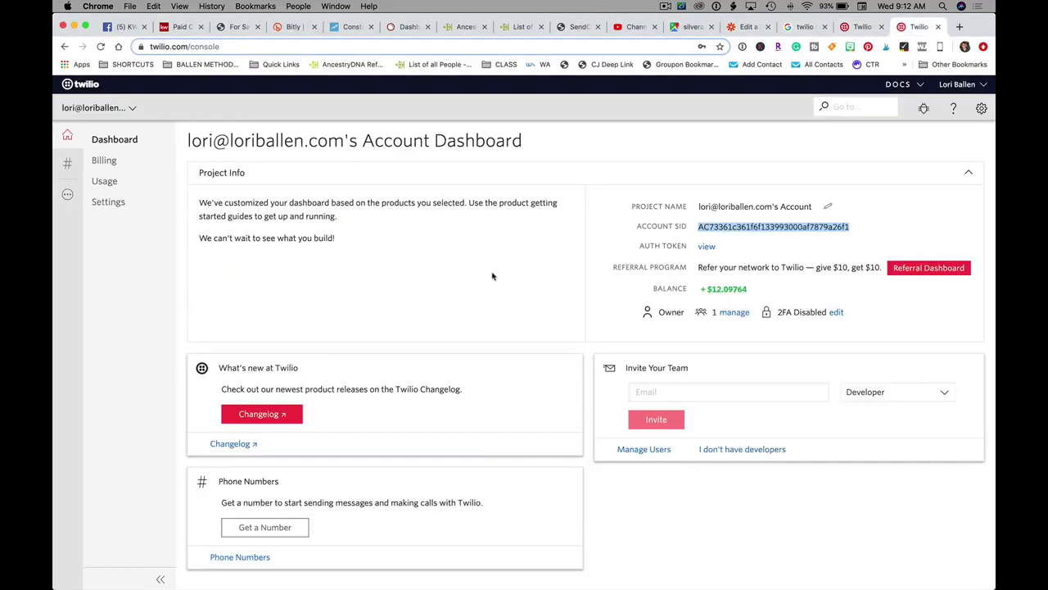
scroll(470, 285, "down", 1)
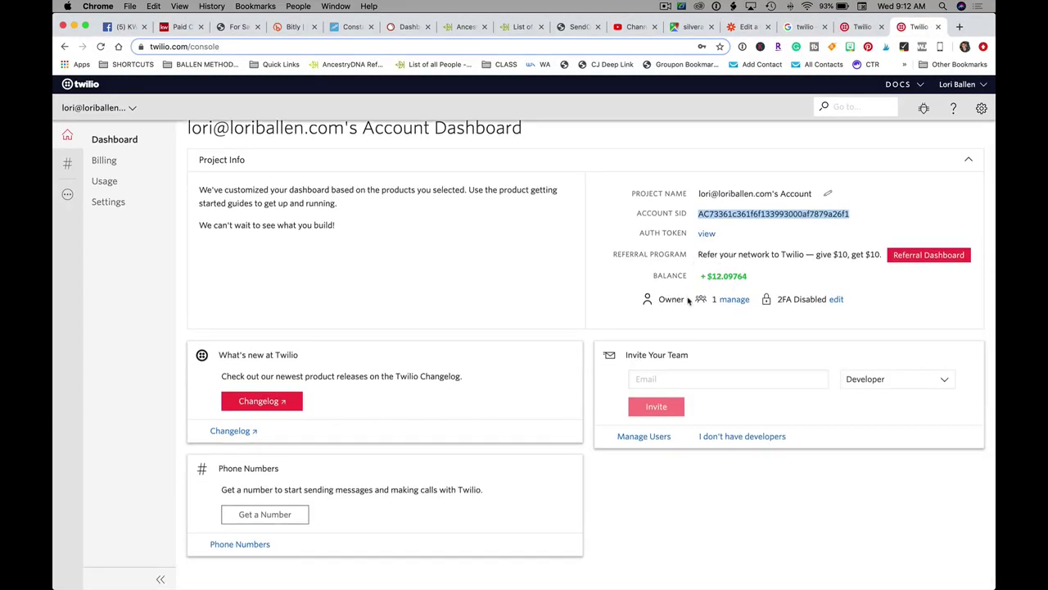
- Reveal the Twilio Auth Token, select it to copy, and go back to the Zapier editor
left_click(706, 234)
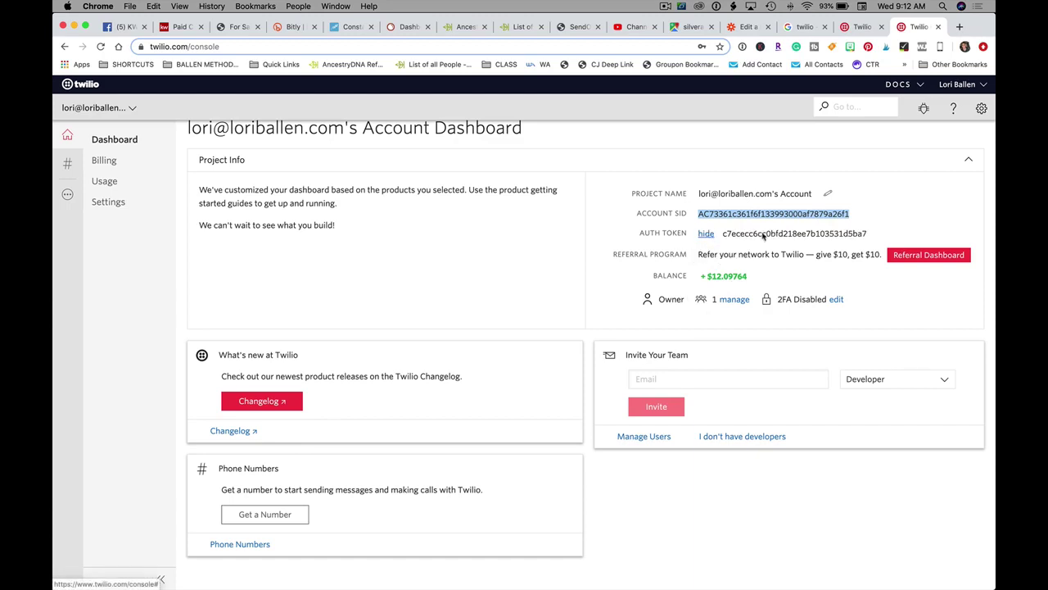
left_click_drag(870, 236, 724, 232)
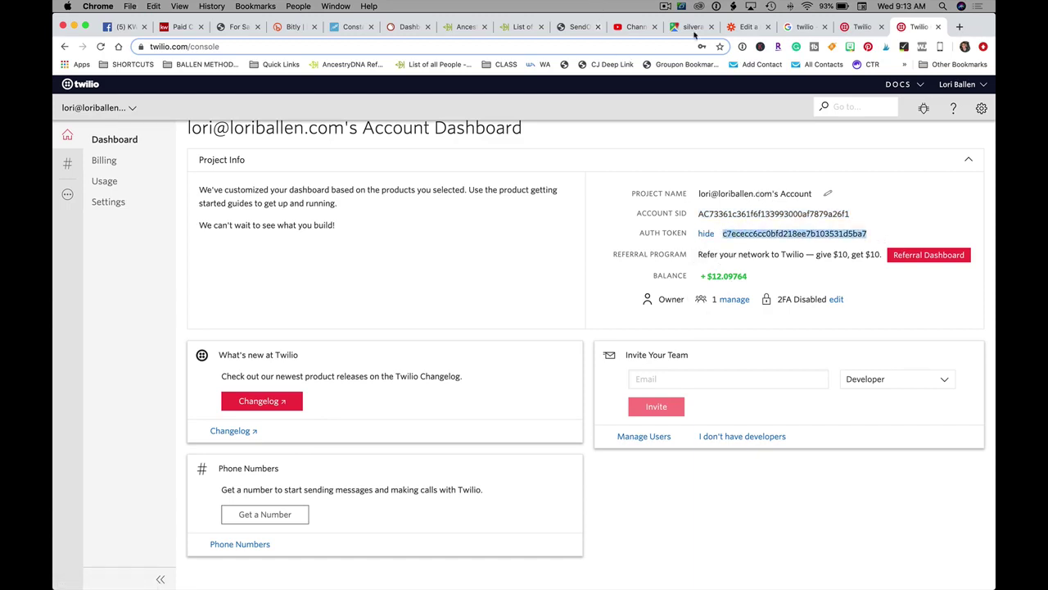
left_click(746, 26)
- Paste the Auth Token into the Twilio connection form, submit it, and save the connected account
mouse_move(491, 583)
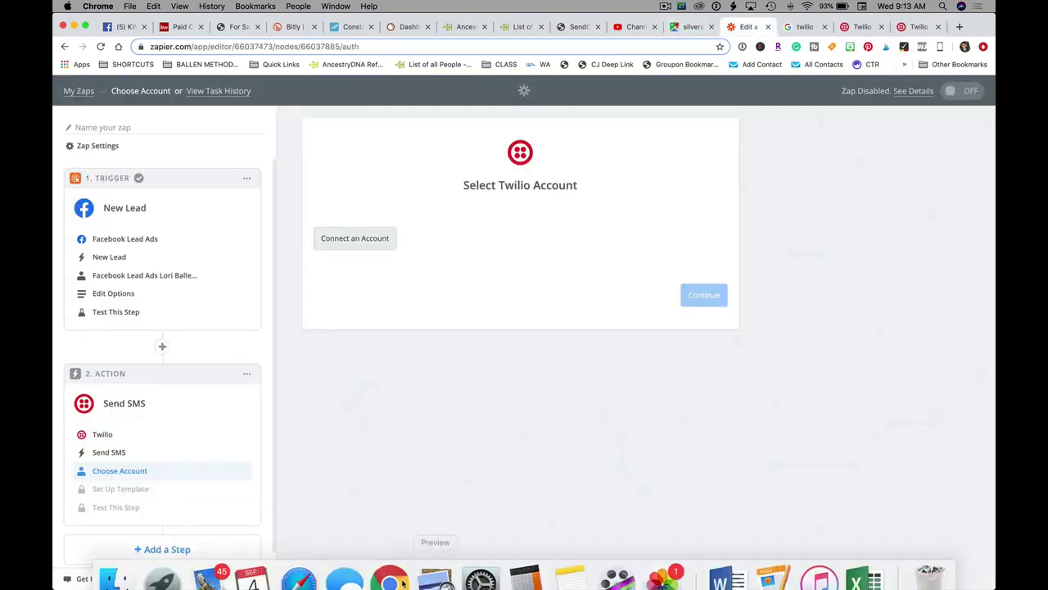
right_click(401, 580)
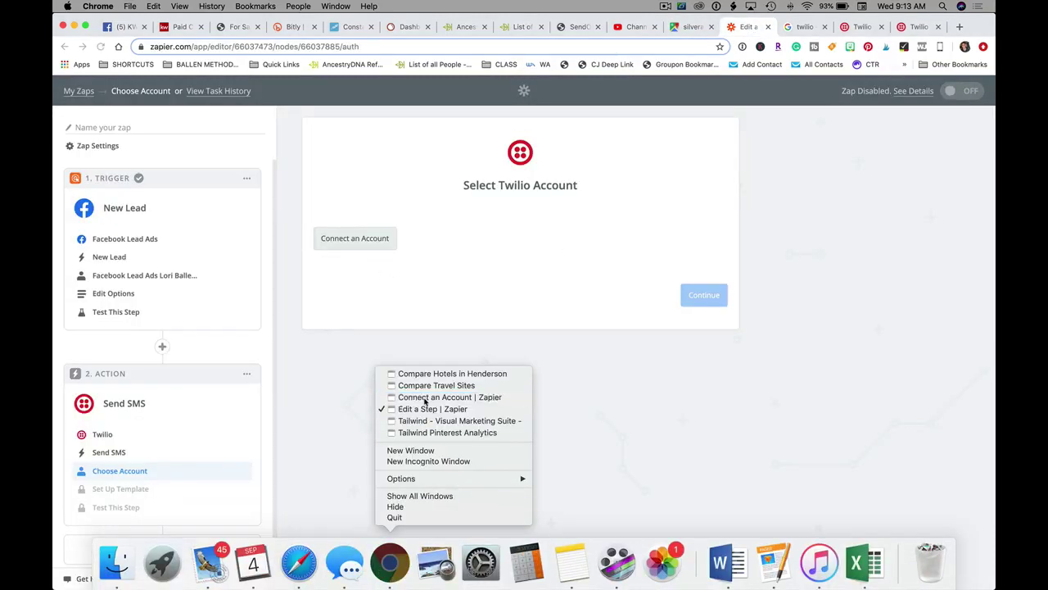
left_click(425, 397)
left_click(292, 298)
key("super+v")
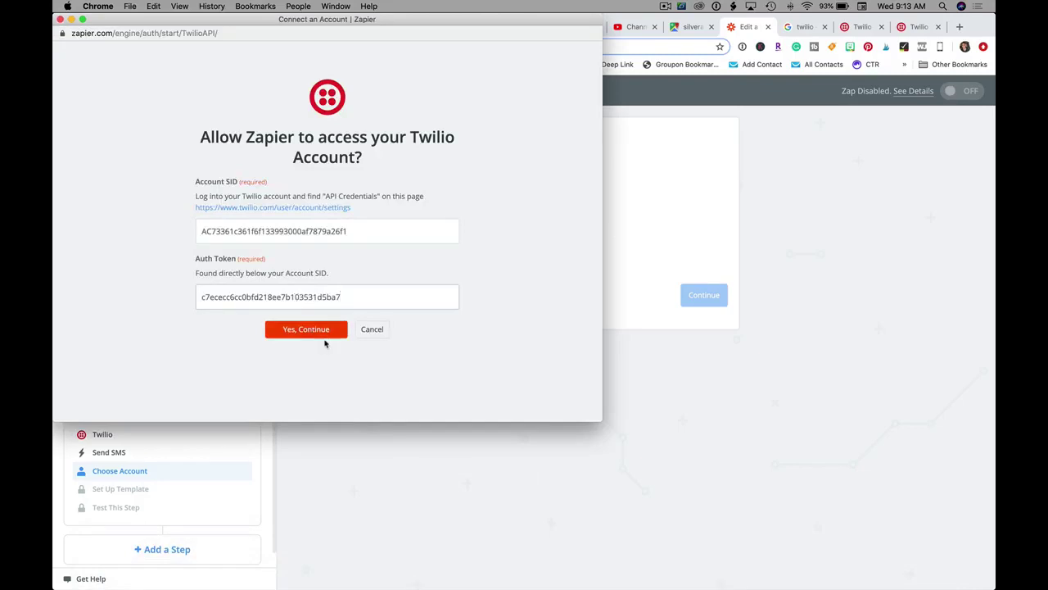
left_click(319, 332)
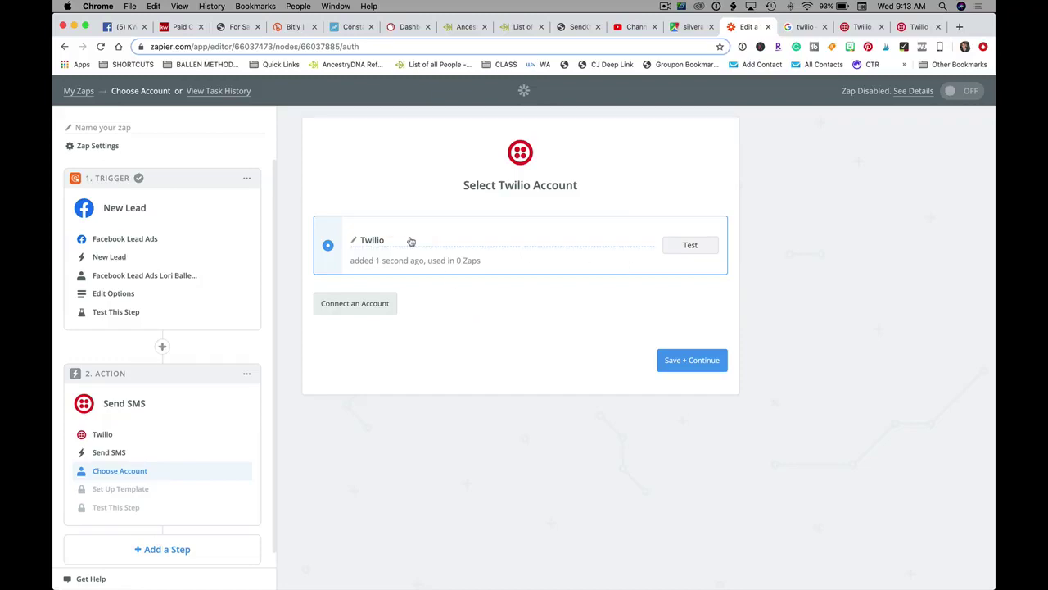
left_click(706, 366)
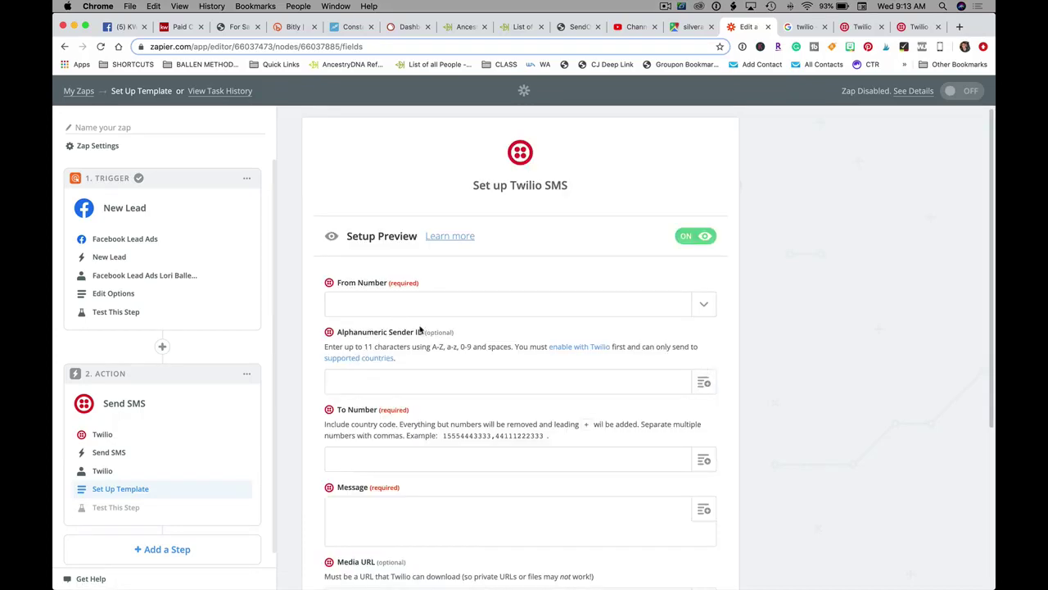
- Set the SMS From Number to the account's Twilio number
scroll(420, 327, "down", 1)
left_click(375, 259)
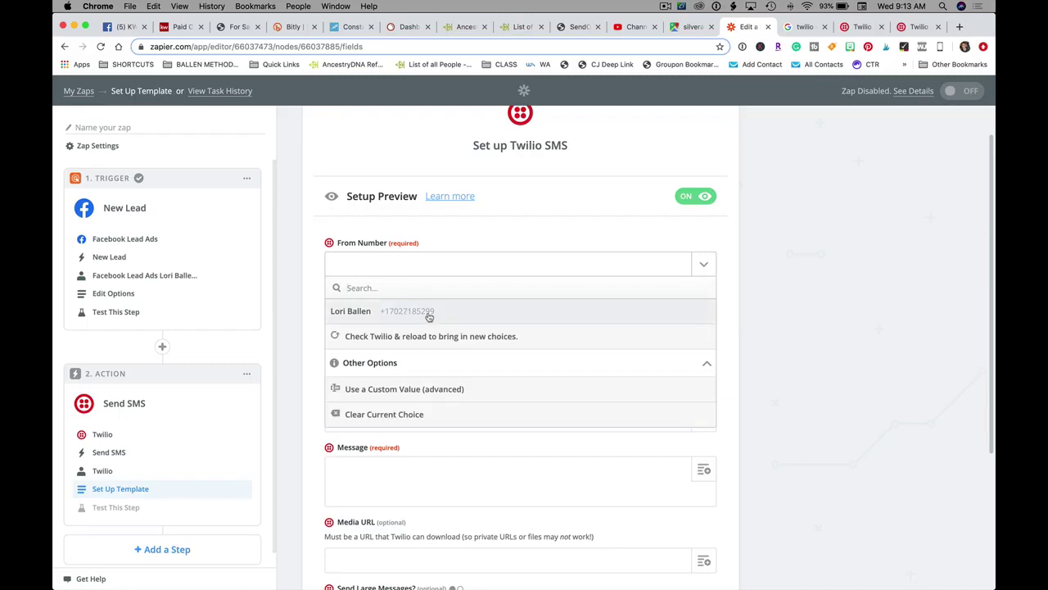
left_click(420, 315)
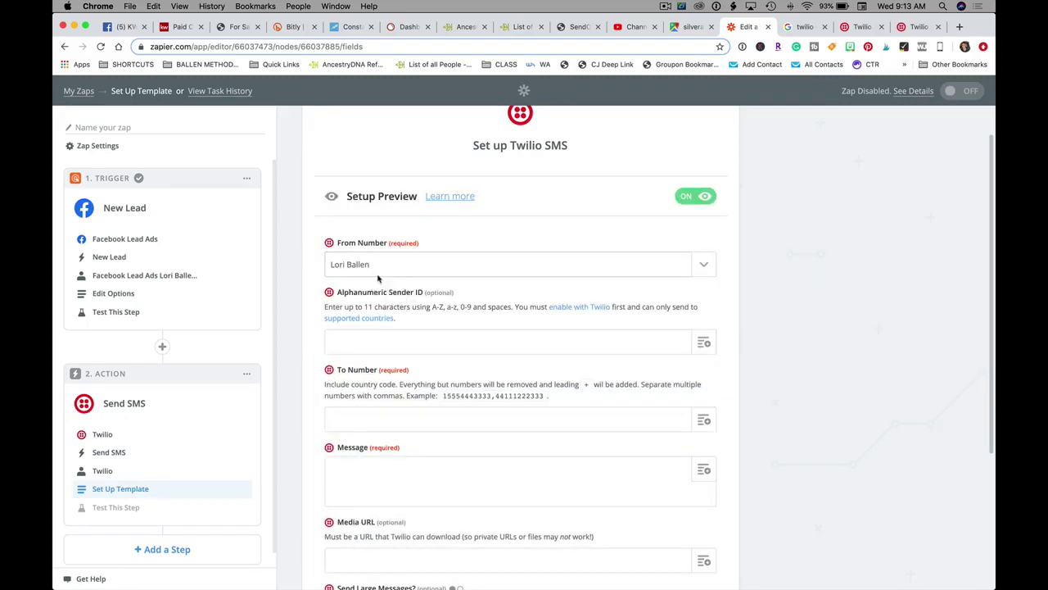
- Enter the sender's name as the Alphanumeric Sender ID
scroll(399, 268, "down", 2)
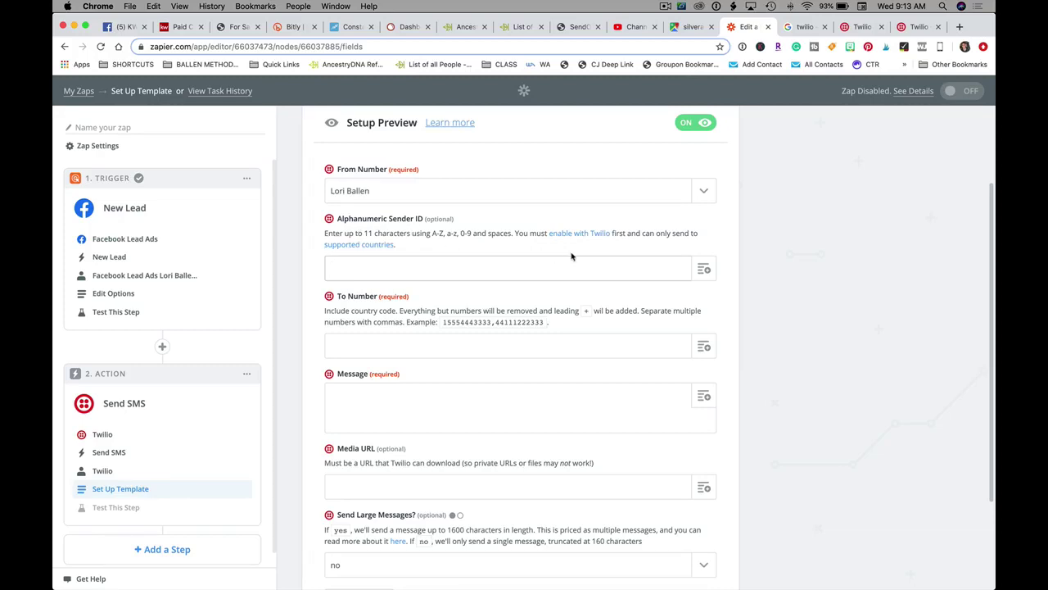
left_click(706, 272)
left_click(876, 347)
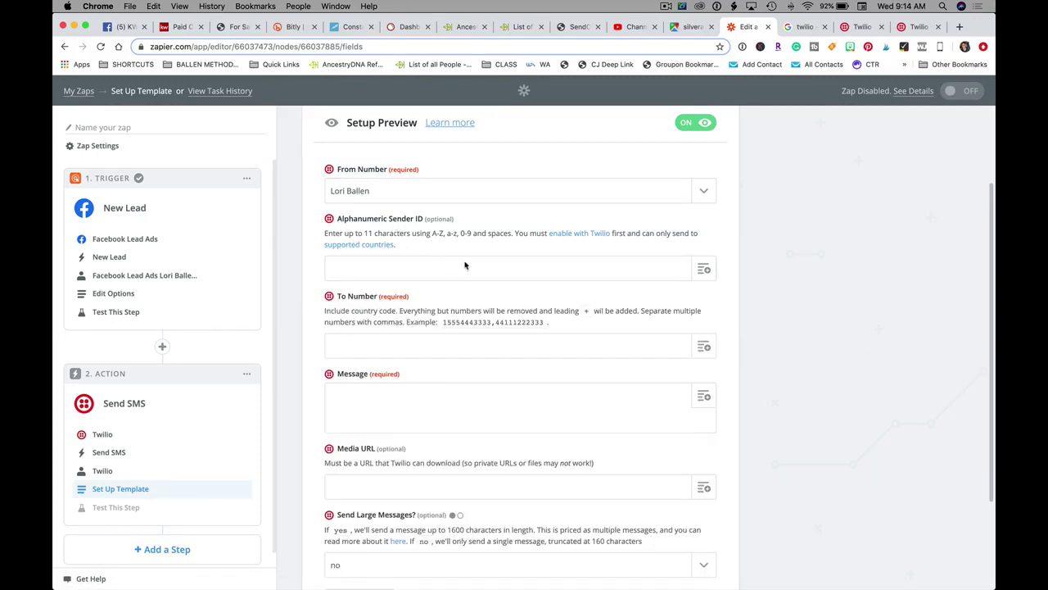
scroll(472, 268, "down", 1)
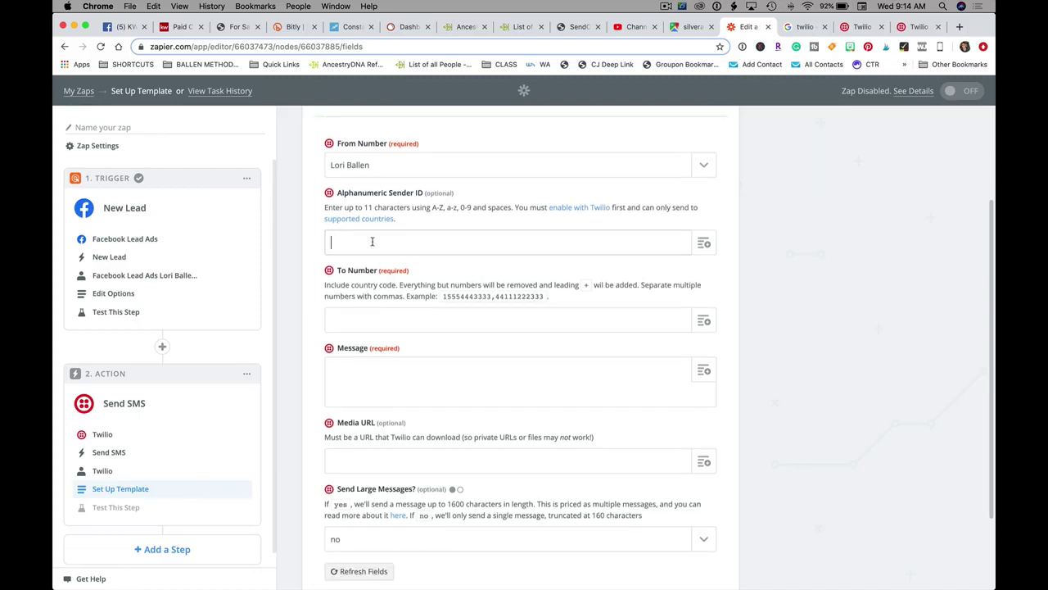
type("Ballen")
scroll(521, 344, "down", 2)
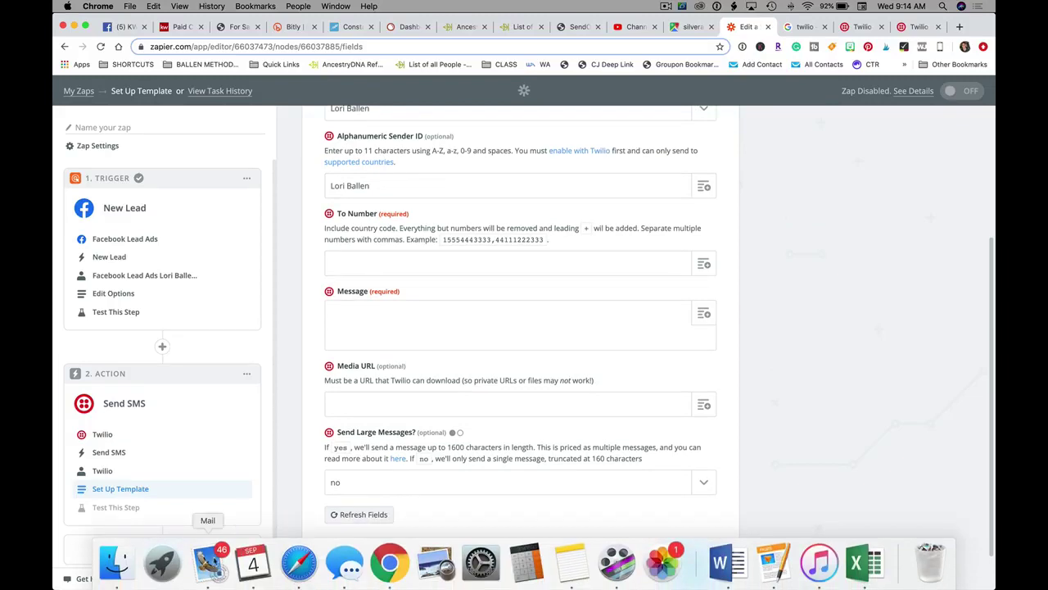
left_click(208, 564)
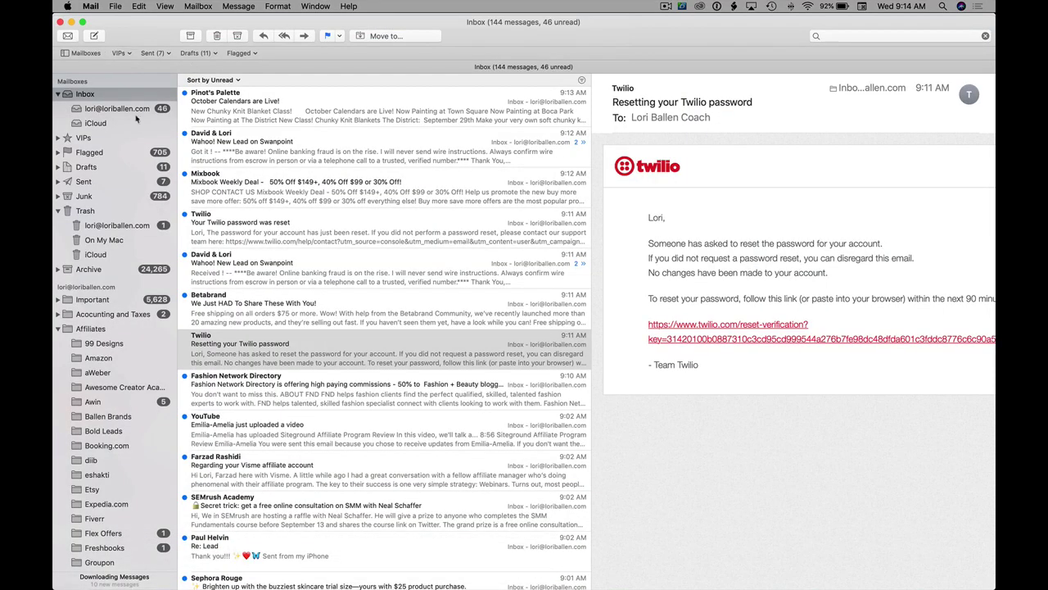
- Search Mail for the agent's messages and copy the phone number from his signature
left_click(863, 35)
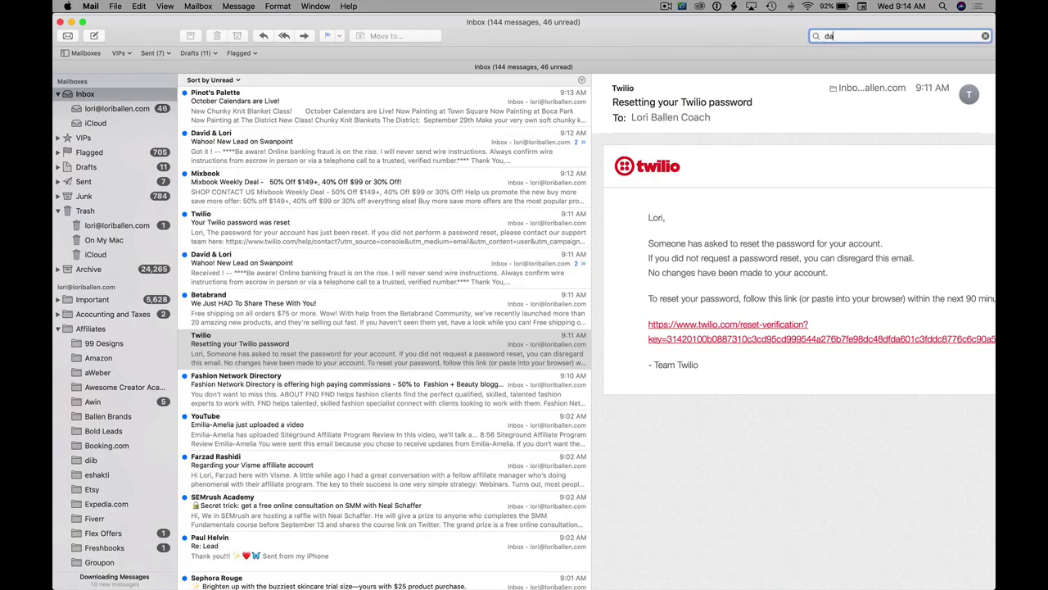
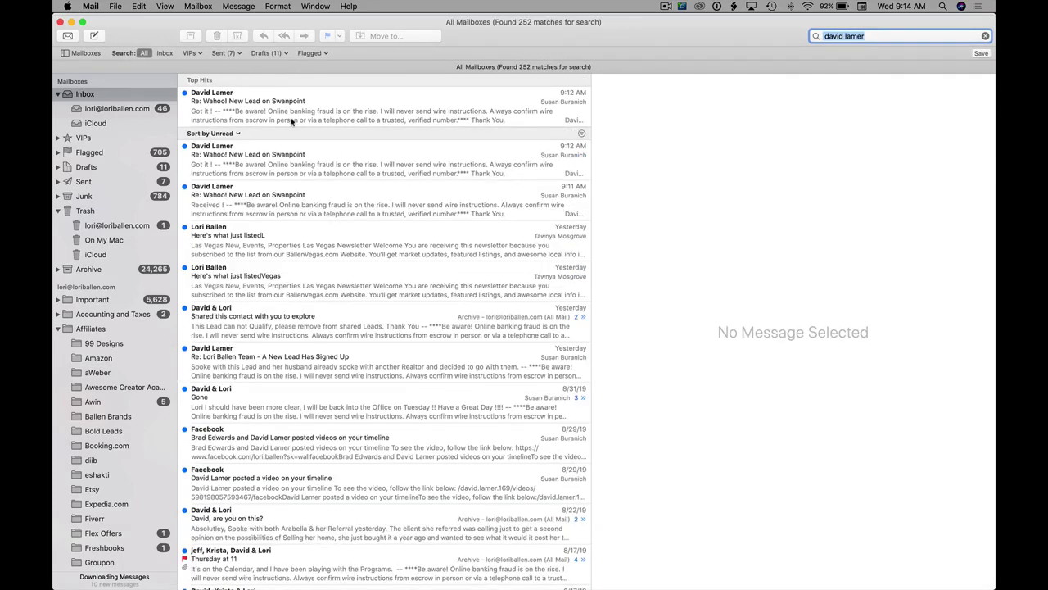
key("Return")
scroll(764, 336, "down", 5)
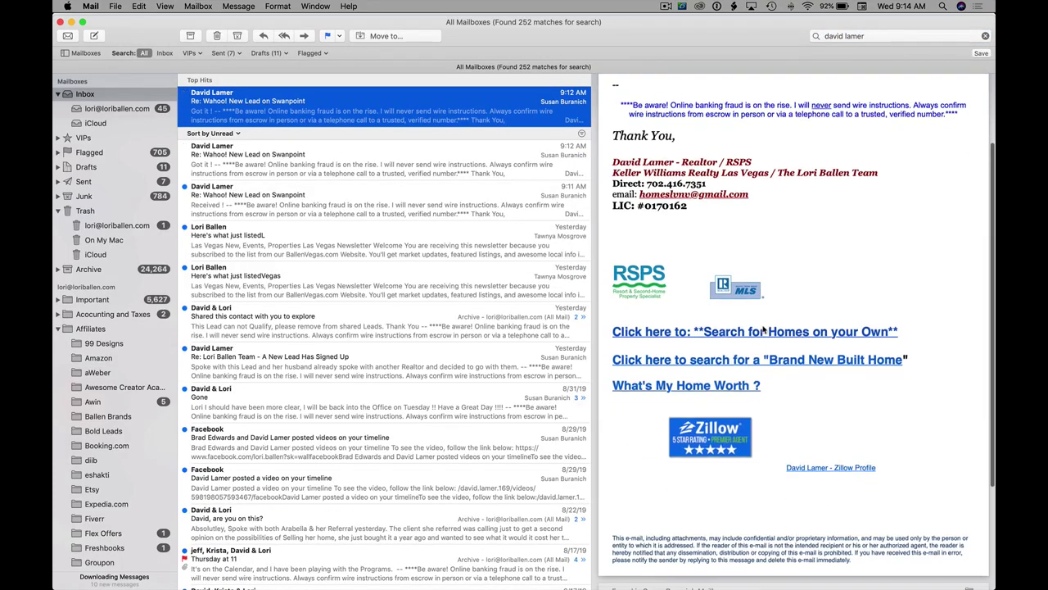
scroll(762, 332, "up", 5)
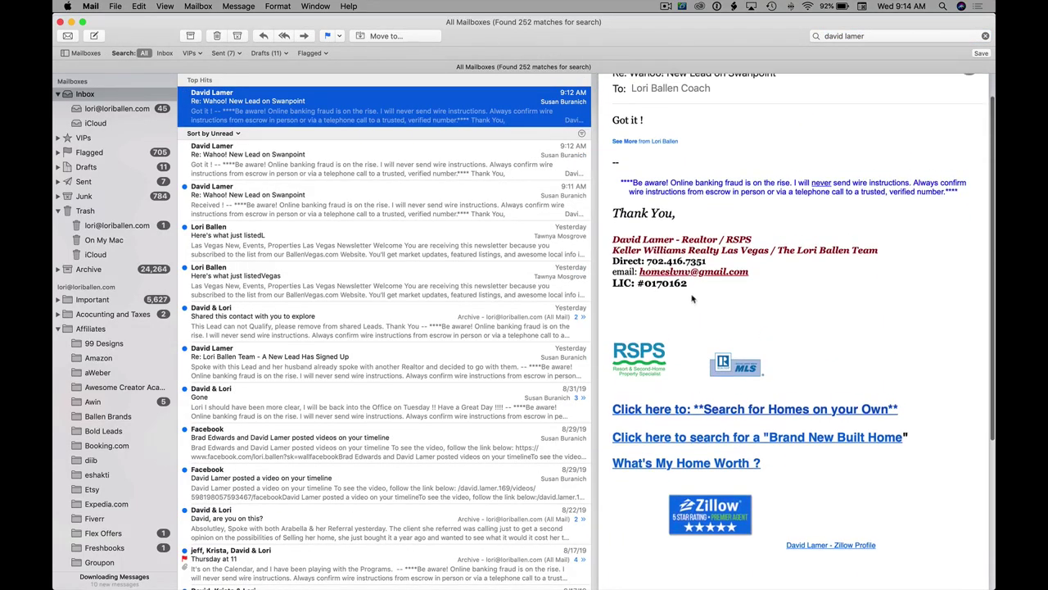
left_click_drag(705, 260, 651, 260)
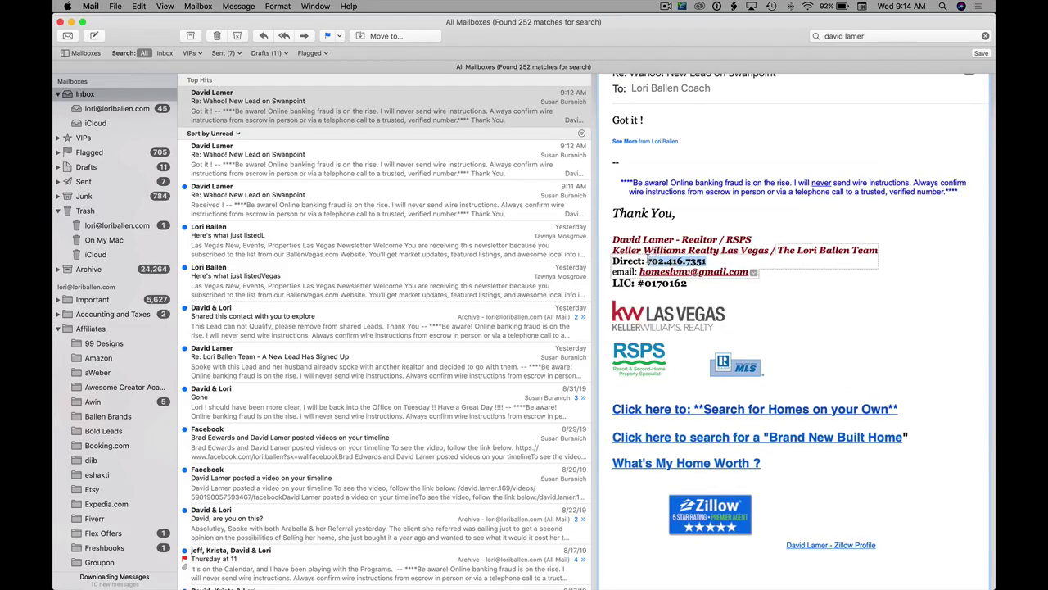
key("super+c")
mouse_move(390, 583)
left_click(390, 563)
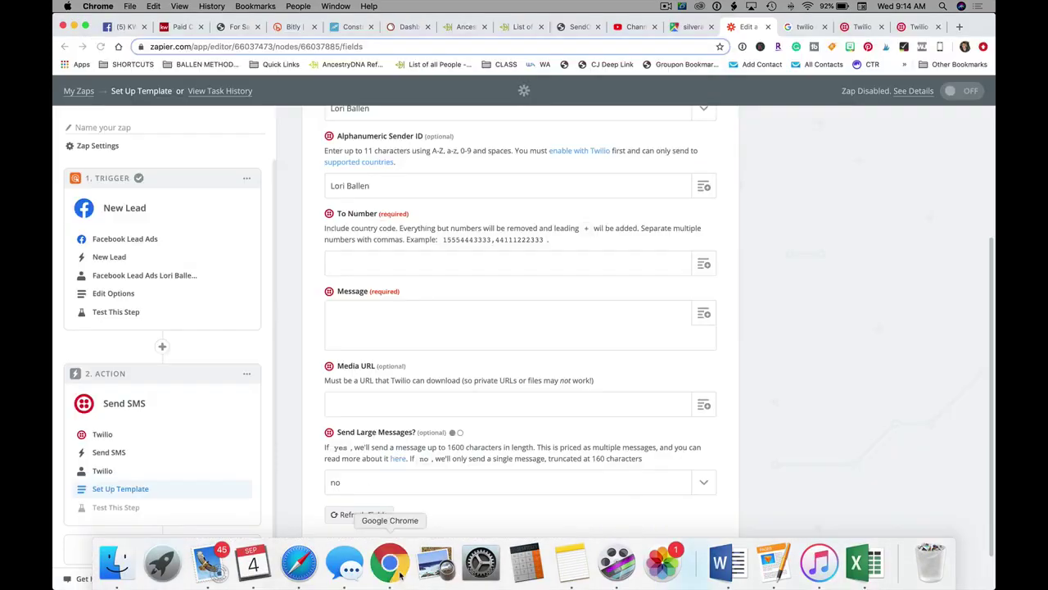
- Send the SMS to the agent's number, starting 'New Lead' plus the lead's First and Last Name
left_click(381, 263)
key("super+v")
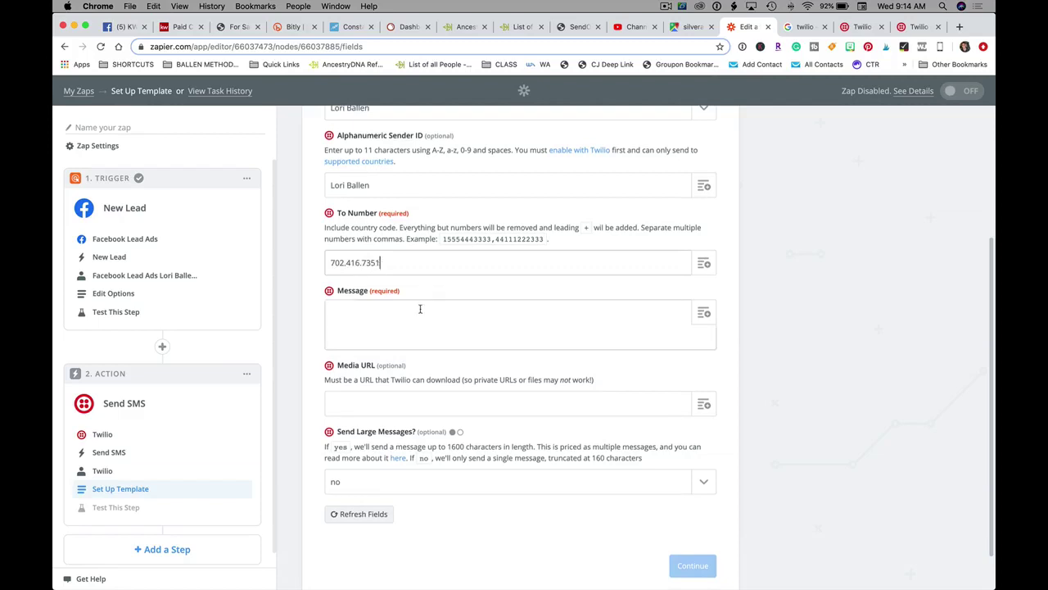
left_click(420, 309)
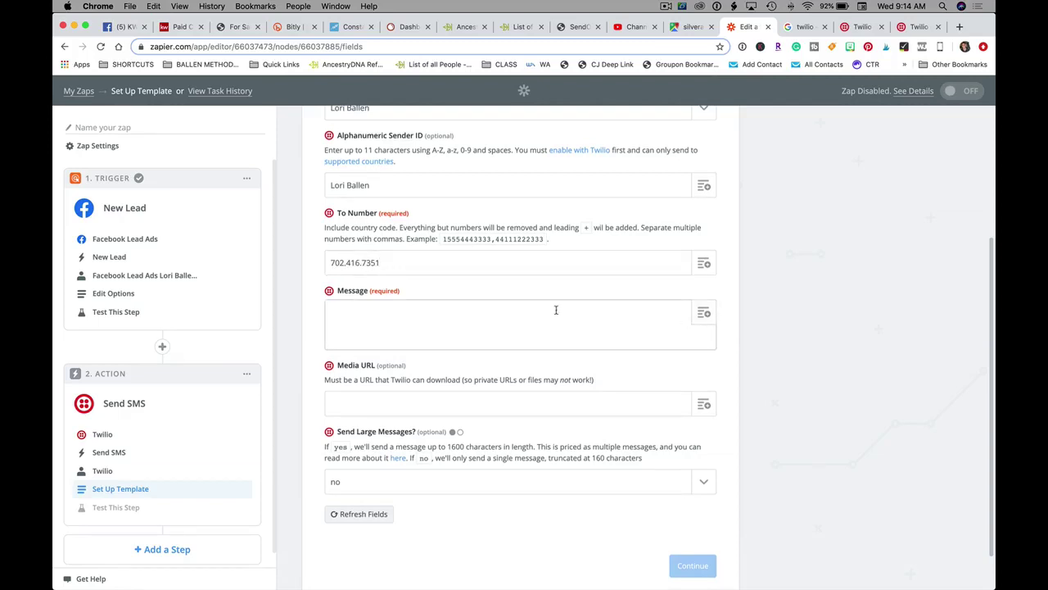
type("New Lead:")
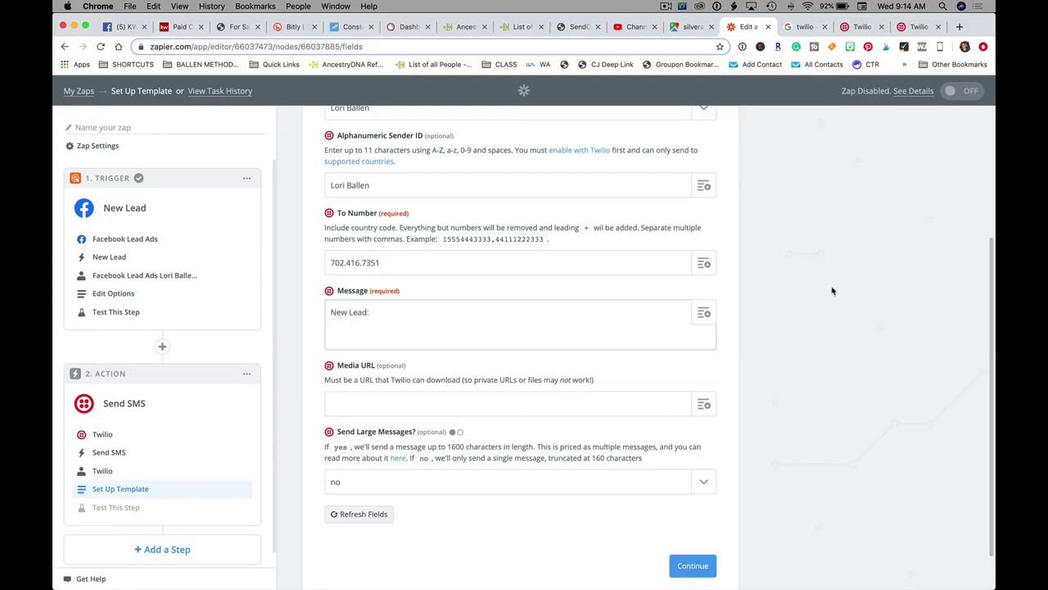
left_click(707, 313)
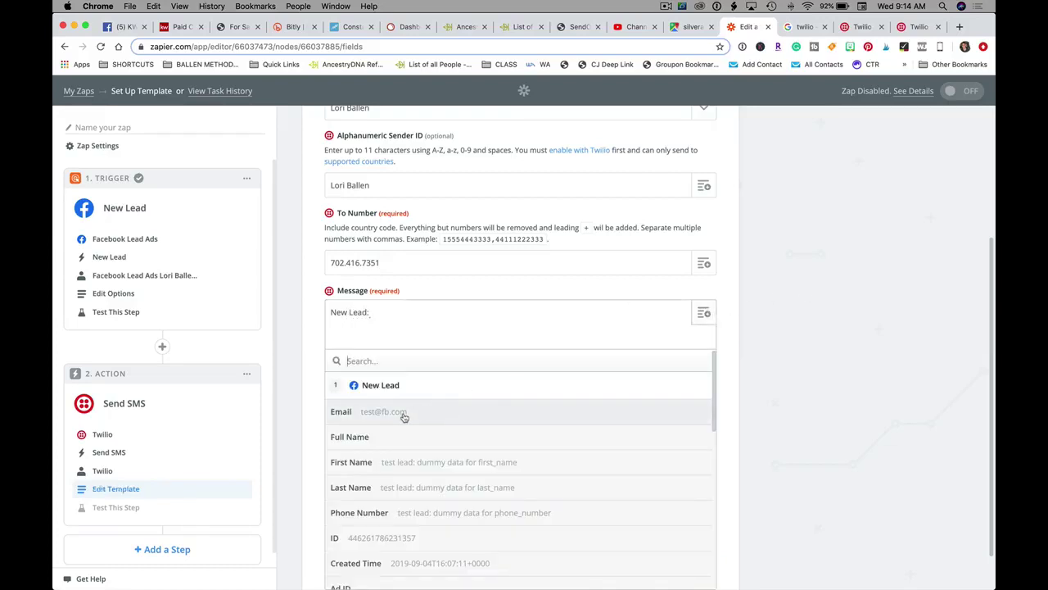
left_click(416, 462)
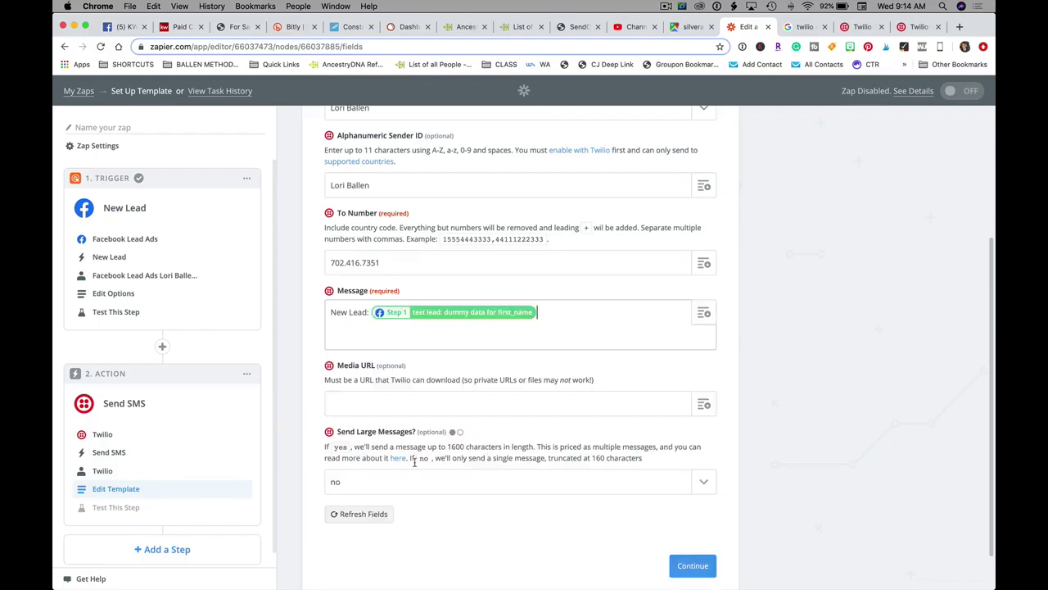
left_click(704, 315)
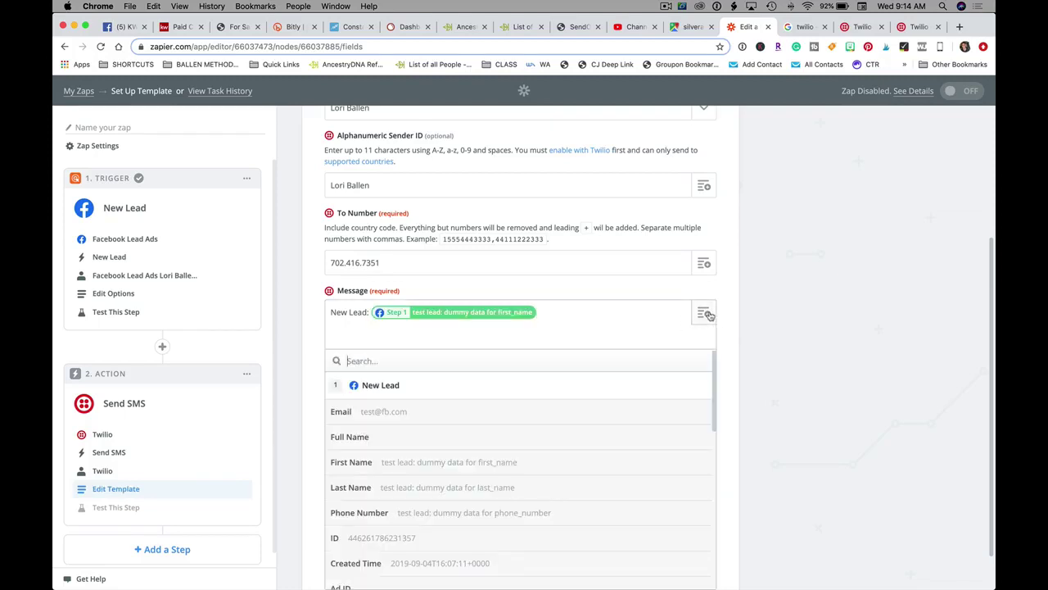
left_click(445, 488)
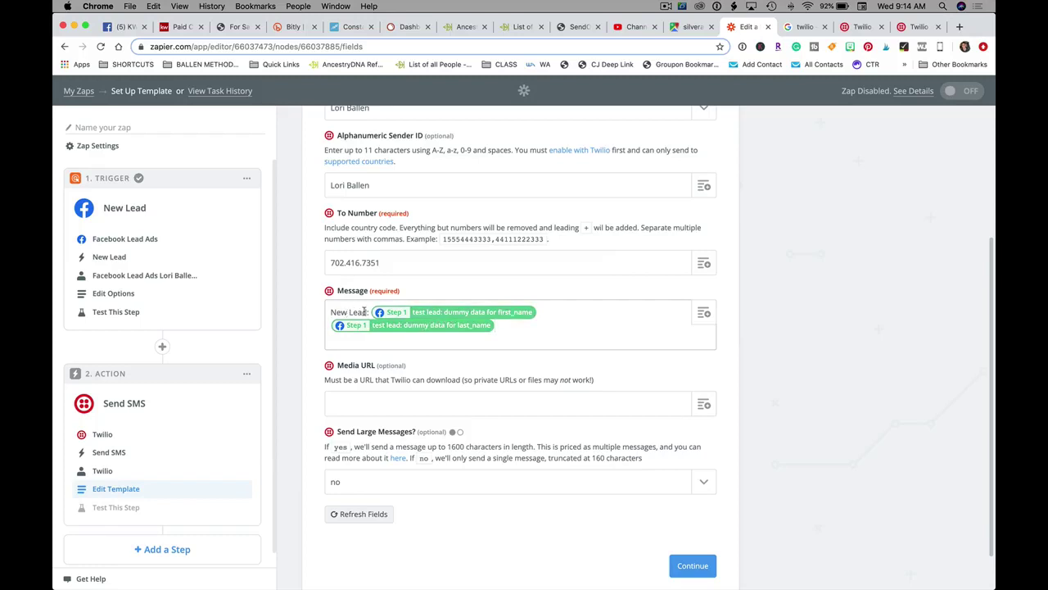
- Add 'on Swanpoint from FB Ad:' and the lead's Email and Phone Number to the message
key("BackSpace")
type("on")
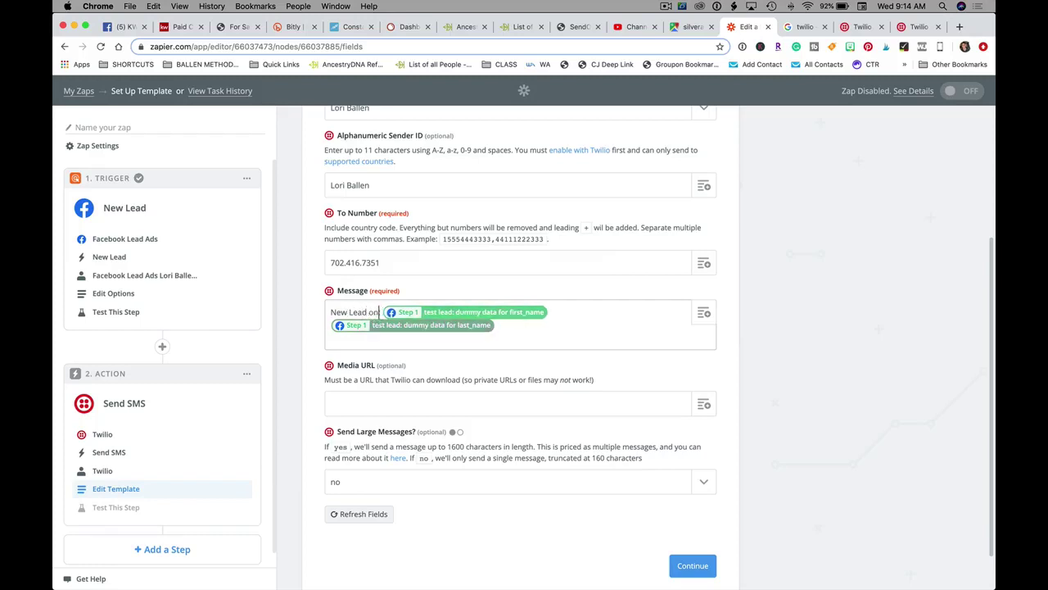
type(" Swanpoint from FB")
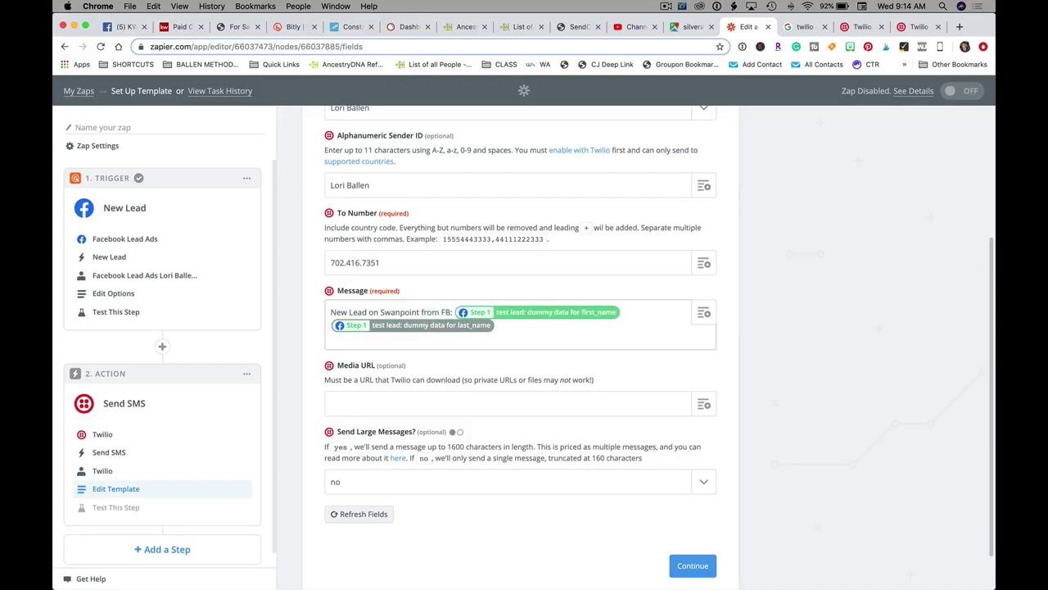
type(" Ad")
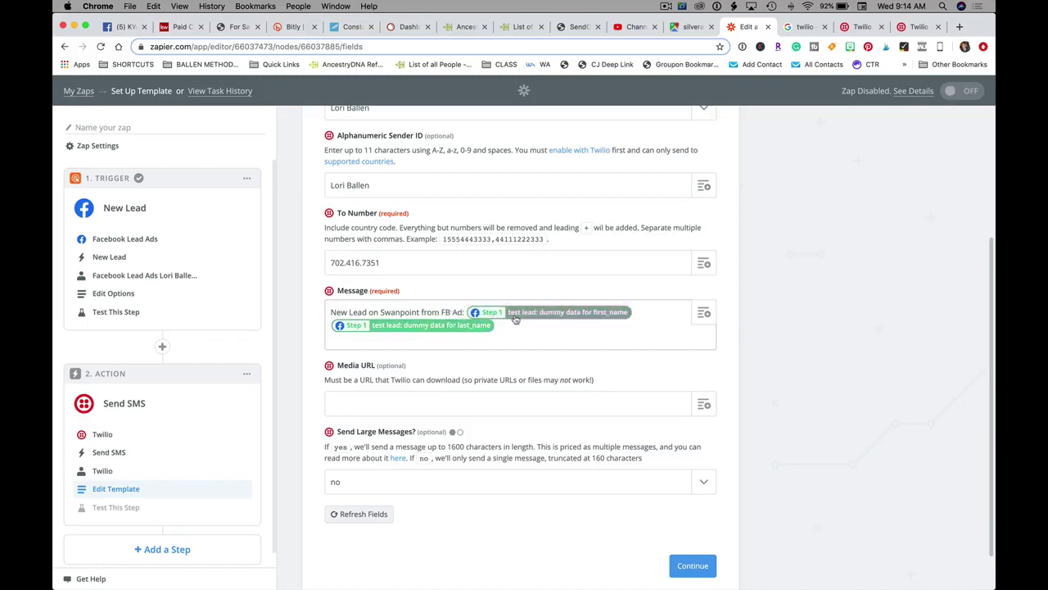
type(":")
left_click(706, 315)
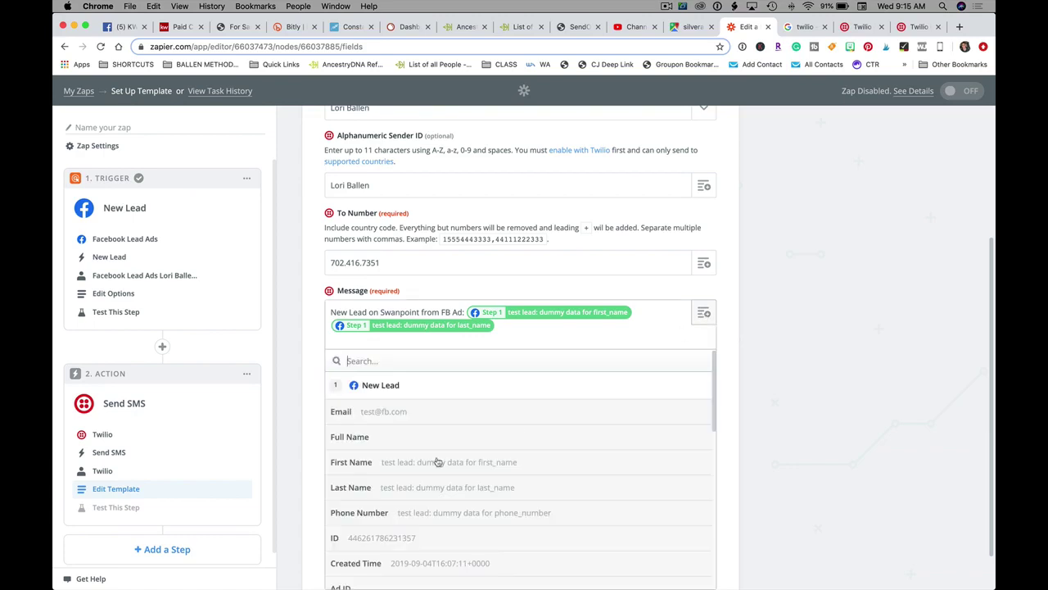
left_click(377, 412)
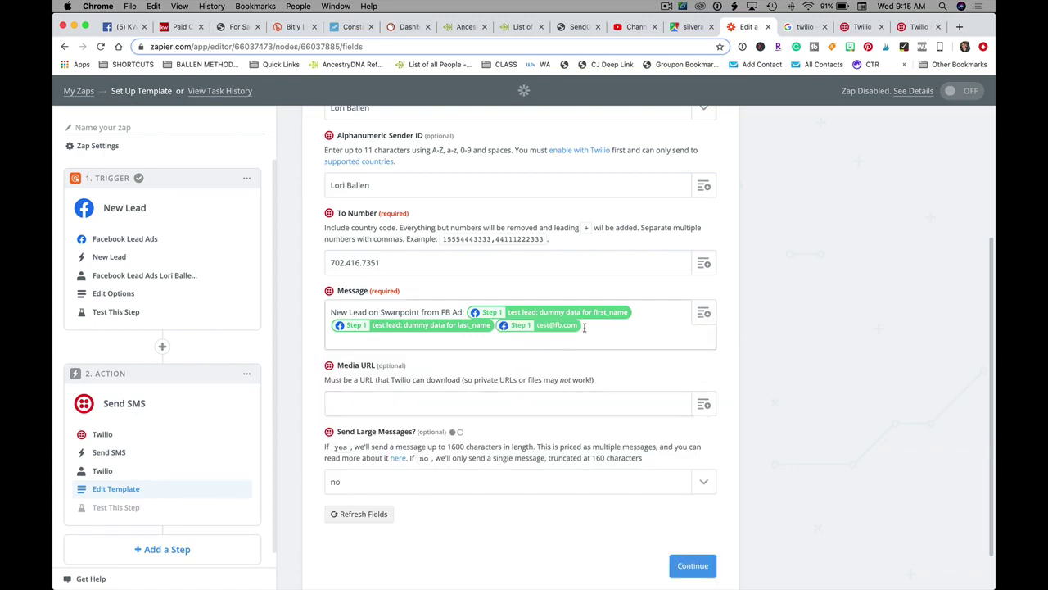
left_click(703, 313)
scroll(475, 434, "down", 1)
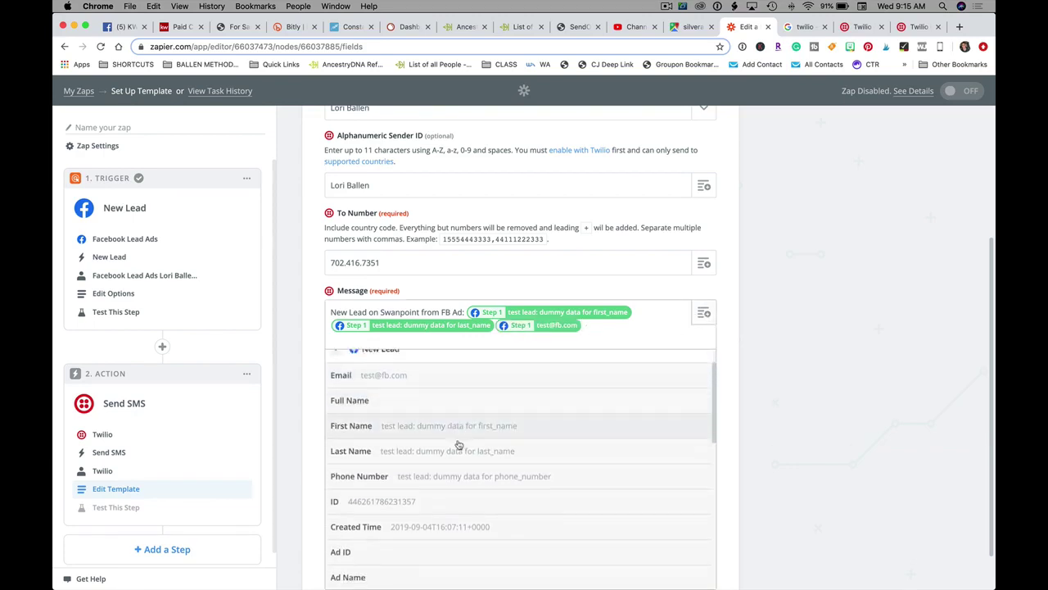
left_click(457, 477)
scroll(557, 367, "down", 2)
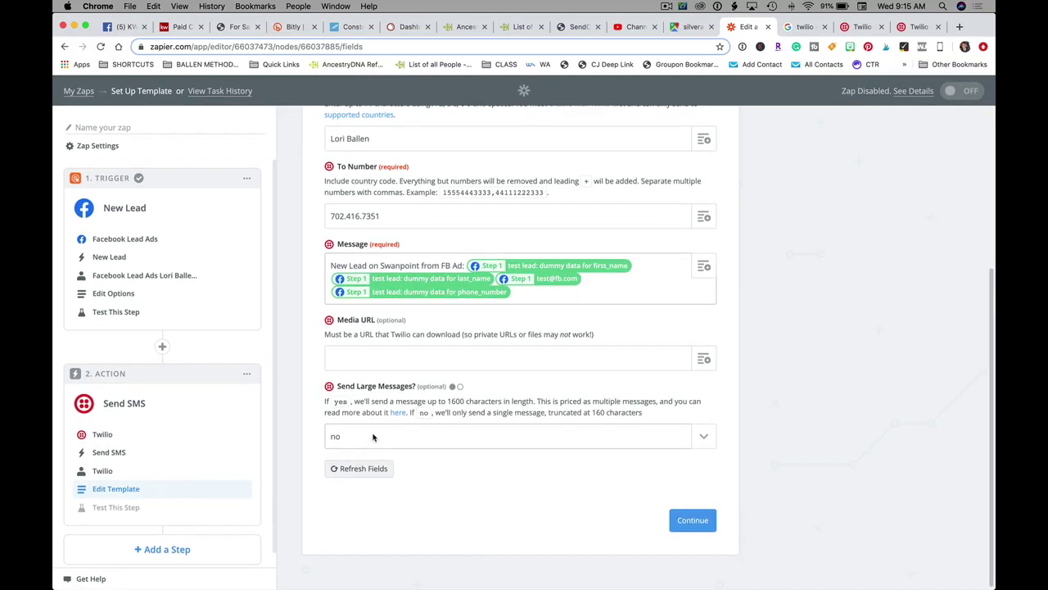
- Continue past the SMS settings, skip the Twilio test, and finish the Zap setup
left_click(693, 521)
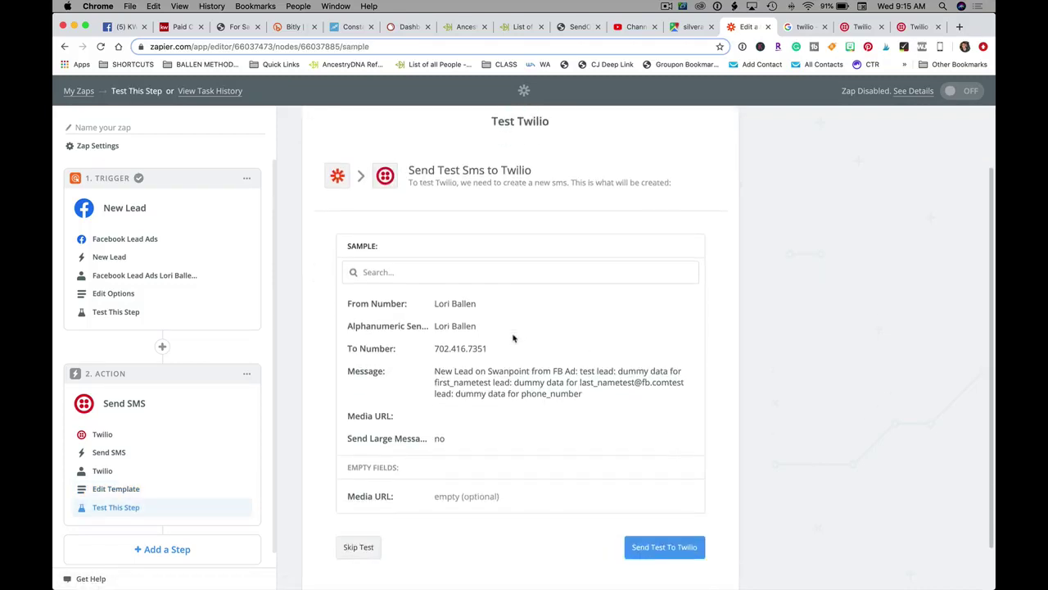
scroll(484, 219, "down", 2)
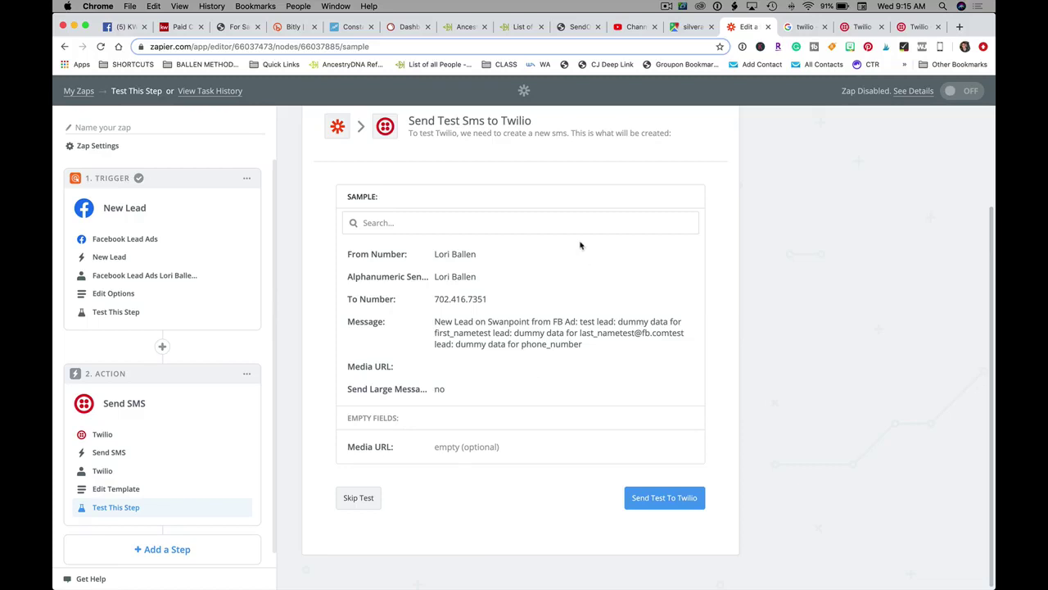
left_click(359, 498)
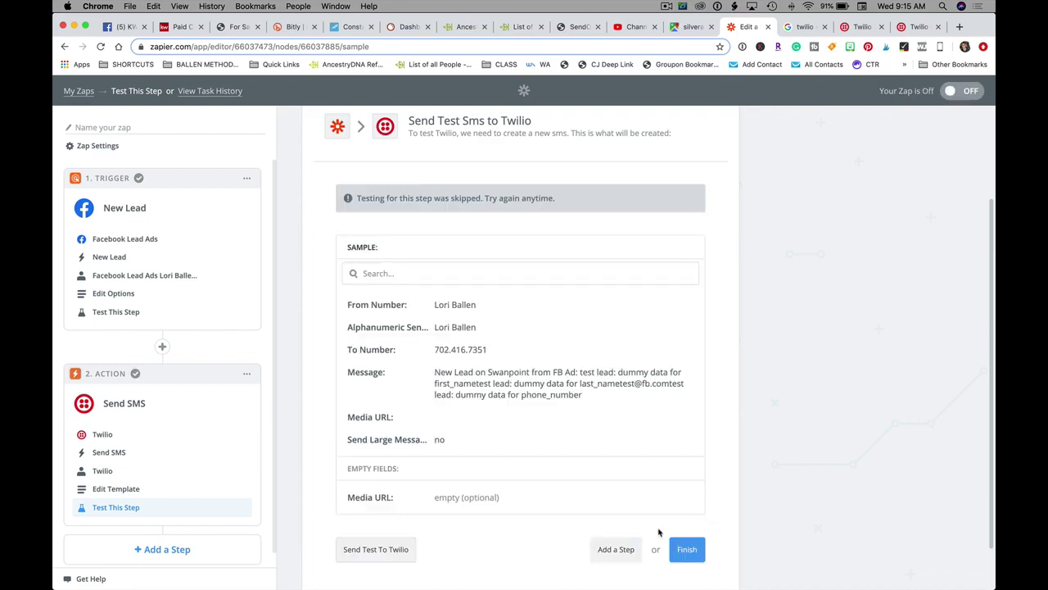
scroll(689, 575, "down", 1)
left_click(685, 543)
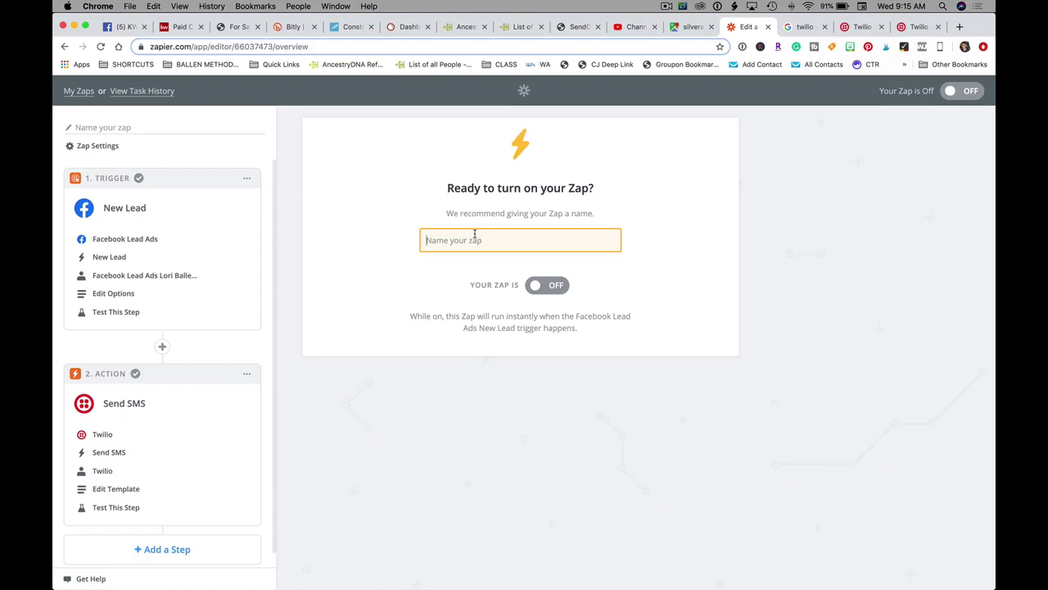
- Name the Zap as a Swanpoint lead alert for the agent, turn it on, and fix 'Swampoint'
type("Swampoint")
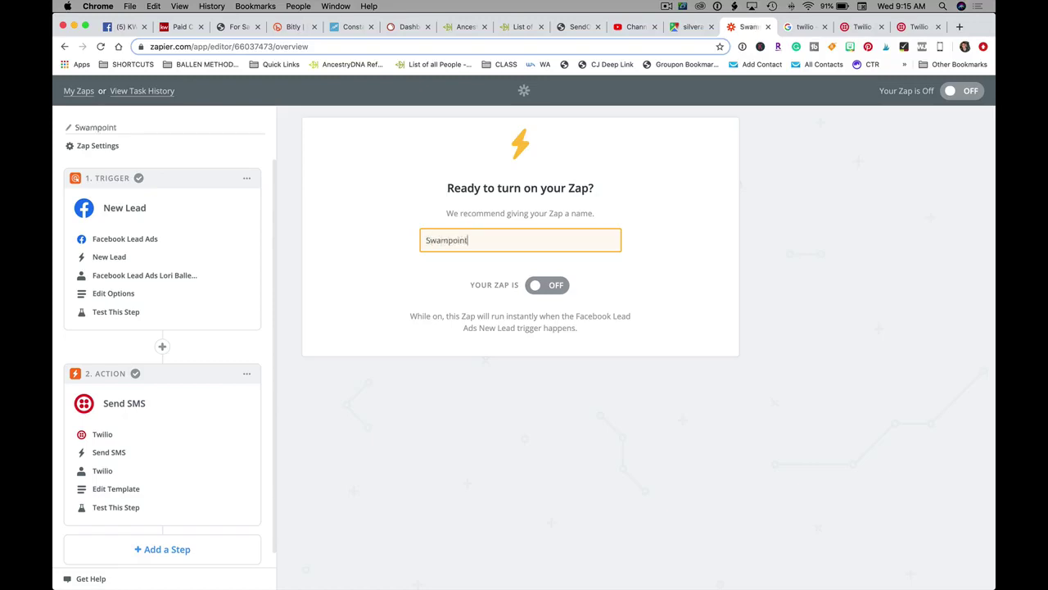
type(" Lead to David")
left_click(539, 288)
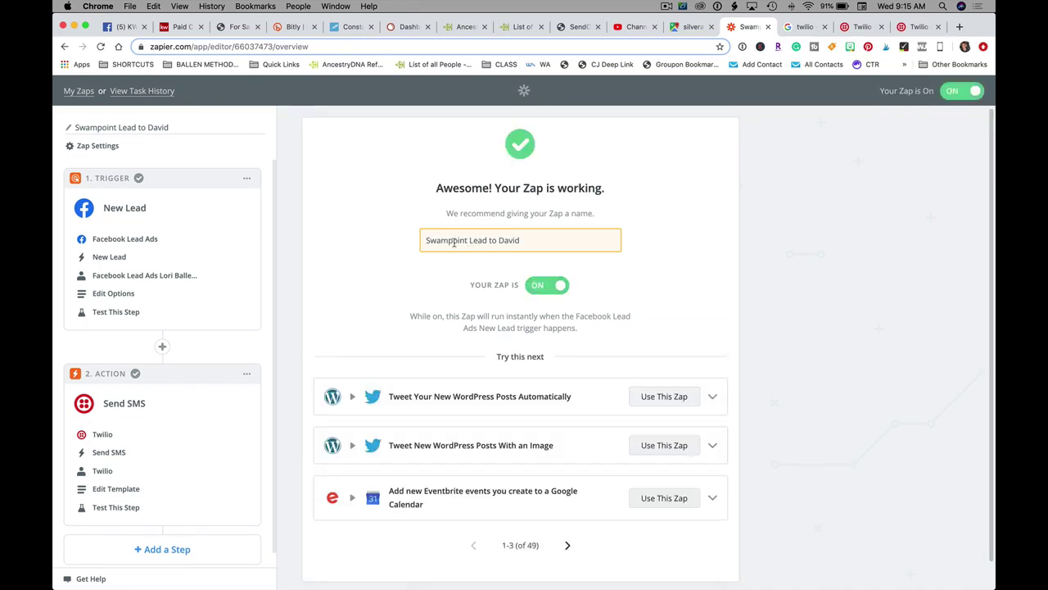
left_click(448, 240)
key("BackSpace")
type("n")
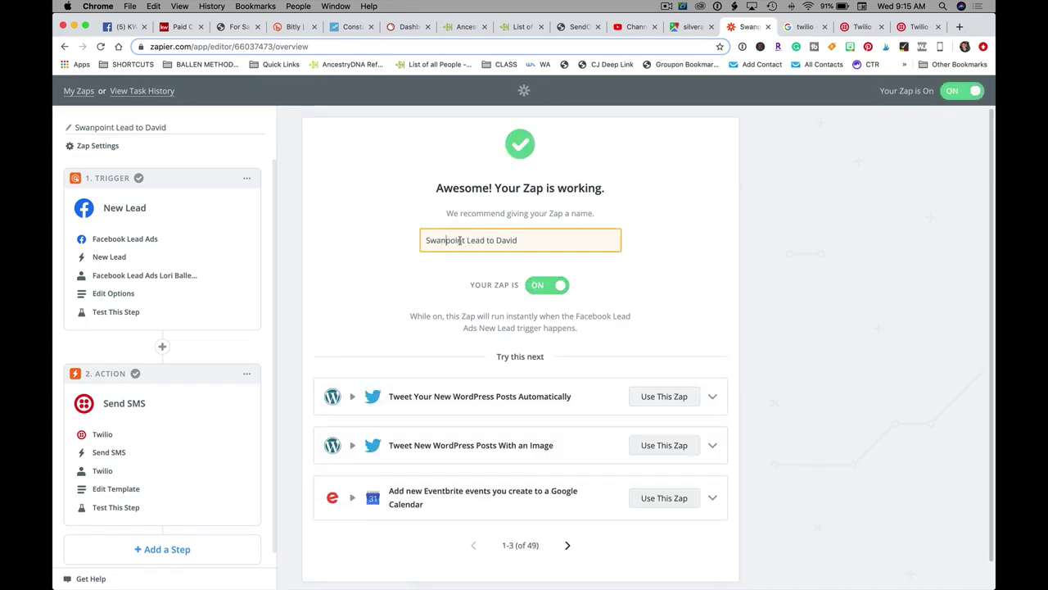
scroll(595, 242, "down", 1)
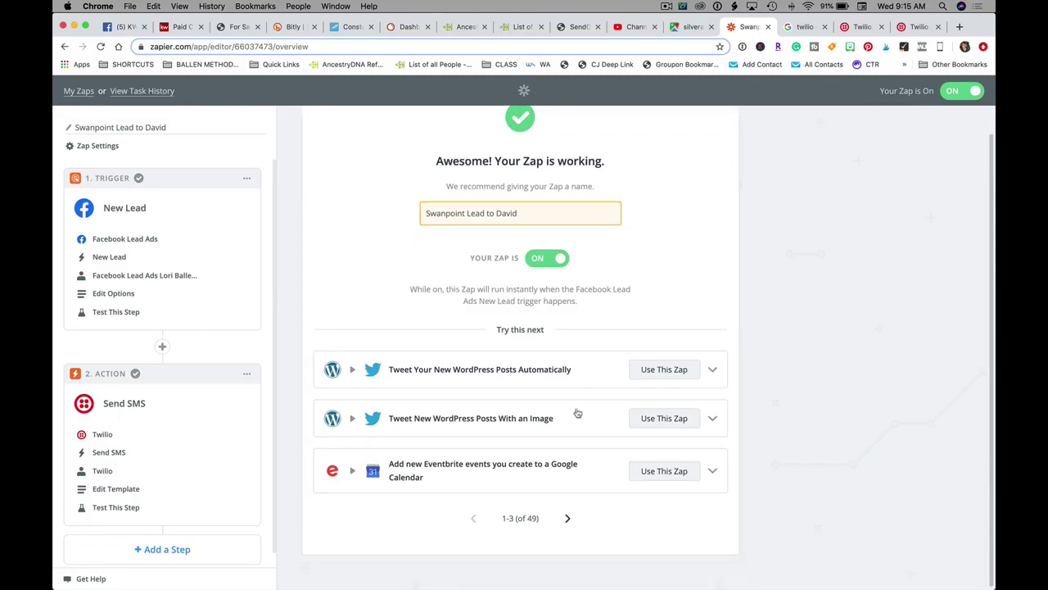
scroll(558, 260, "up", 1)
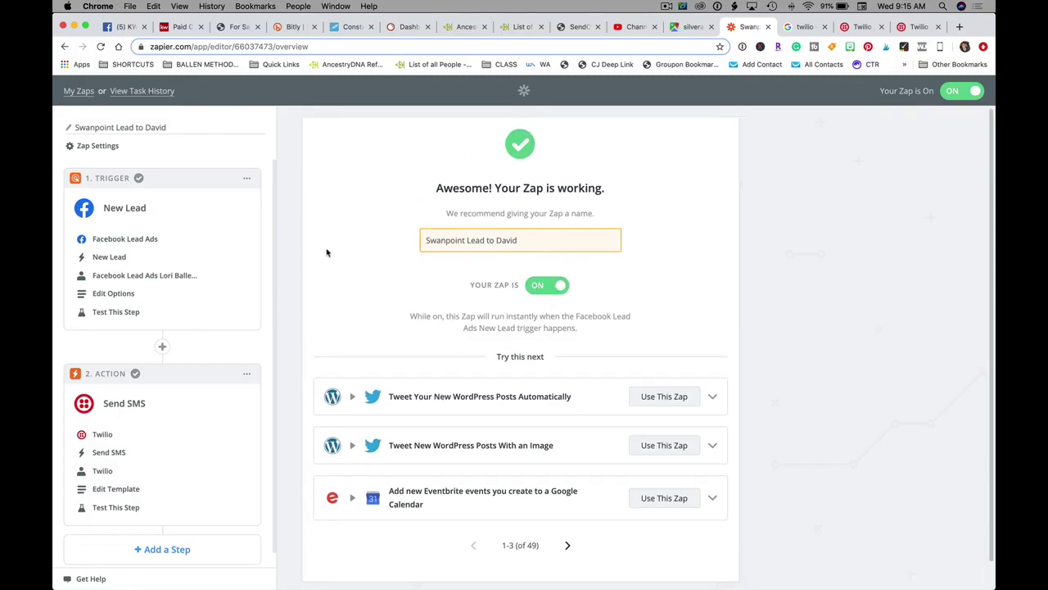
- Reload the Zaps page, show all My Zaps, and switch off the Swanpoint FB Ad Lead zap
left_click(82, 92)
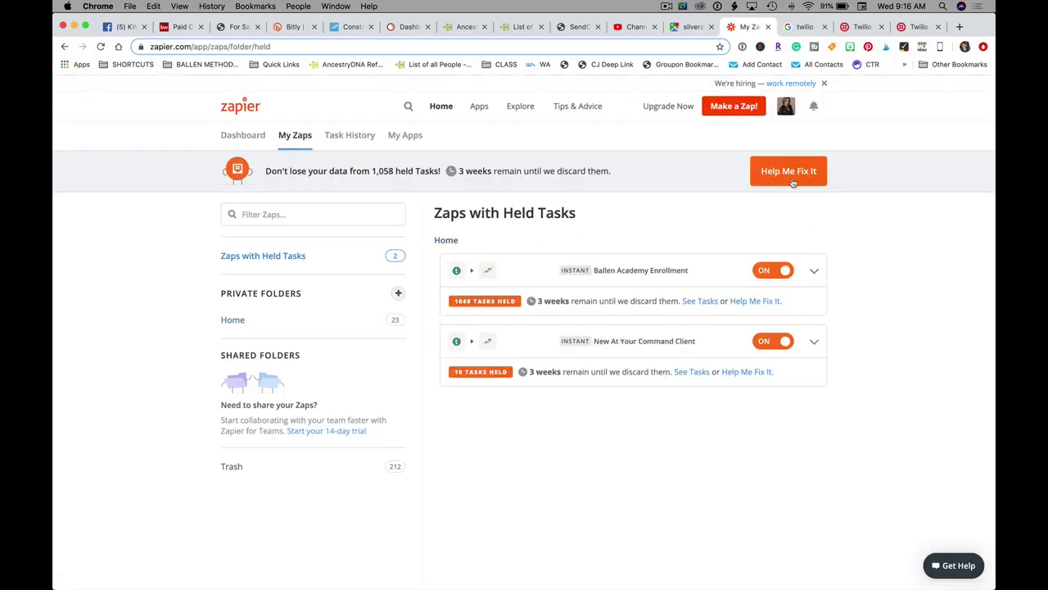
right_click(667, 230)
left_click(691, 258)
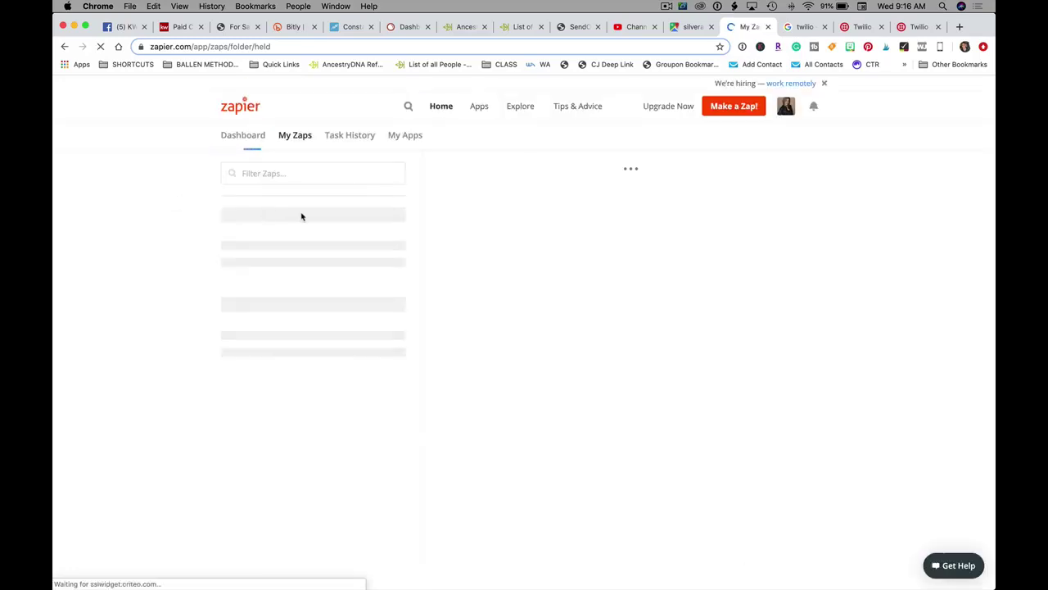
left_click(300, 140)
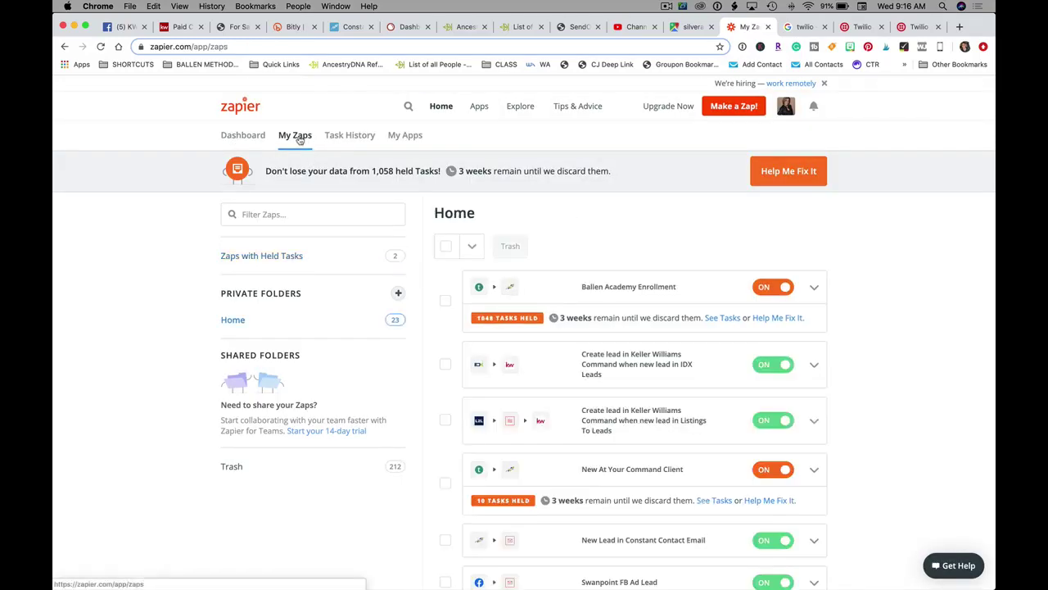
scroll(737, 409, "down", 2)
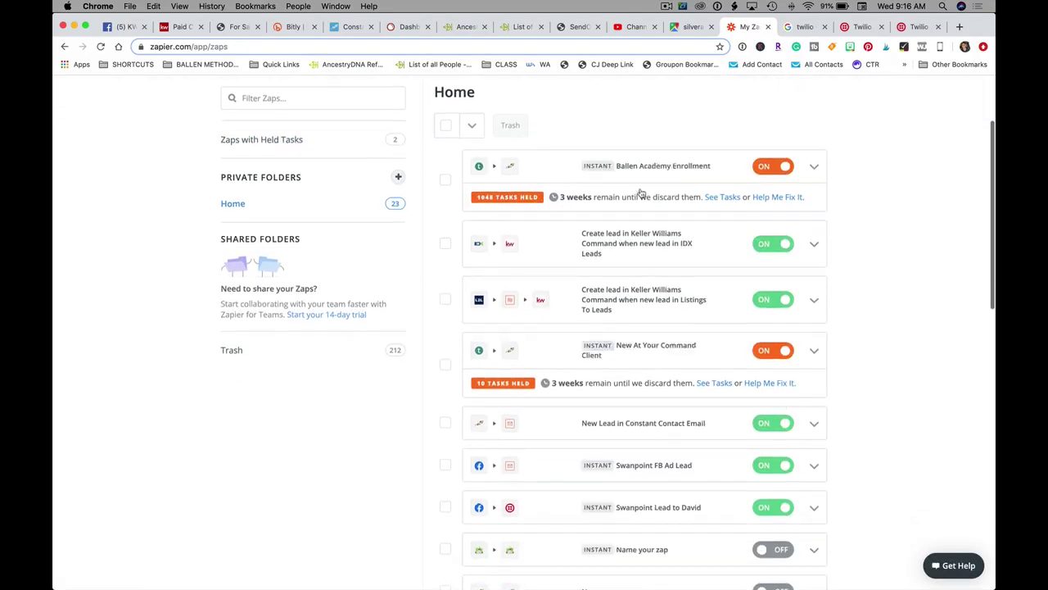
scroll(643, 272, "down", 3)
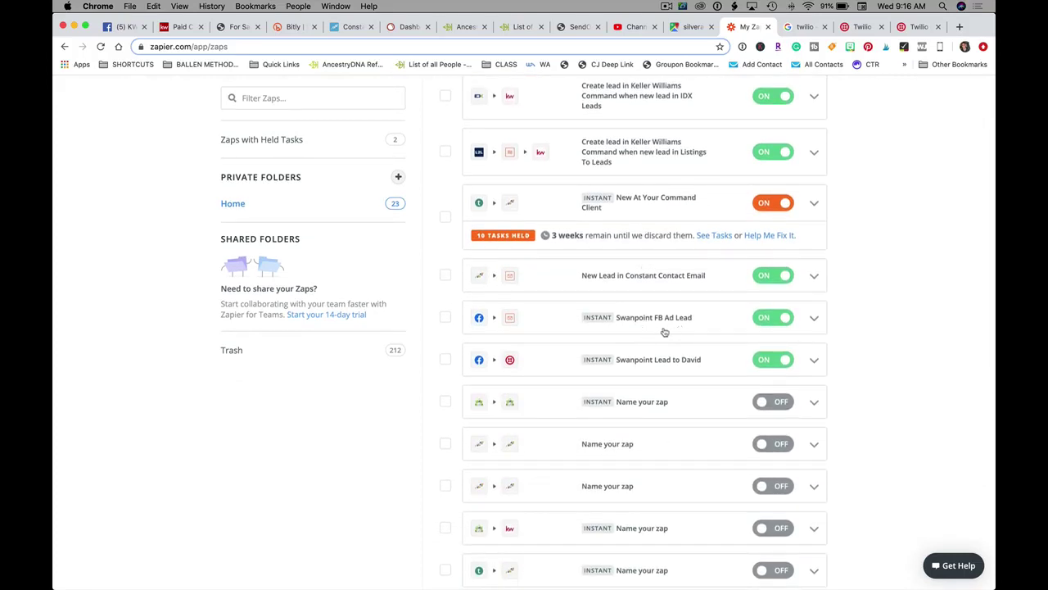
scroll(564, 335, "down", 1)
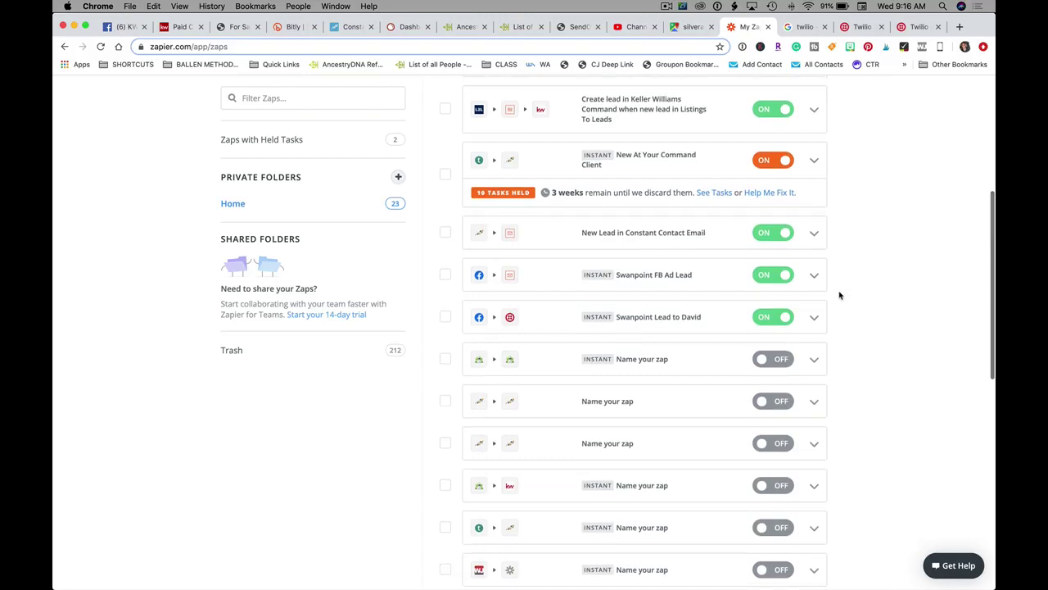
left_click(766, 275)
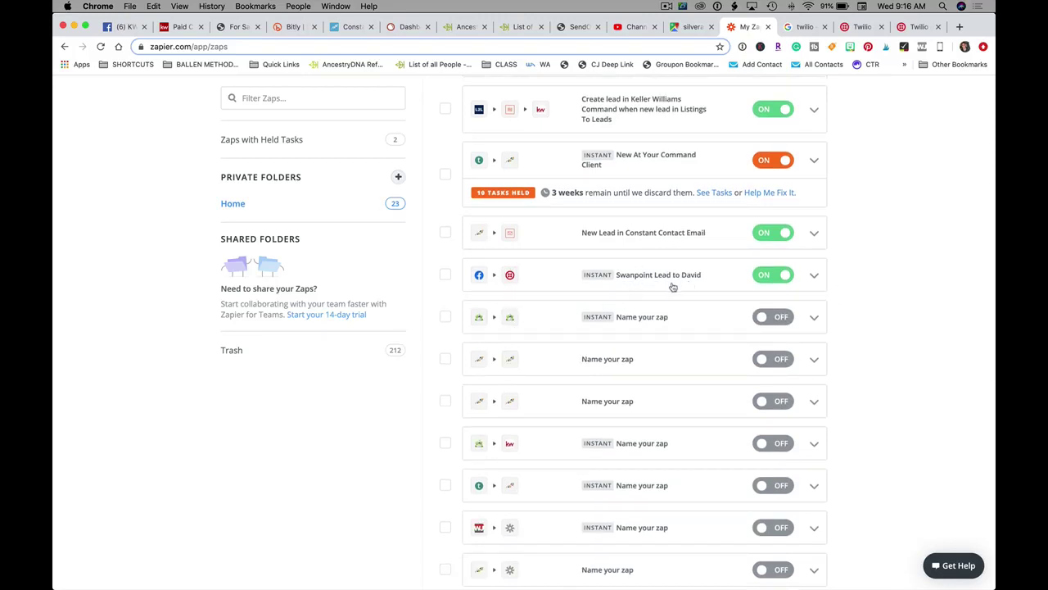
- Rename the Swanpoint Lead zap by inserting 'TEXT' after Swanpoint and save the name
left_click(816, 278)
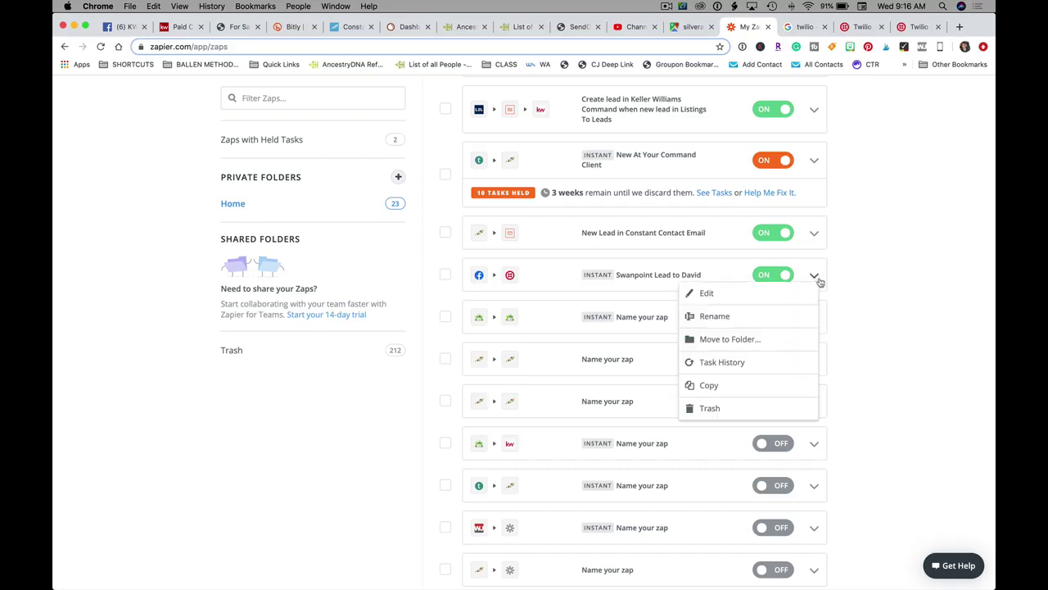
left_click(719, 316)
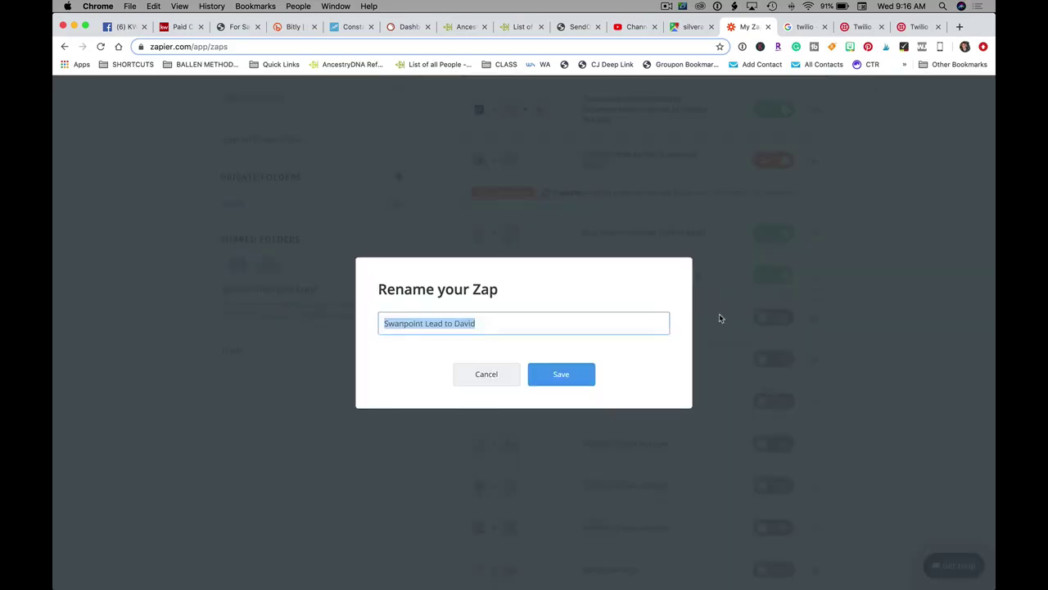
left_click(426, 324)
type("TEXT")
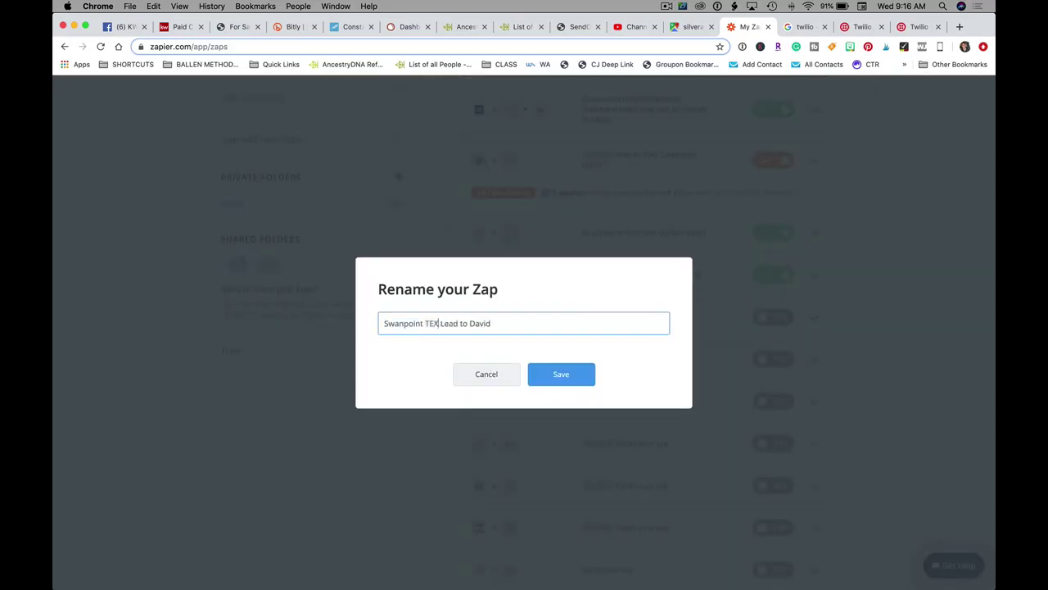
left_click(562, 378)
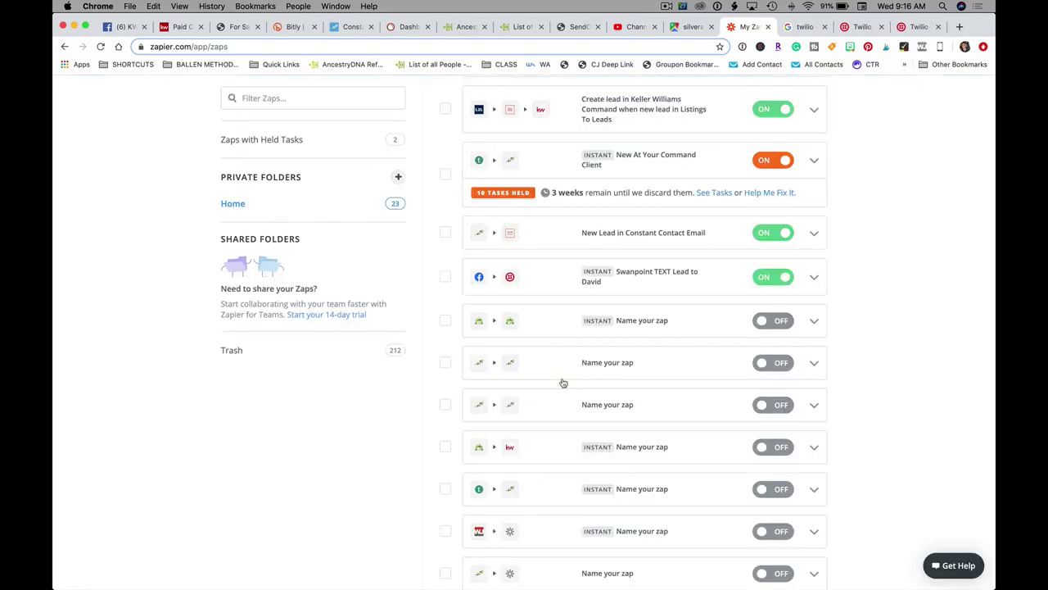
left_click(815, 279)
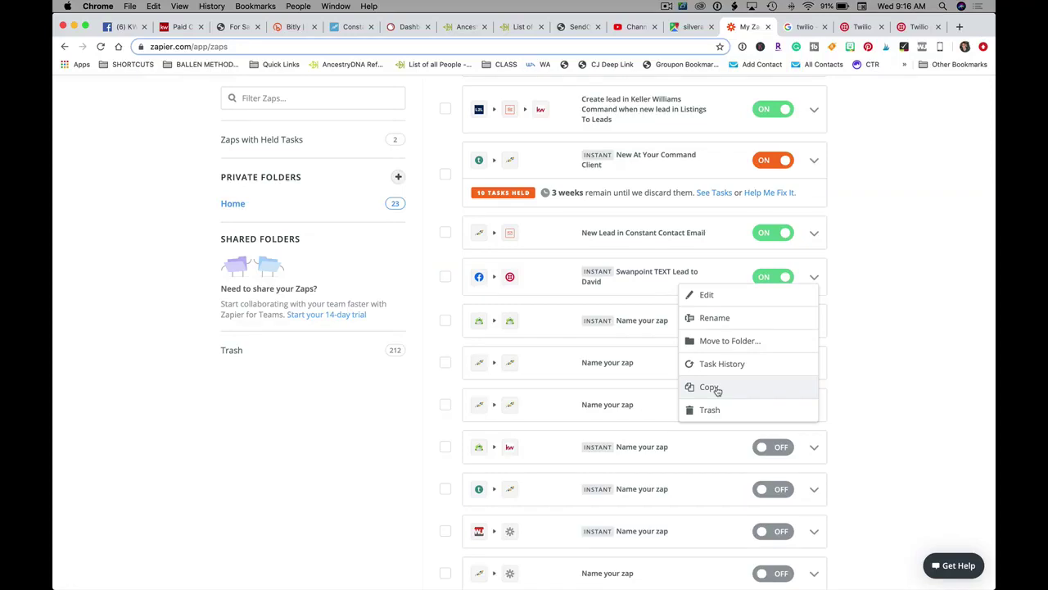
left_click(952, 317)
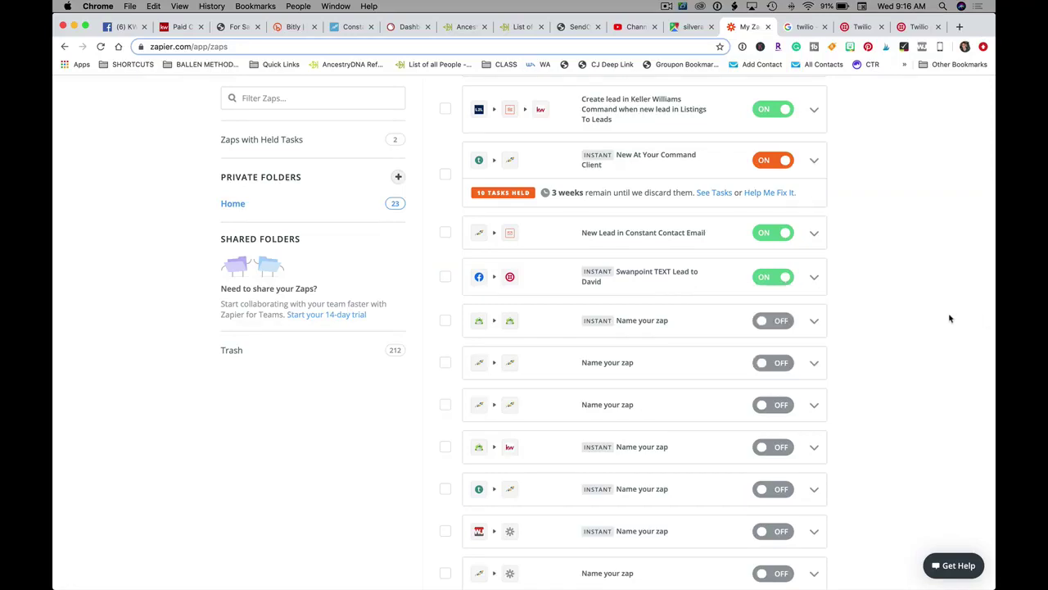
scroll(778, 310, "up", 1)
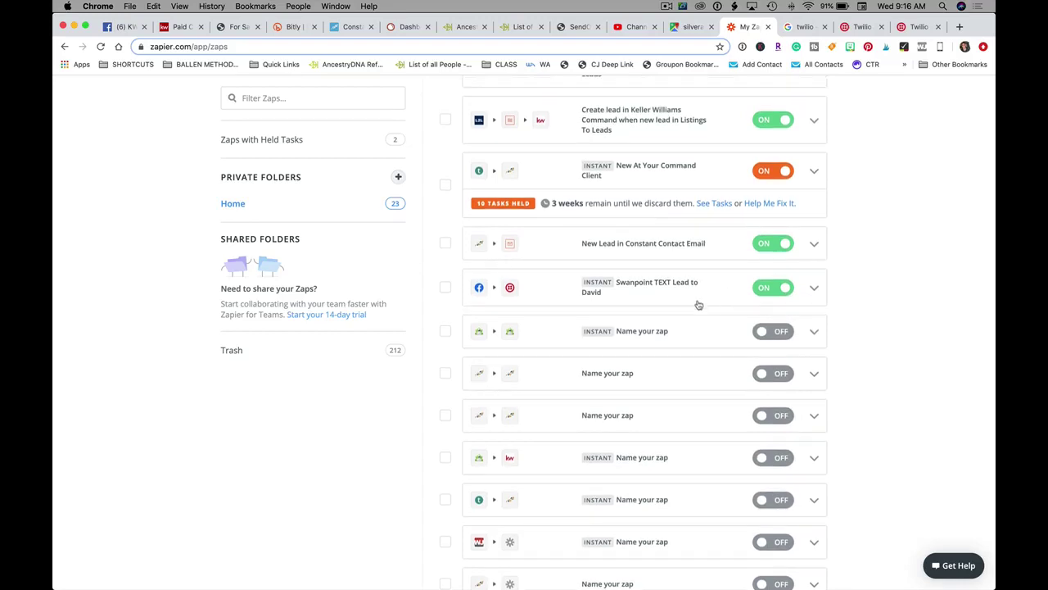
scroll(695, 301, "up", 5)
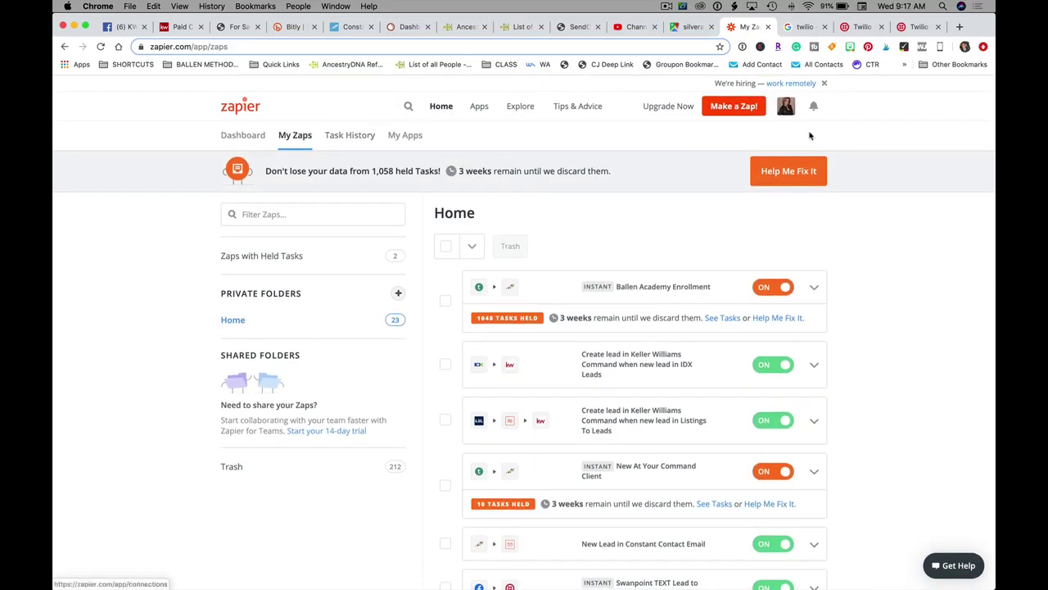
- Start a new zap with the Facebook Lead Ads New Lead trigger on the connected account
left_click(723, 107)
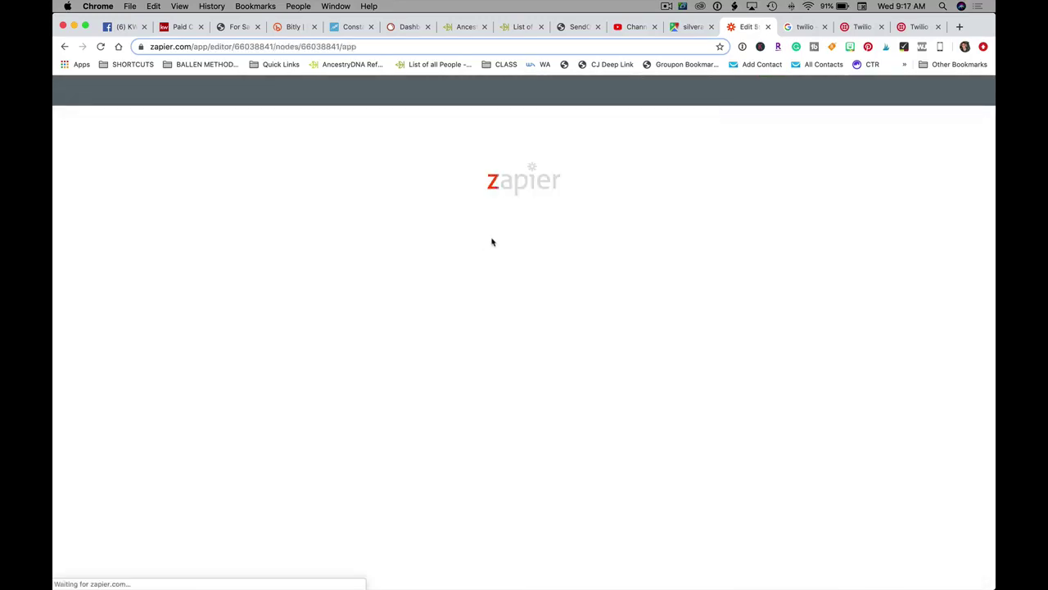
left_click(370, 176)
type("face")
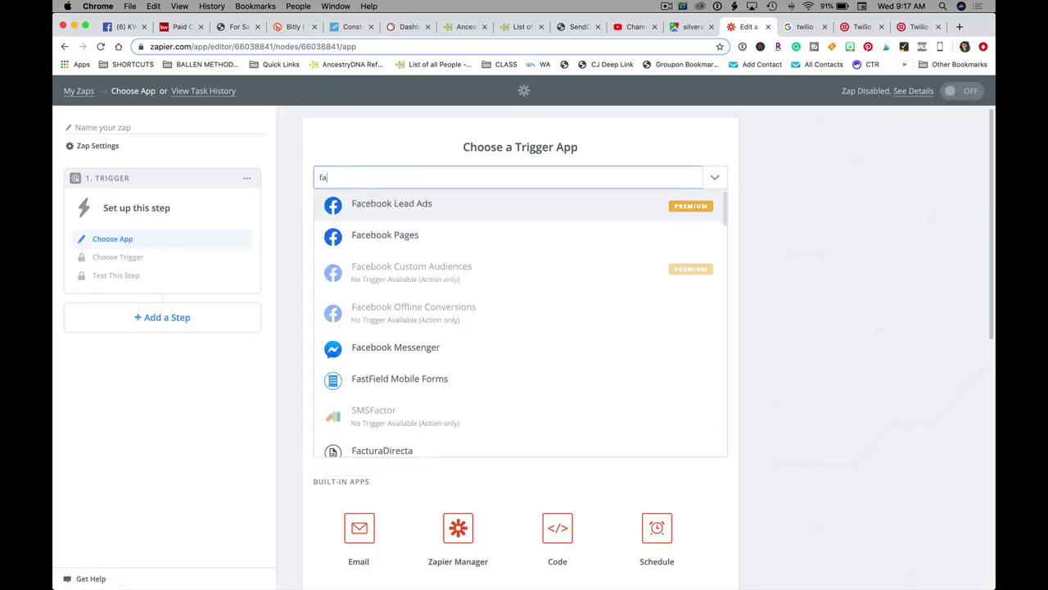
left_click(517, 211)
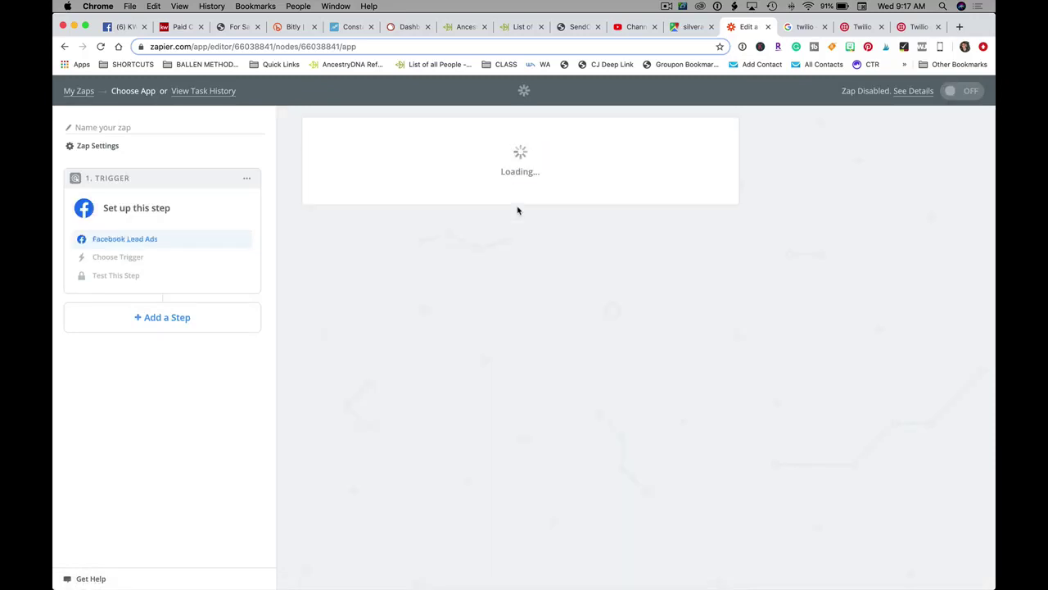
left_click(698, 308)
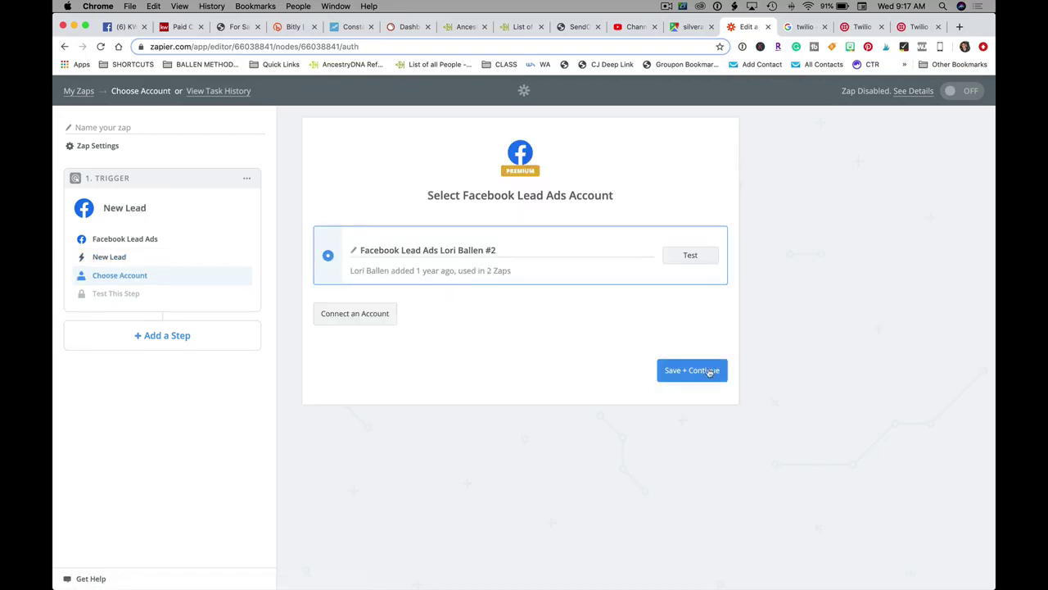
left_click(698, 374)
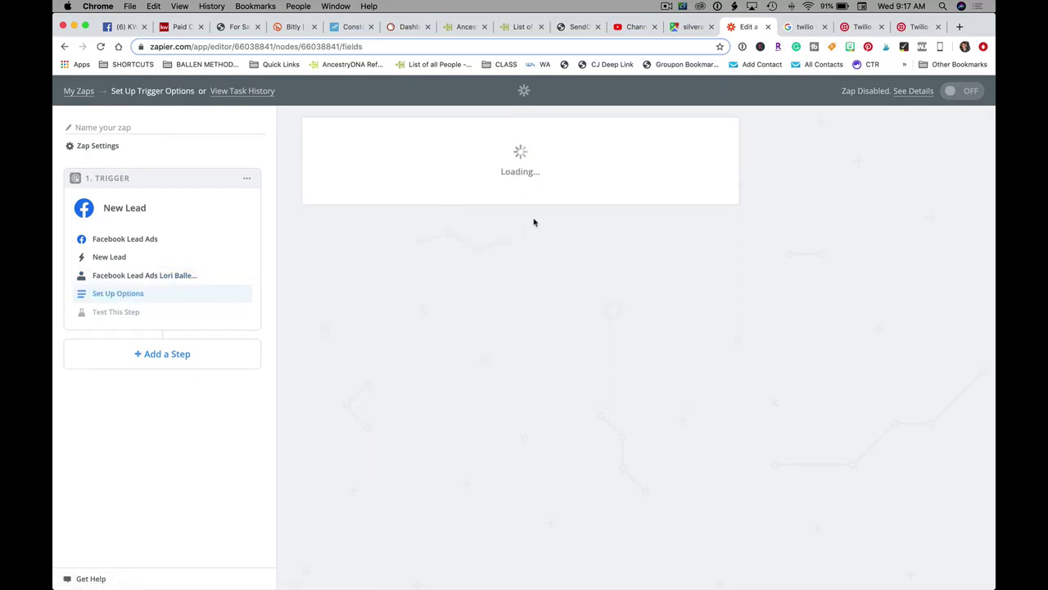
- Select the Las Vegas page and the Swan Point lead form, then accept sample Lead A
left_click(368, 283)
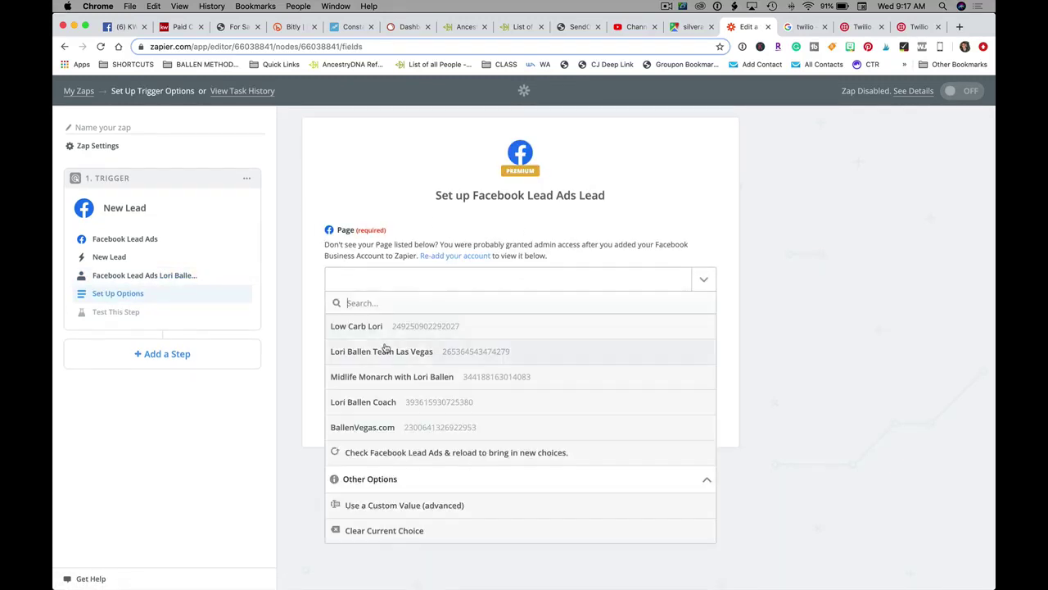
left_click(415, 353)
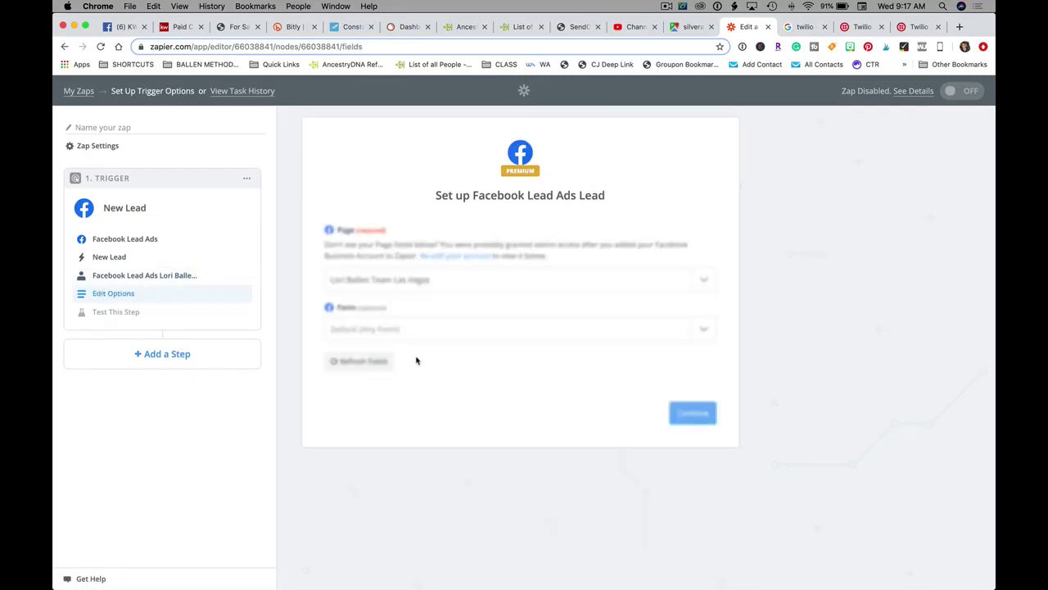
left_click(373, 328)
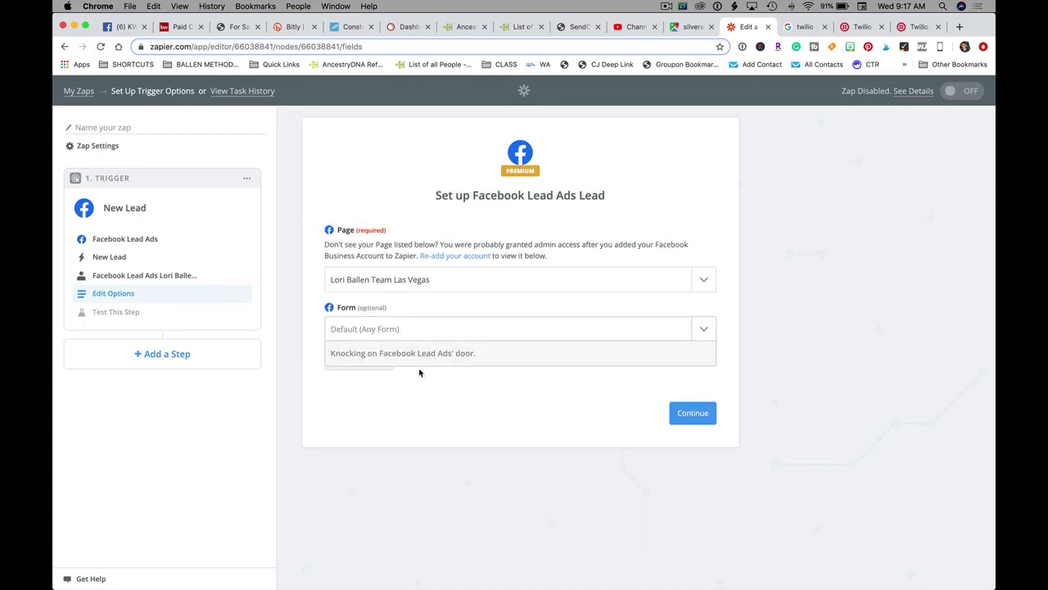
left_click(423, 402)
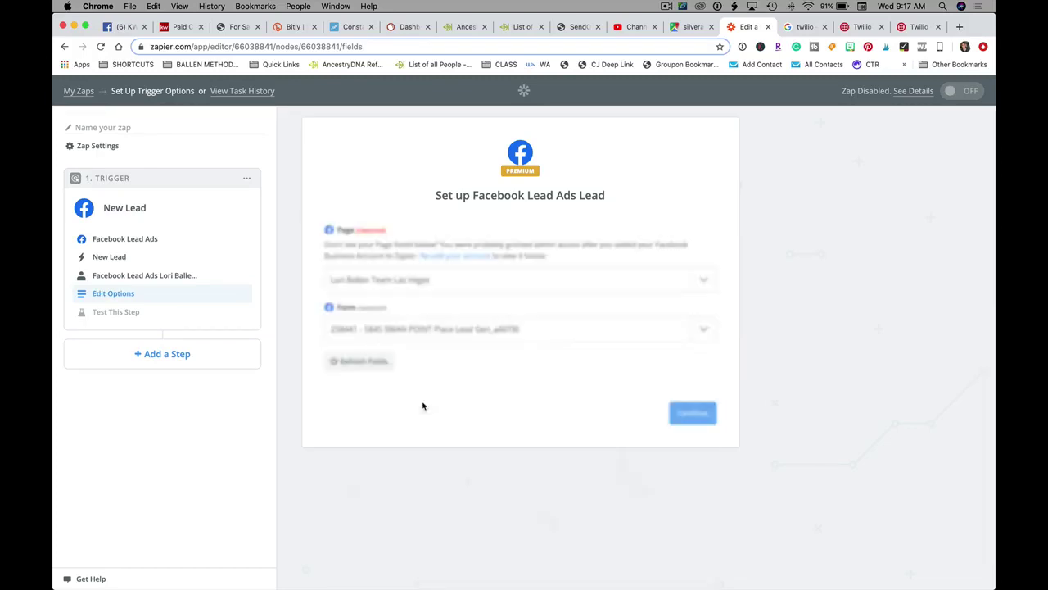
left_click(693, 415)
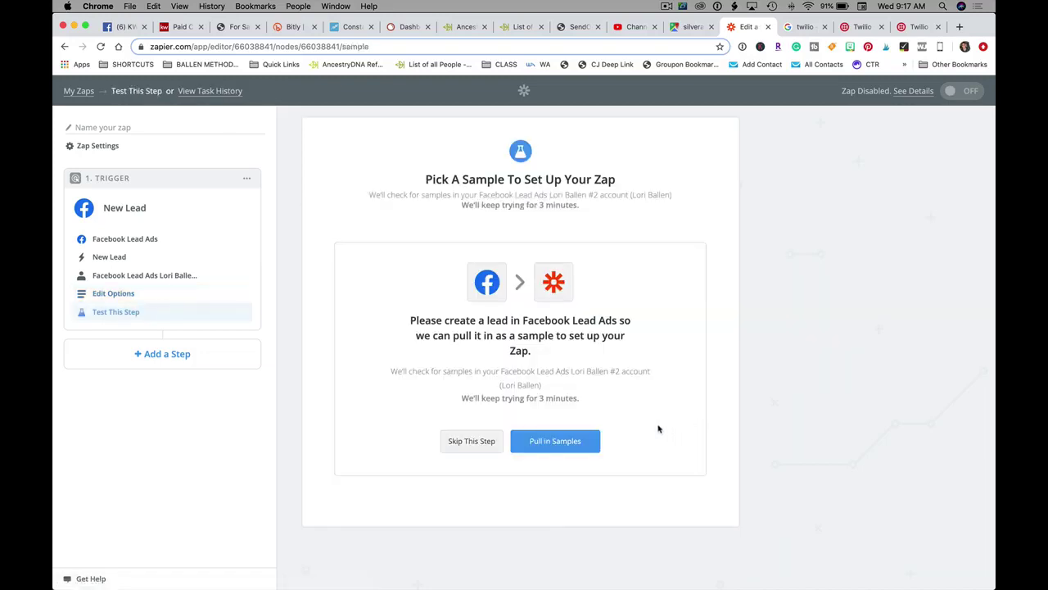
left_click(572, 450)
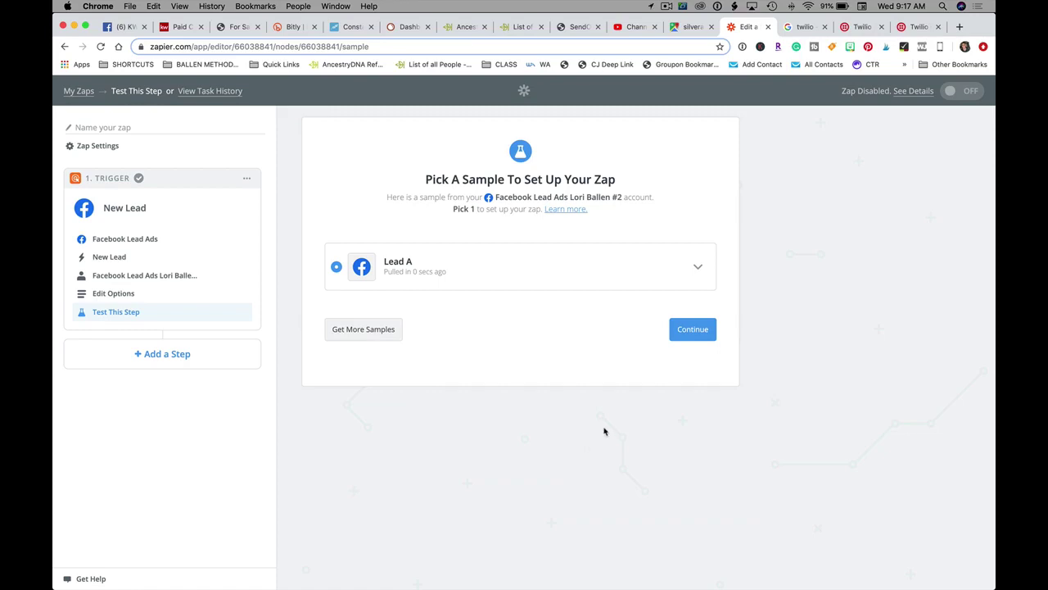
left_click(695, 328)
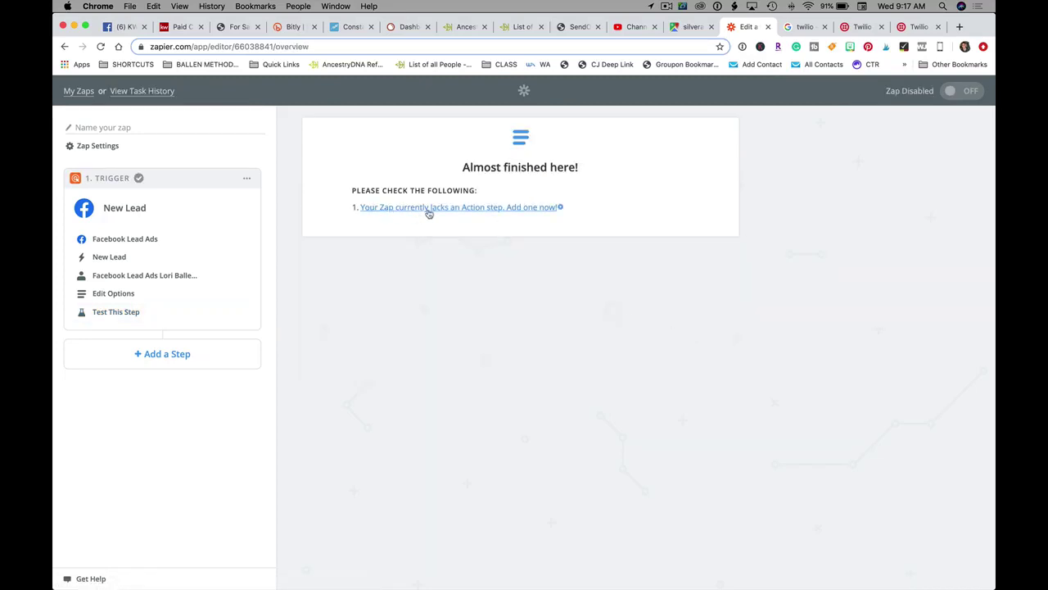
- Add an Email by Zapier Send Outbound Email action step
left_click(428, 209)
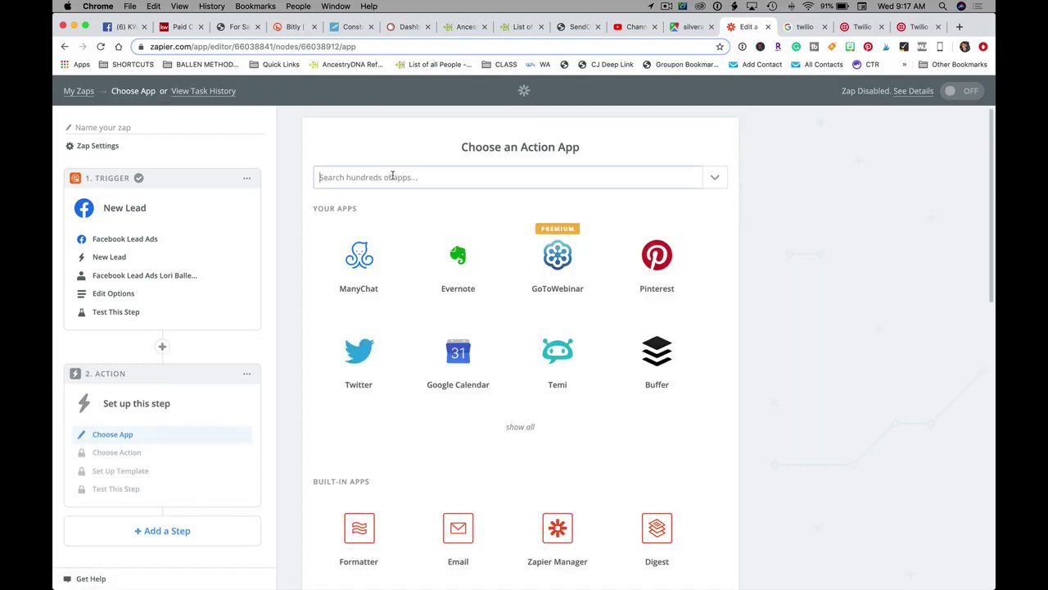
left_click(392, 176)
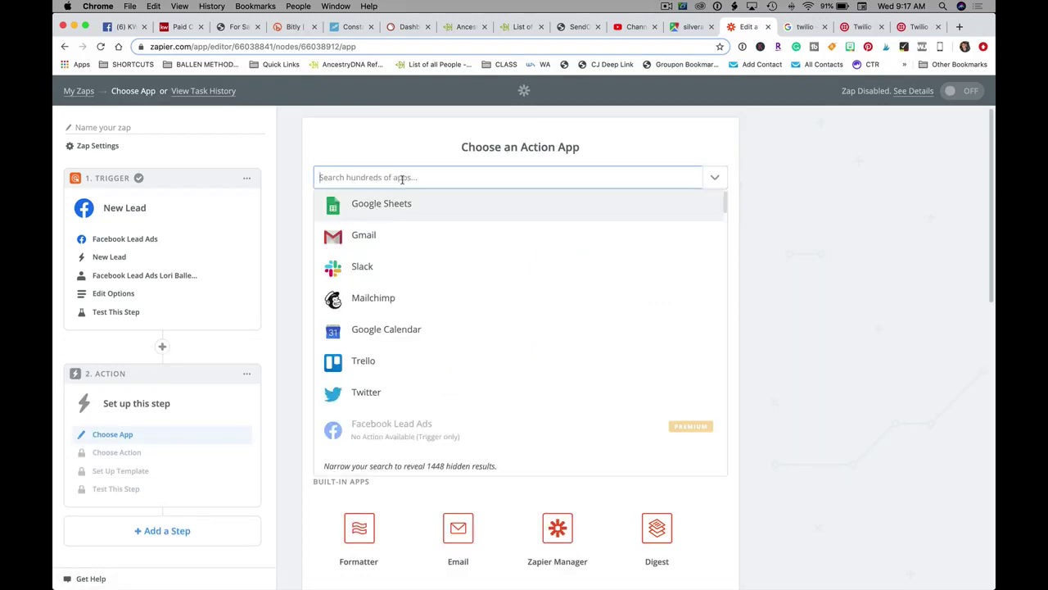
type("email")
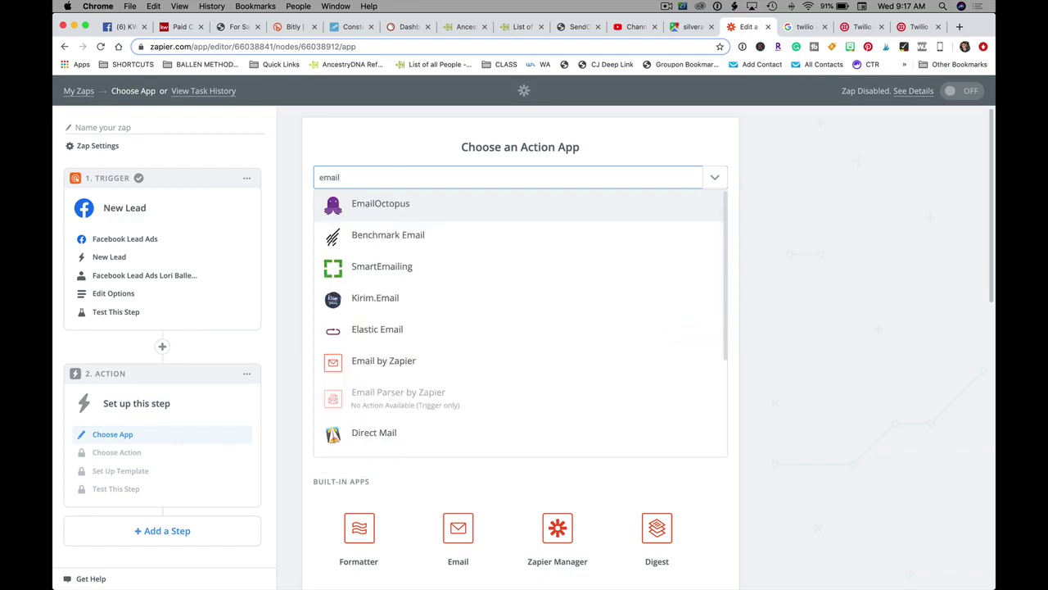
left_click(399, 361)
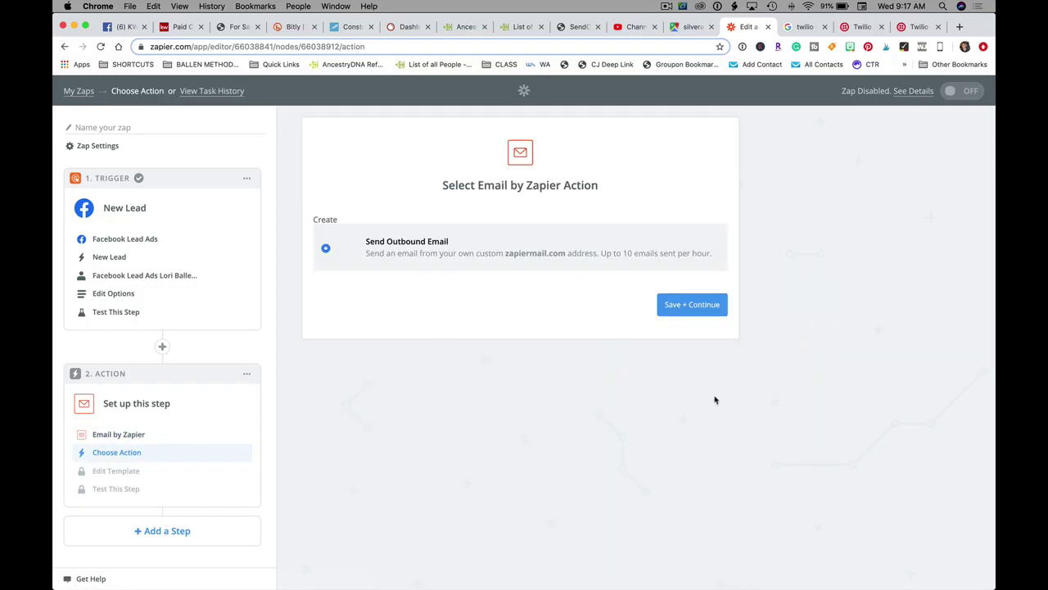
left_click(688, 320)
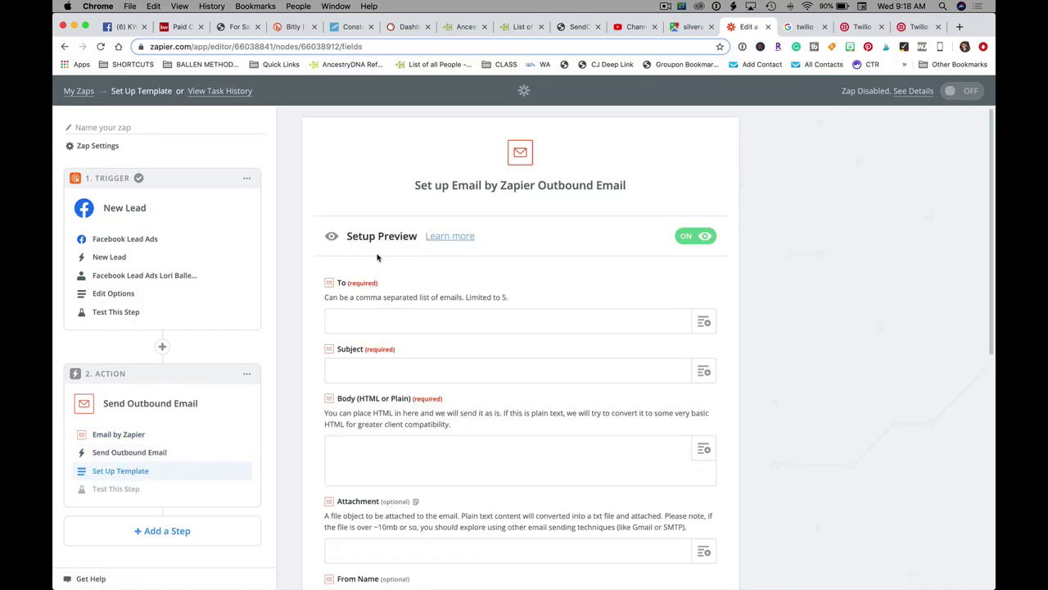
- Enter your own e-mail address as the first recipient in the To field
scroll(385, 254, "down", 3)
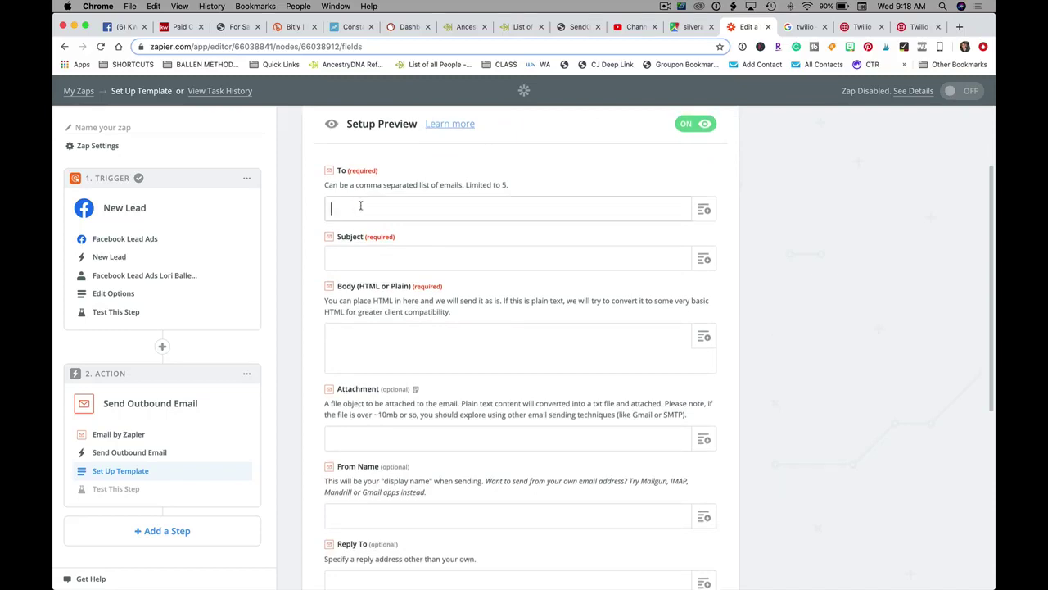
key("Return")
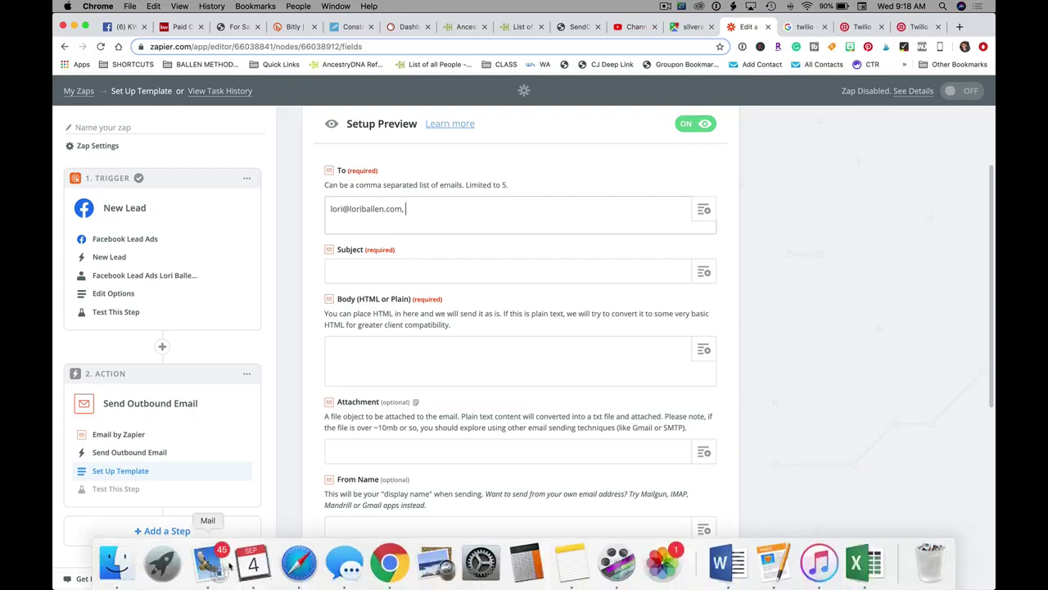
left_click(211, 562)
- Copy the Swanpoint lead reply sender's address in Apple Mail and return to Chrome
scroll(799, 138, "up", 3)
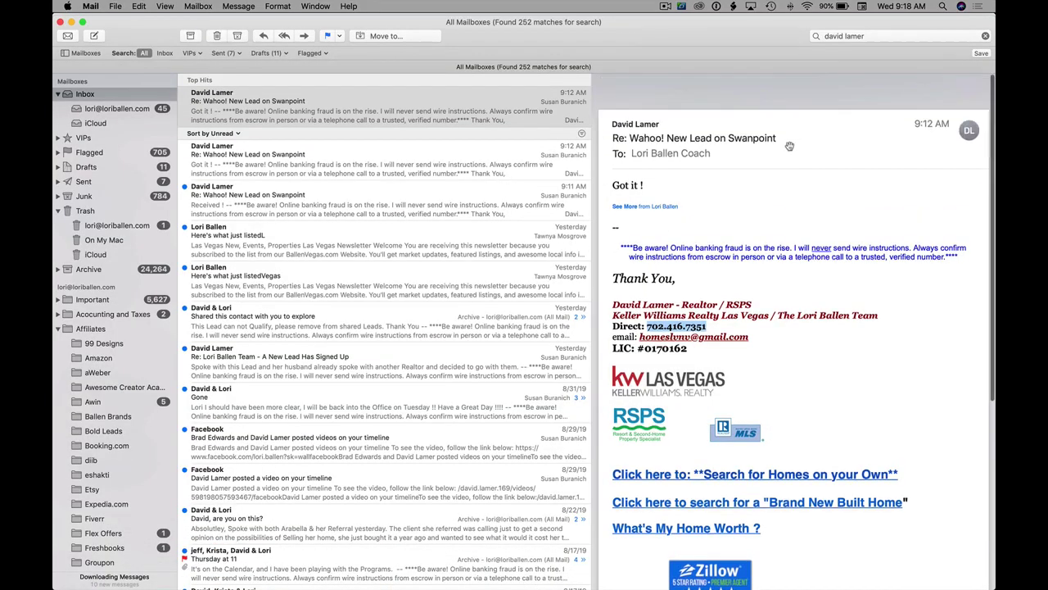
left_click(663, 97)
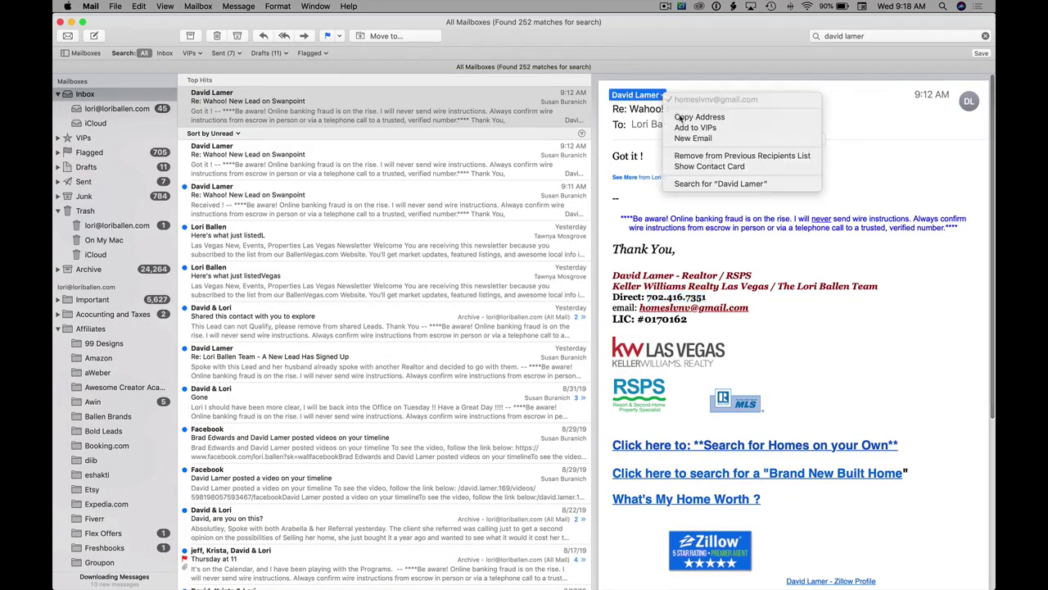
left_click(680, 122)
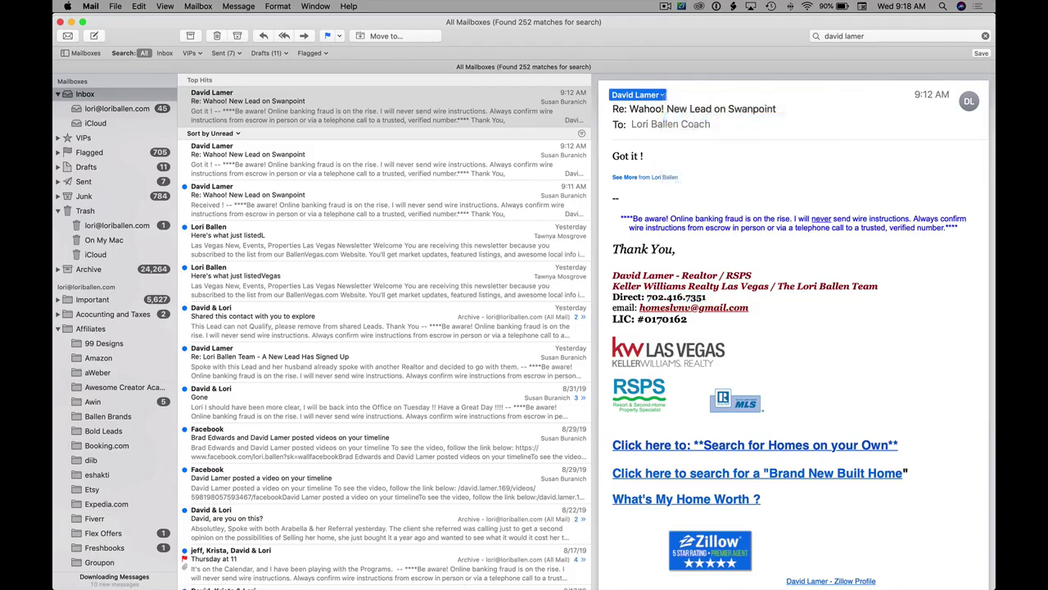
right_click(390, 562)
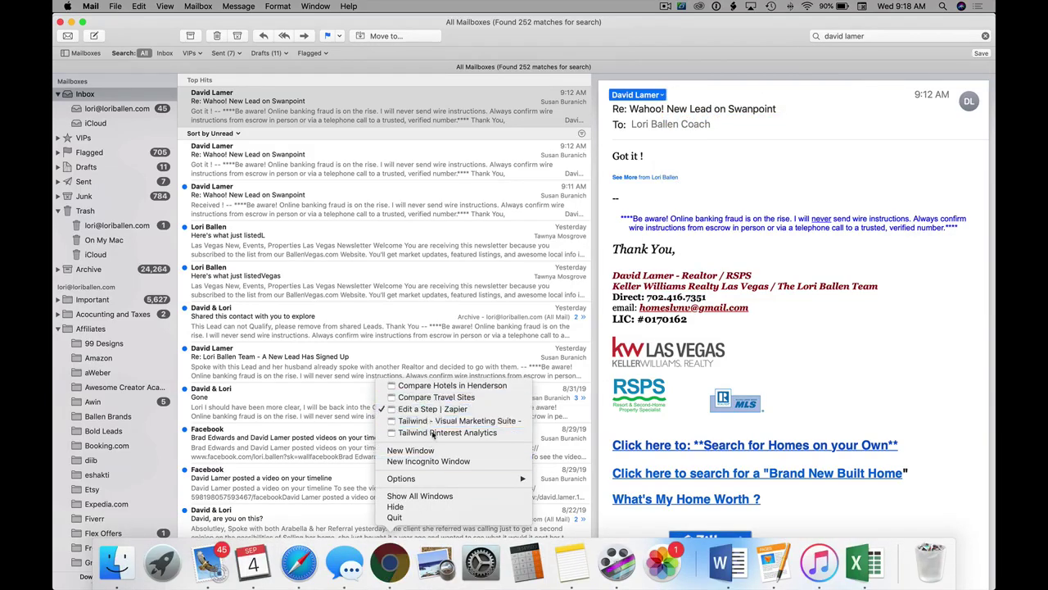
left_click(396, 573)
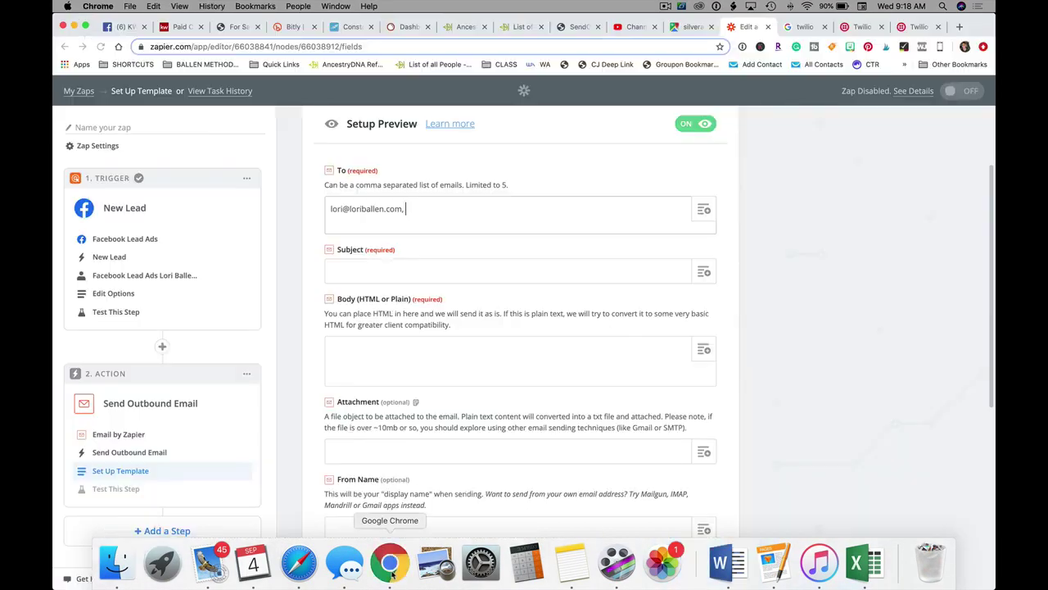
- Move the copied agent address out of To and into the Cc field
key("super+v")
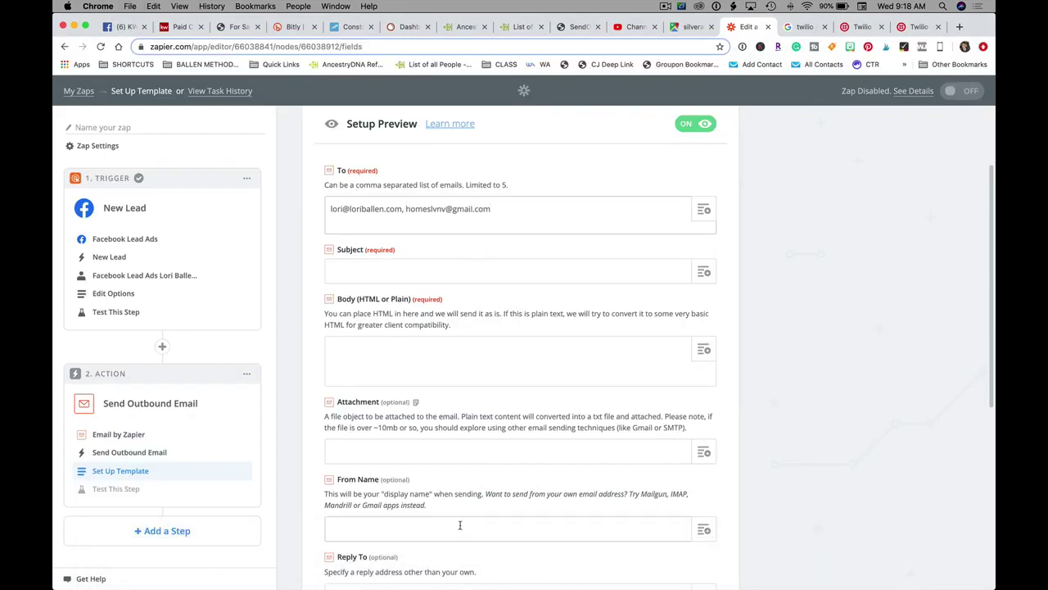
left_click(467, 264)
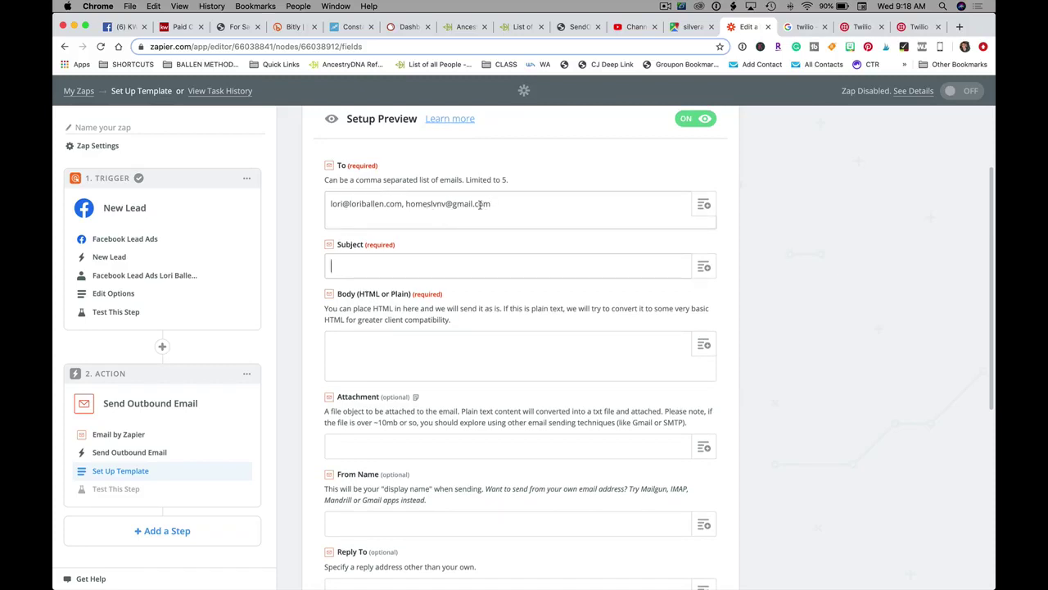
left_click_drag(491, 205, 407, 204)
key("BackSpace")
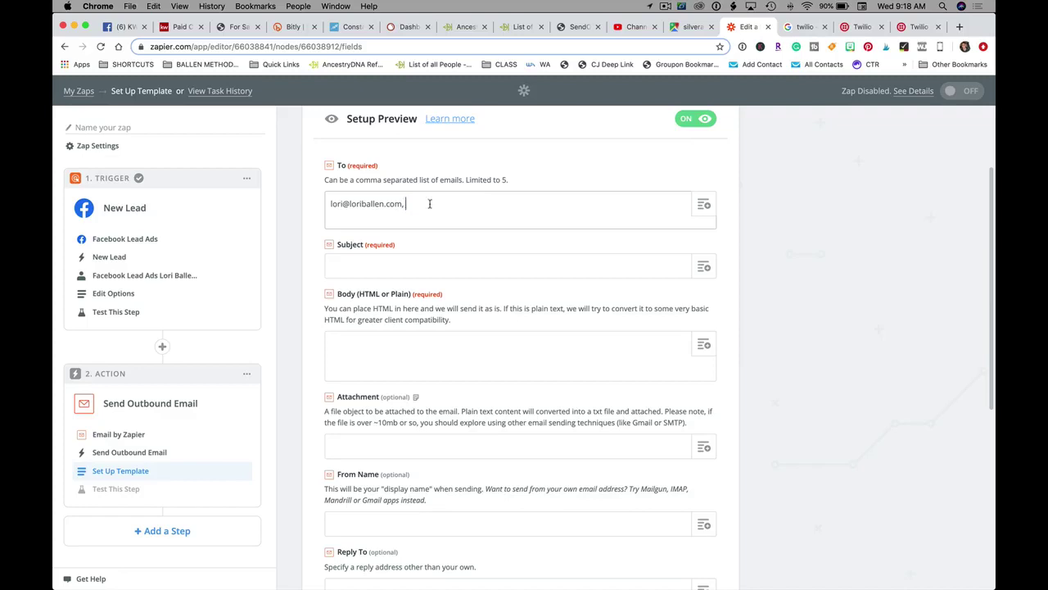
key("BackSpace")
scroll(352, 261, "down", 8)
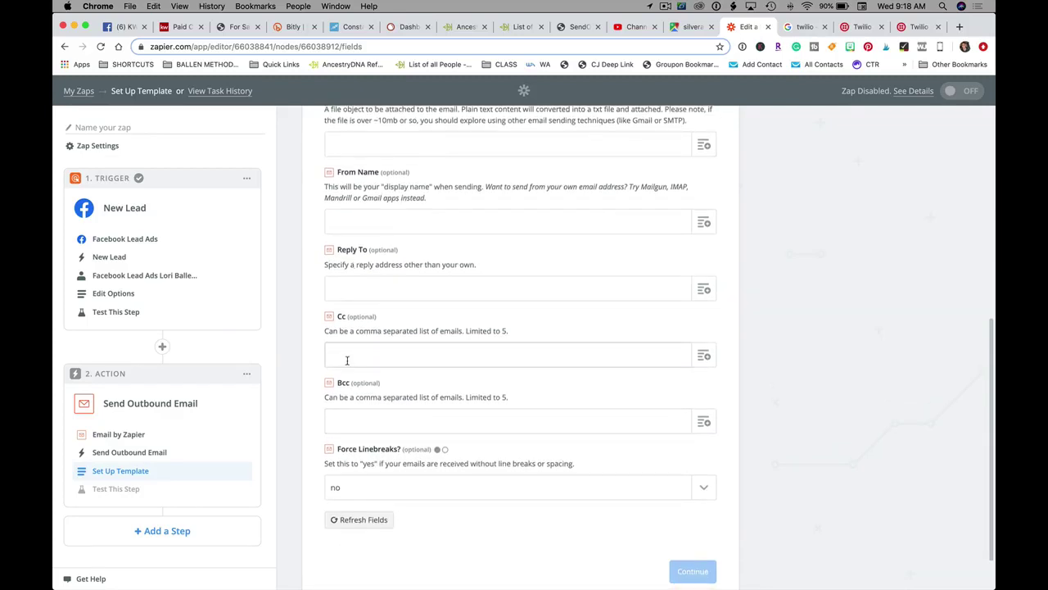
key("super+v")
scroll(442, 356, "up", 8)
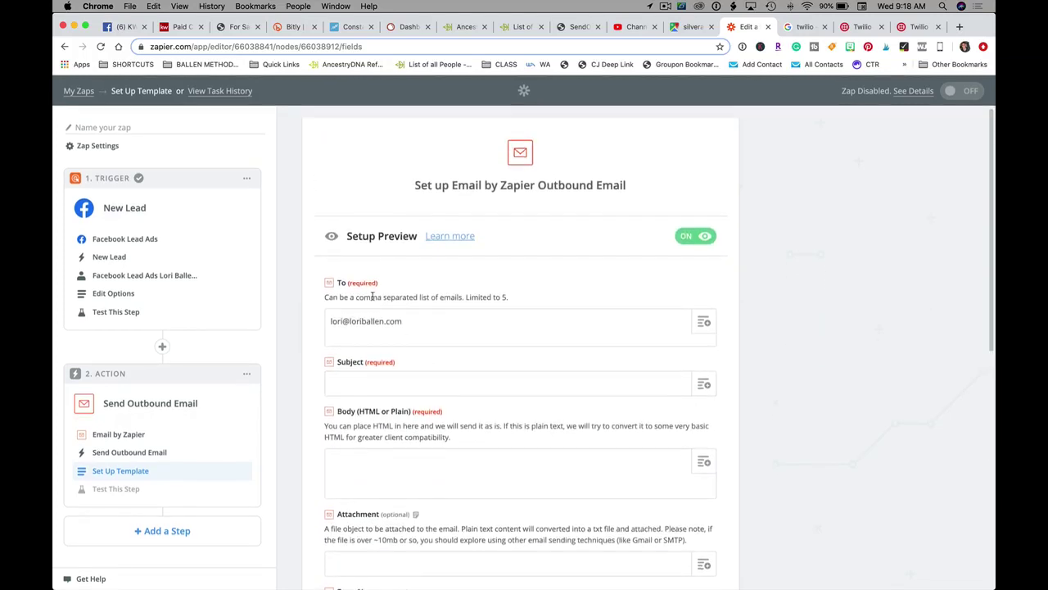
scroll(373, 296, "down", 3)
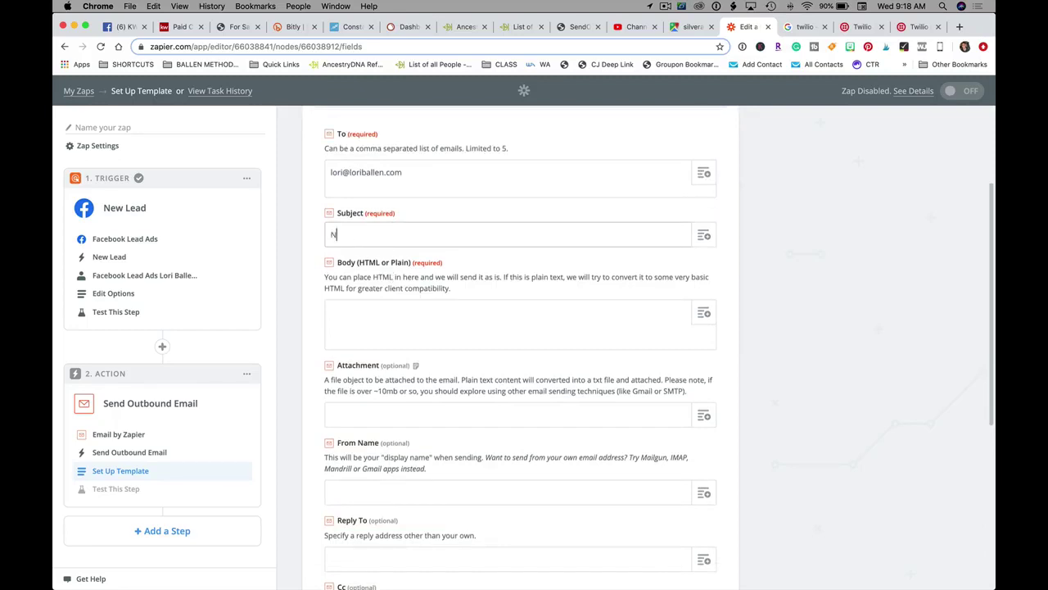
- Set the email subject to 'NEW LEAD!! [Swanpoint]'
type("New FB Ad Lead from")
left_click(703, 235)
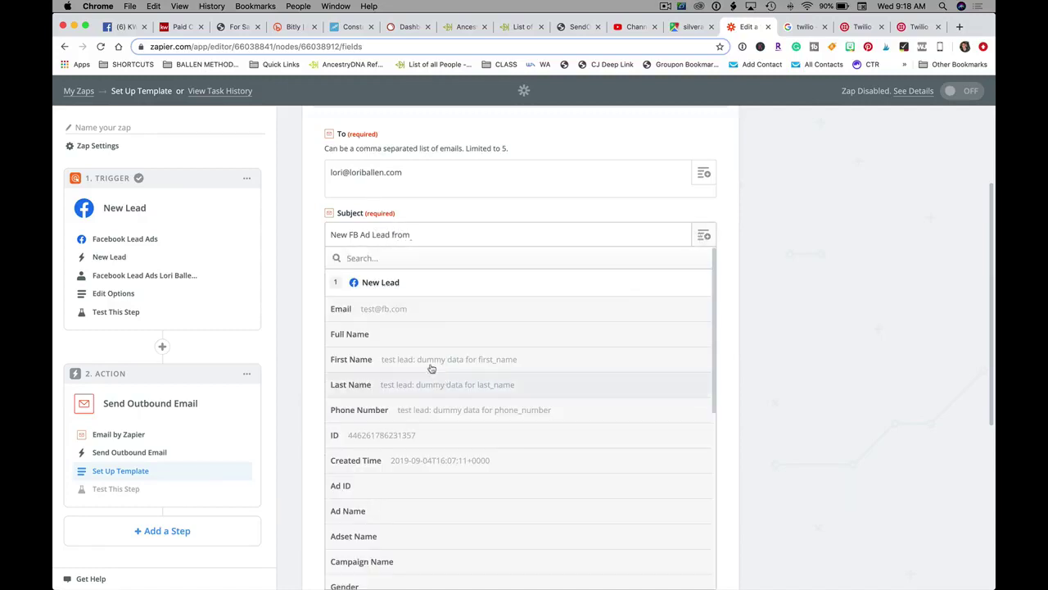
scroll(492, 434, "down", 3)
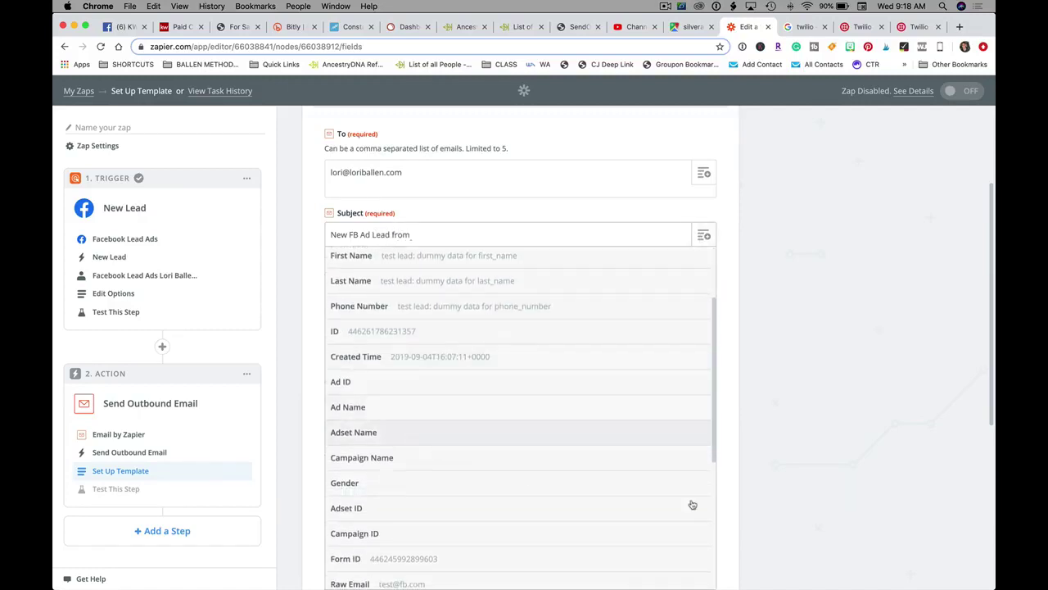
left_click(433, 209)
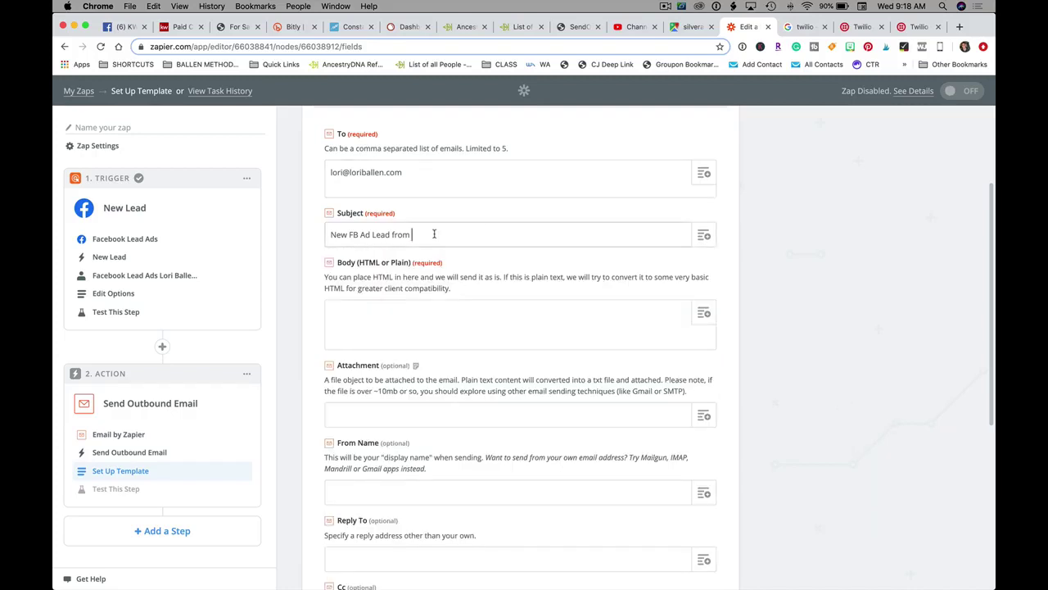
type("Swanpoint")
key("super+a")
key("BackSpace")
type("NEW LEAD")
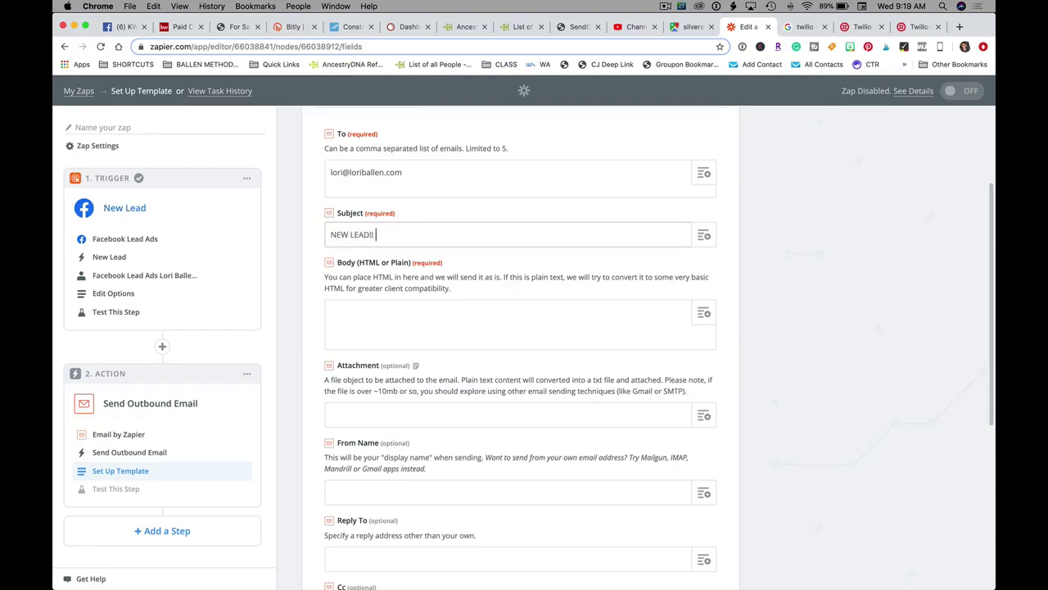
type("!! [Swan")
key("BackSpace")
key("BackSpace")
type("wanpoint")
scroll(463, 279, "down", 1)
left_click(378, 308)
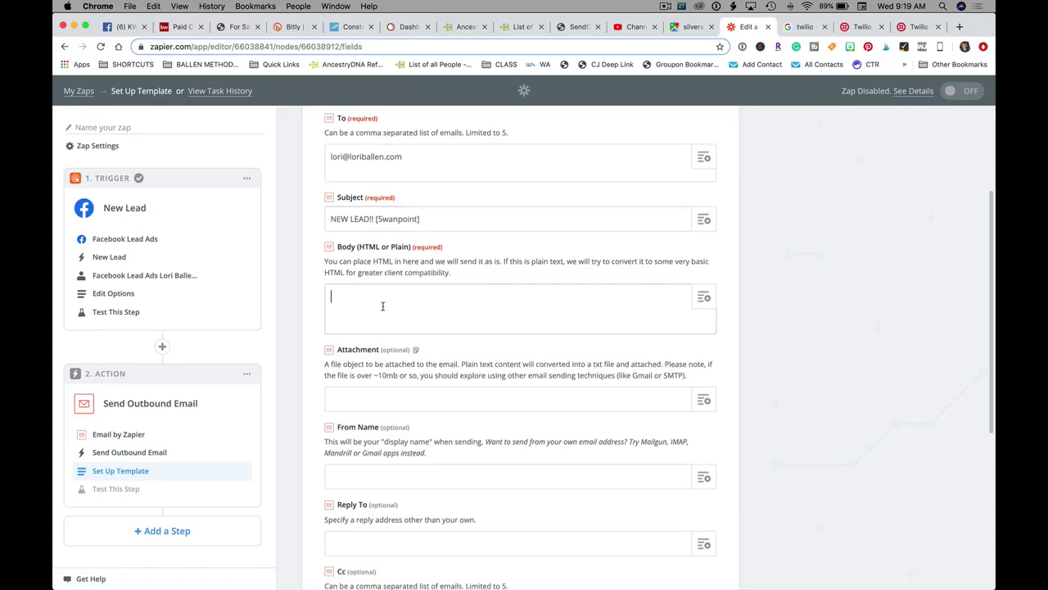
left_click(704, 301)
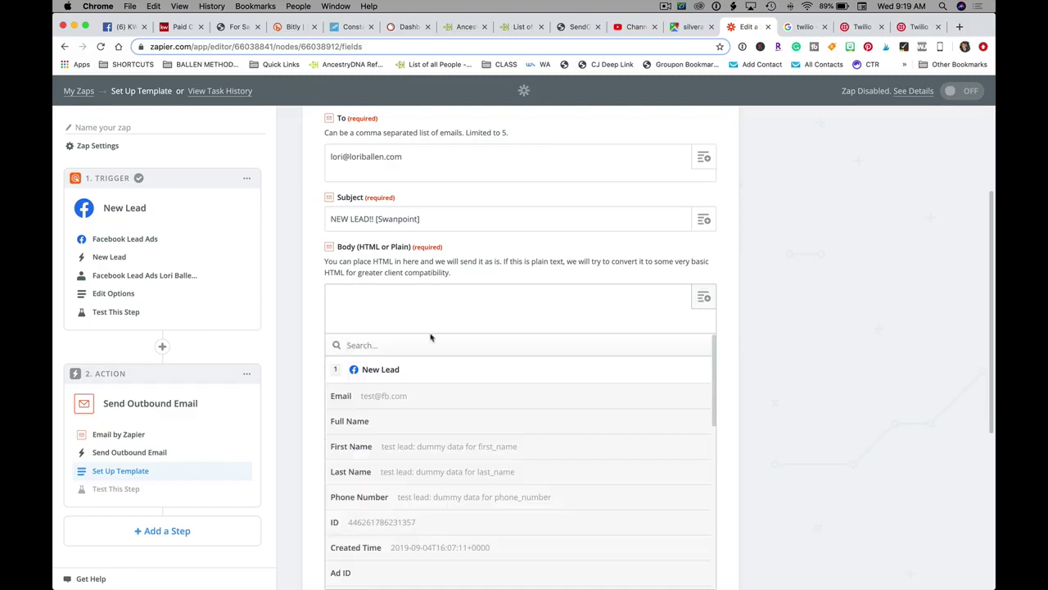
- Type body labels 'First Name: Last Name:', 'Email:', 'Phone:' and 'Time' on separate lines
left_click(385, 296)
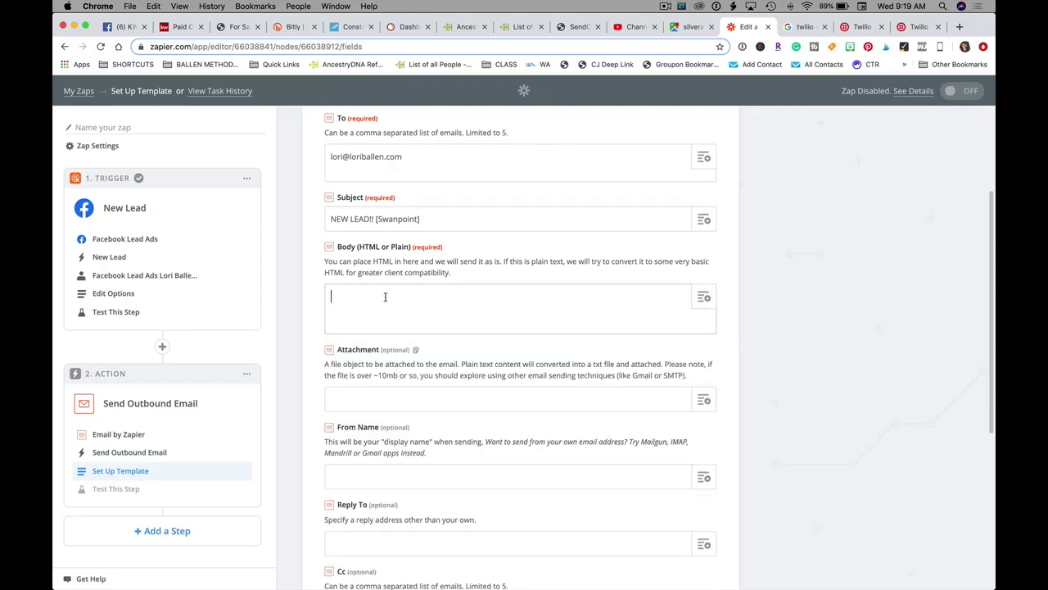
type("First Name")
type(": Last Name")
type(":")
key("Return")
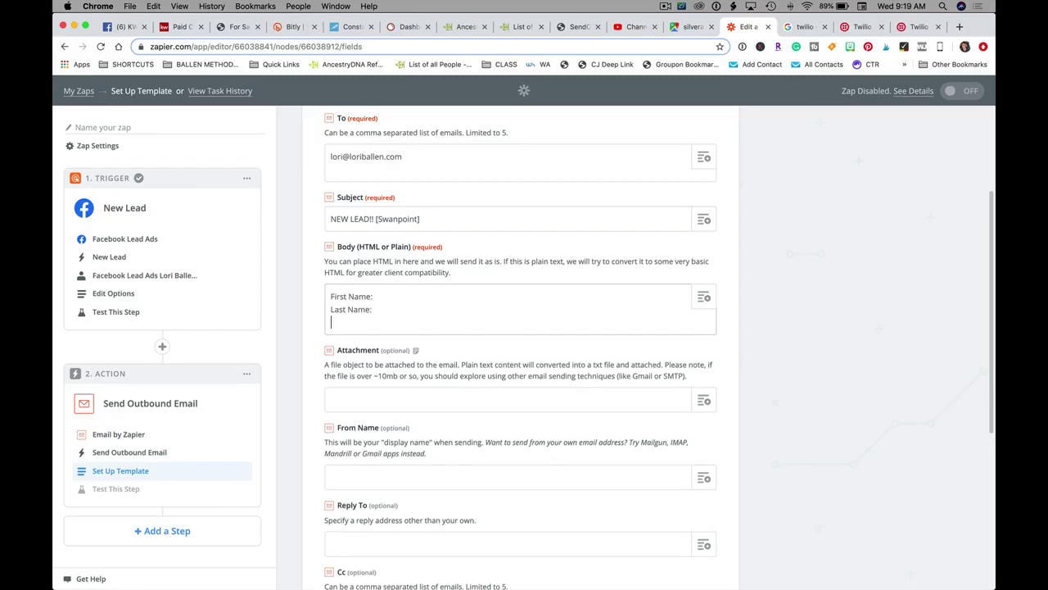
type("Email:")
key("Return")
type("Phone:")
key("Return")
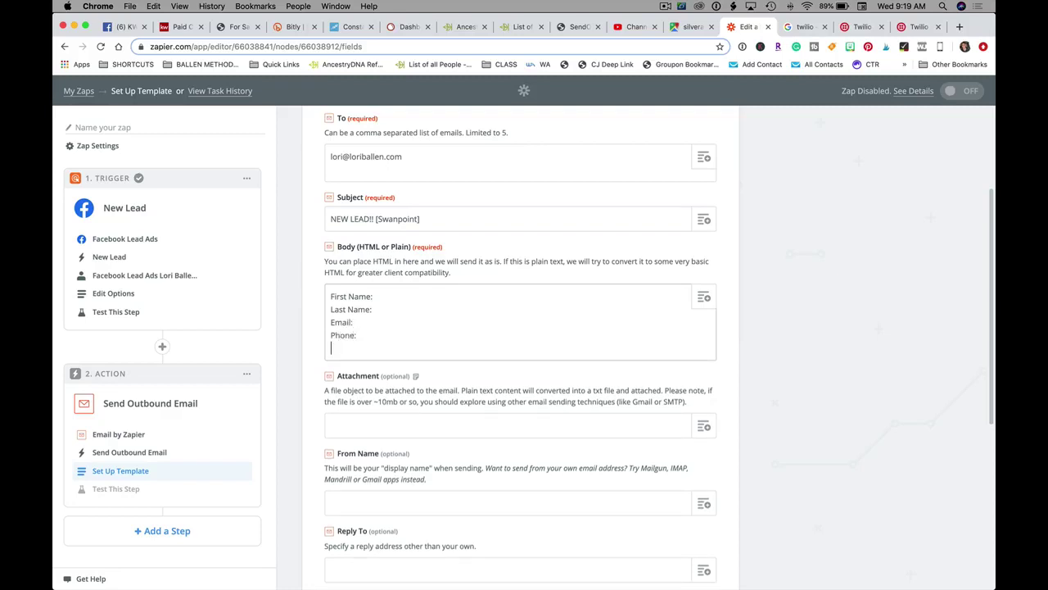
type("Time:")
- Insert the lead's First Name, Last Name, Email, Phone Number and Created Time fields after their labels
left_click(393, 296)
left_click(703, 297)
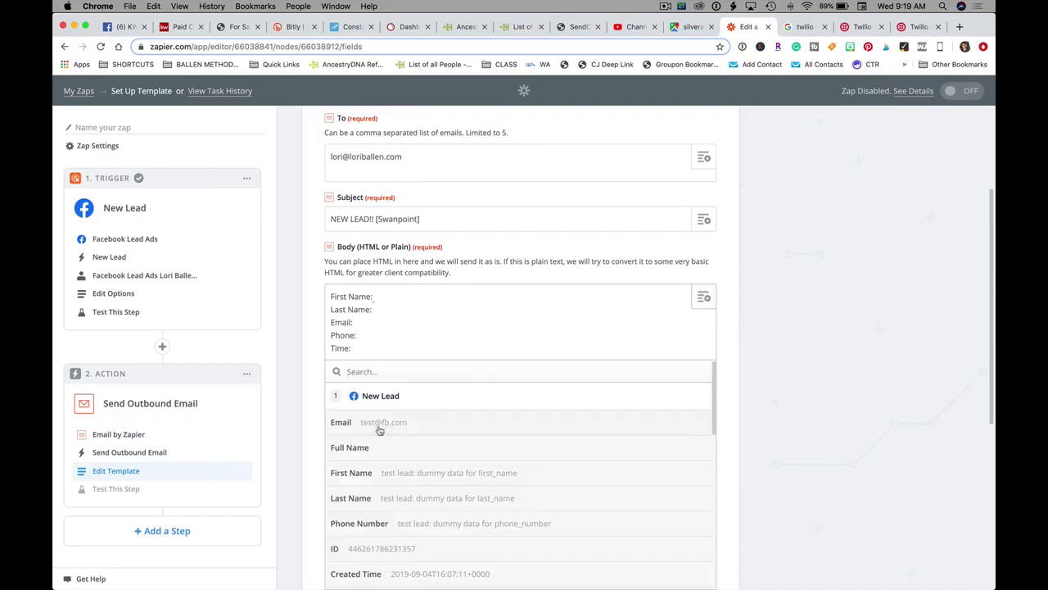
left_click(363, 475)
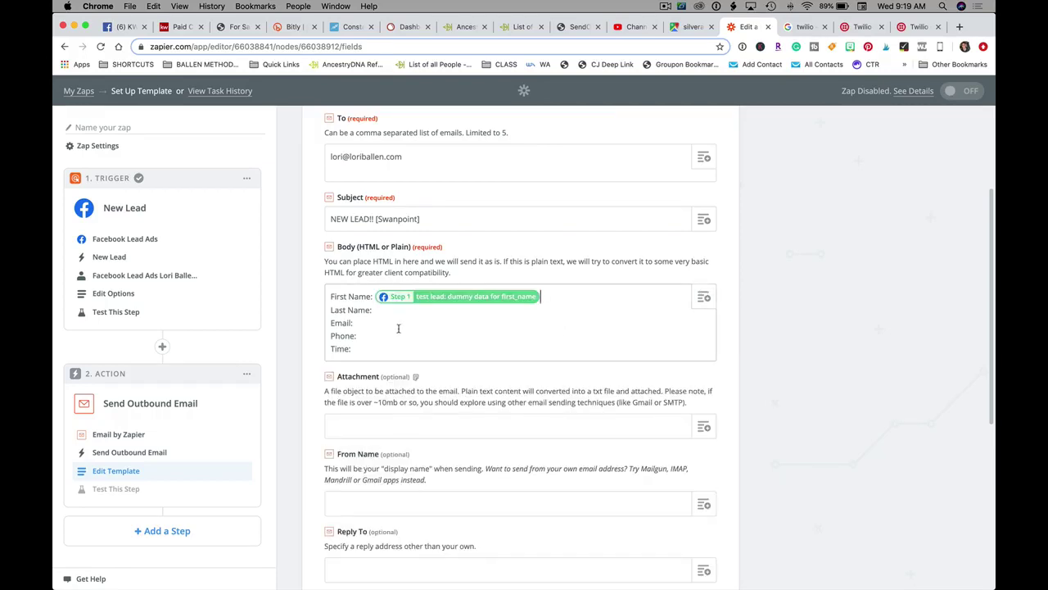
left_click(384, 310)
left_click(704, 296)
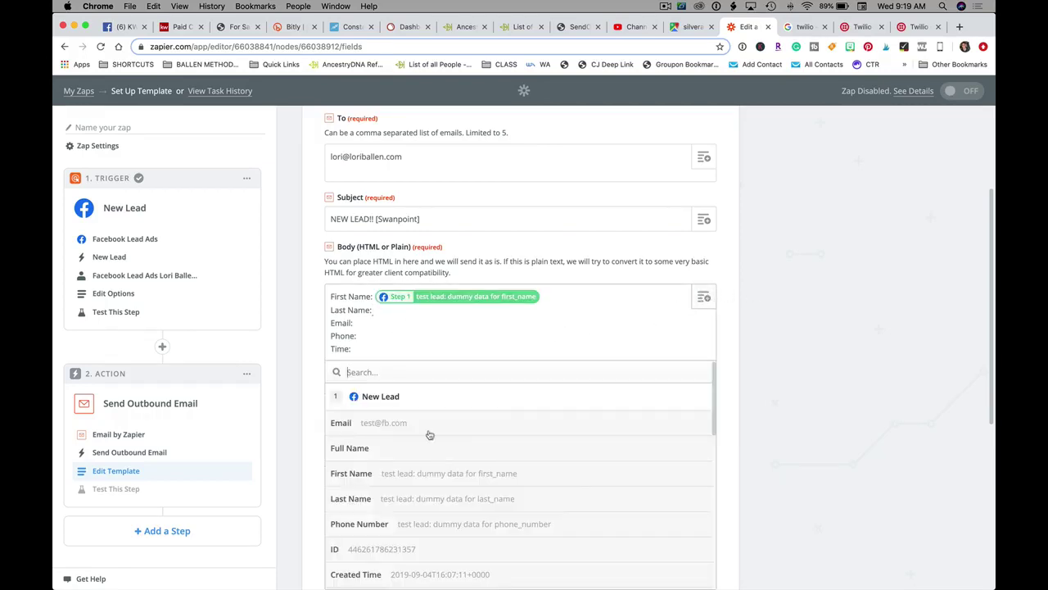
left_click(374, 499)
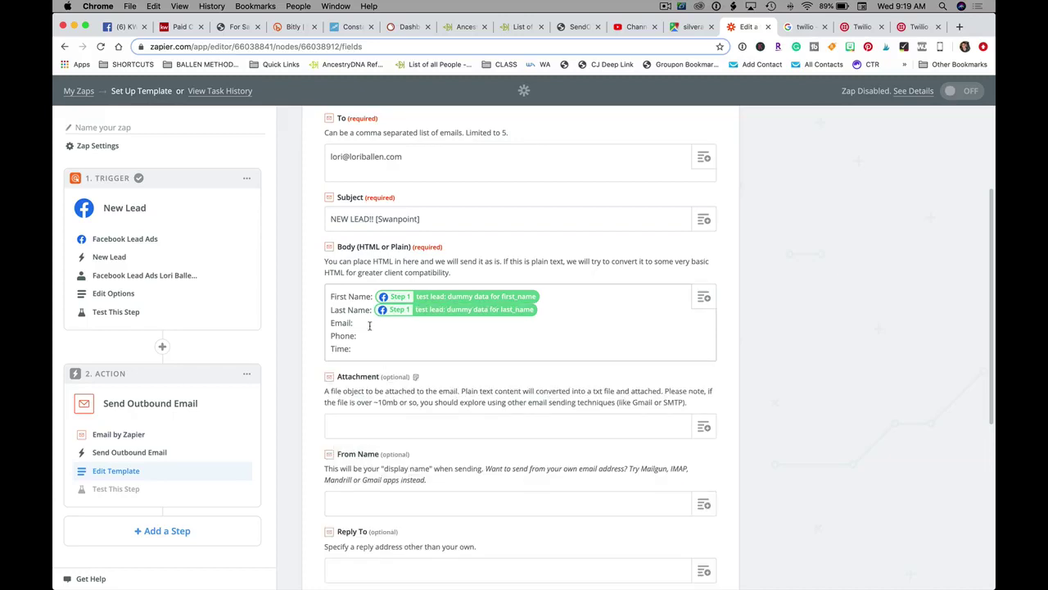
left_click(703, 296)
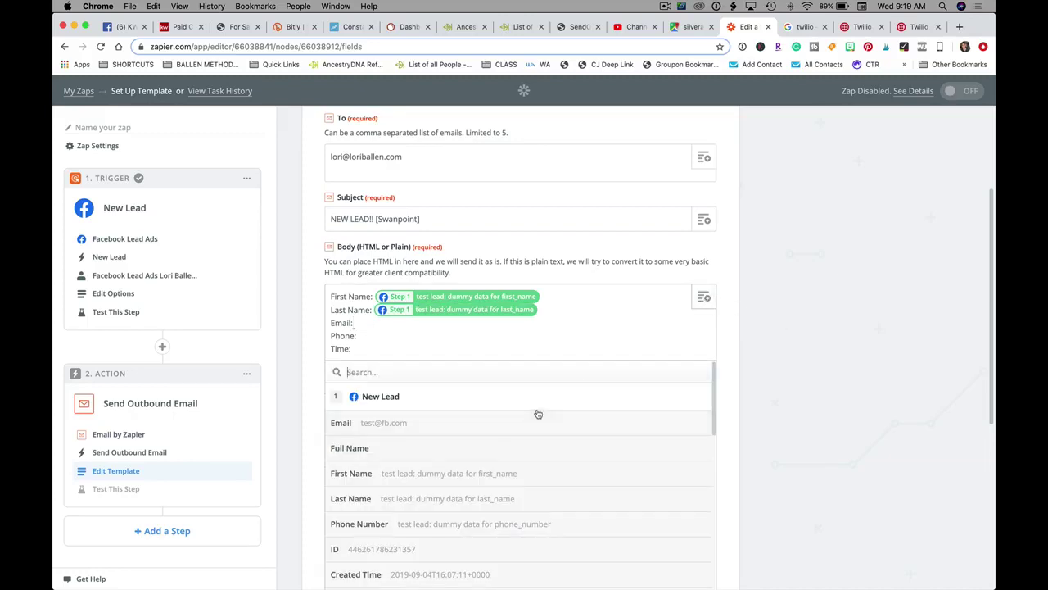
scroll(459, 483, "down", 3)
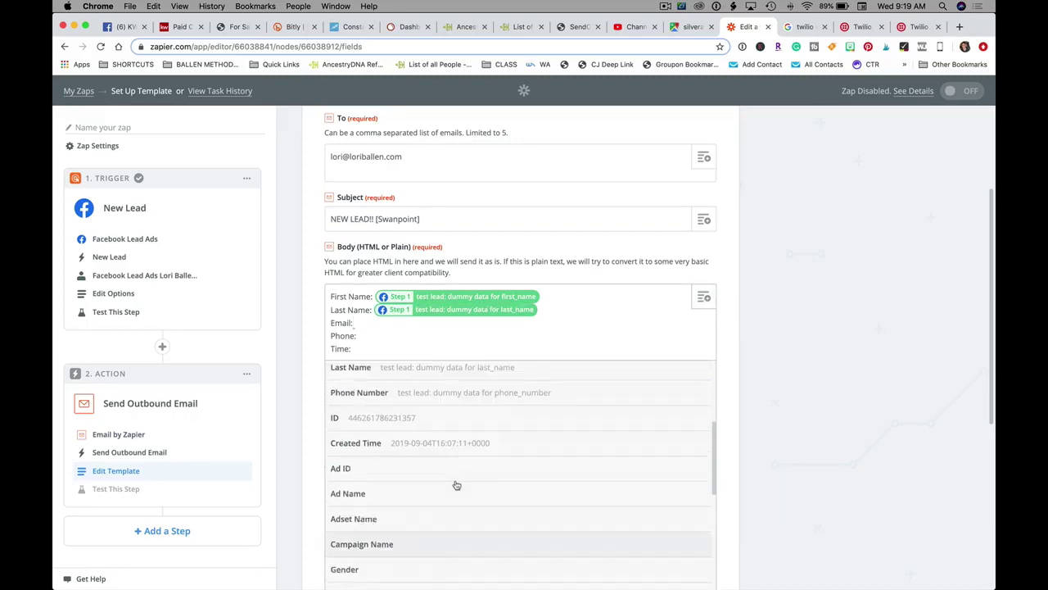
scroll(446, 485, "up", 3)
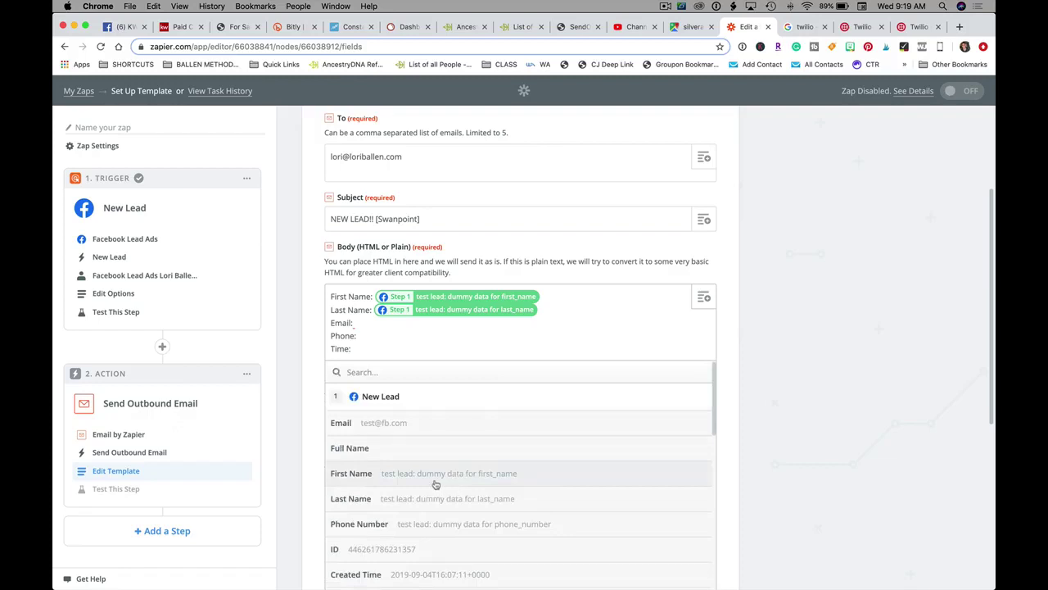
left_click(382, 422)
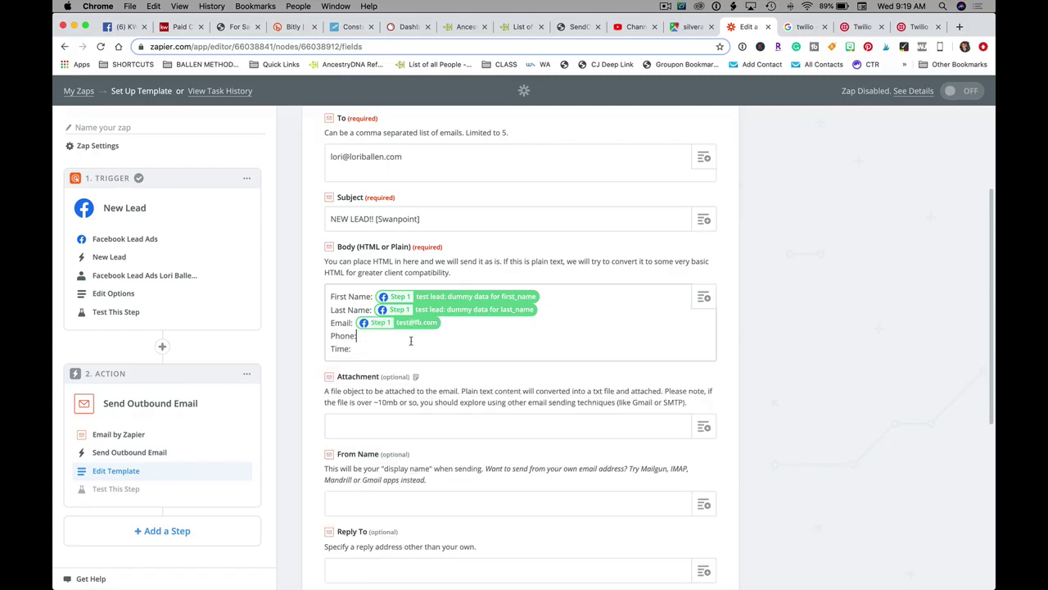
left_click(704, 296)
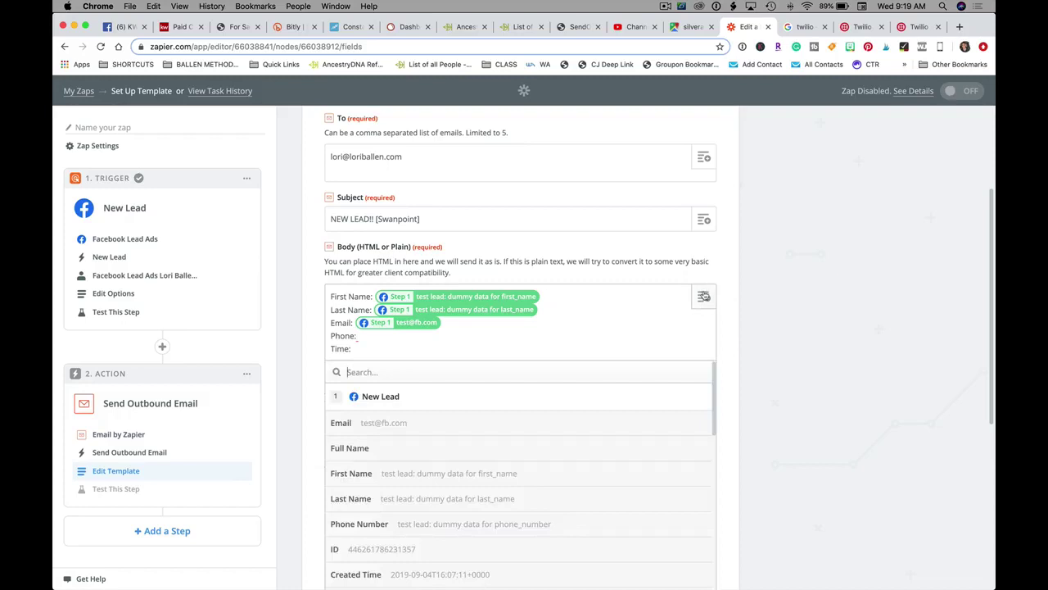
scroll(424, 445, "down", 2)
left_click(431, 453)
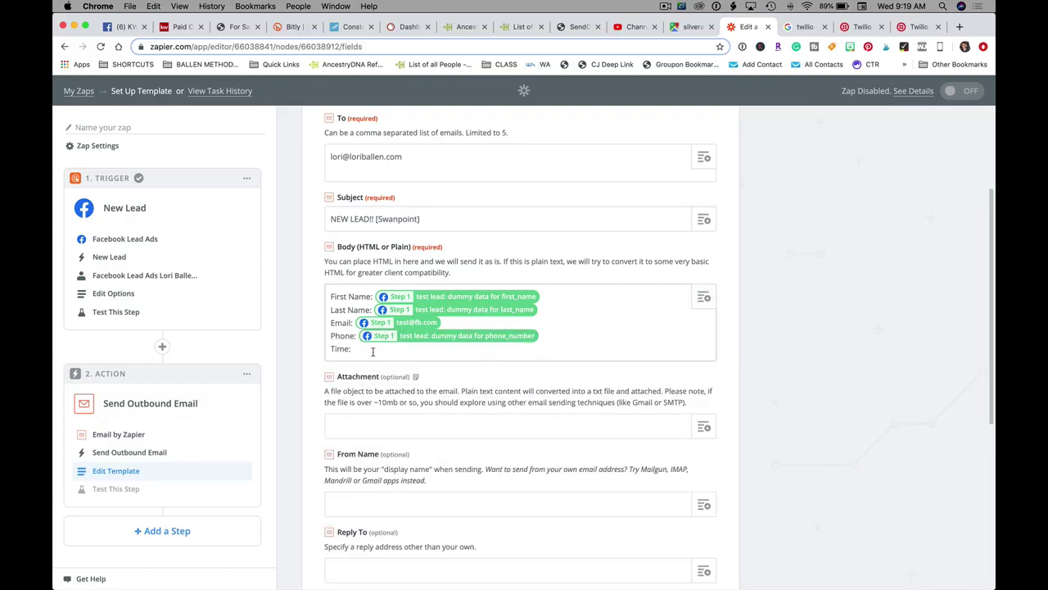
left_click(703, 298)
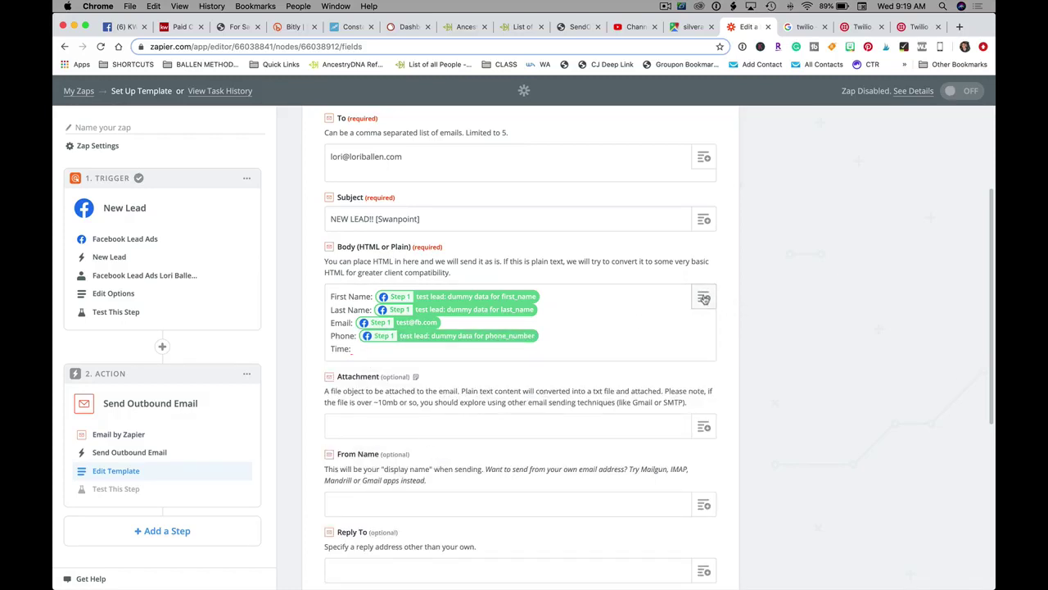
scroll(504, 513, "down", 3)
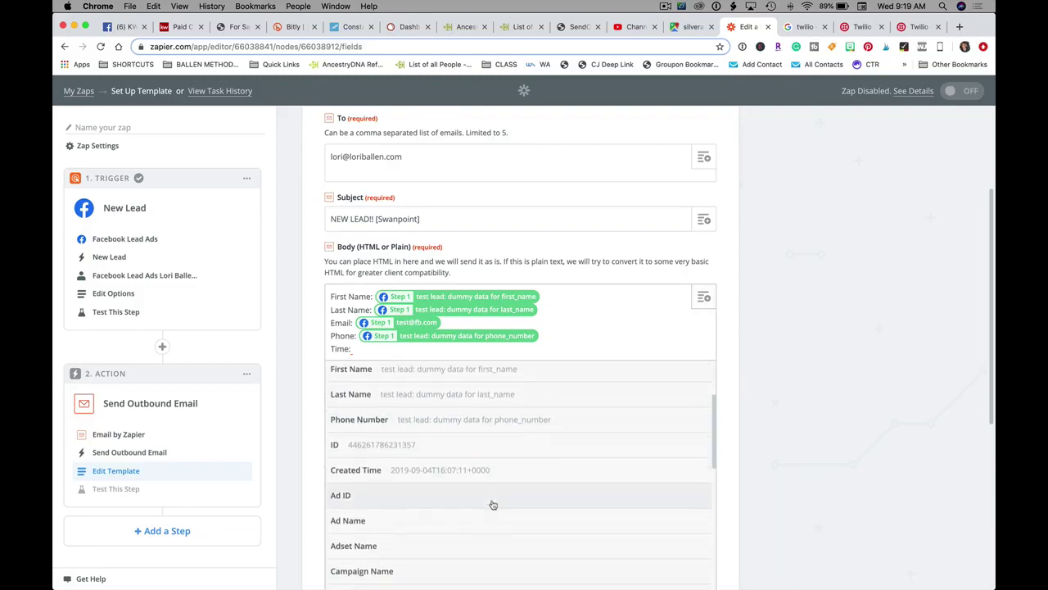
left_click(434, 467)
- Fill From Name with the sender's display name and Reply To with your e-mail address, then continue
scroll(352, 340, "down", 5)
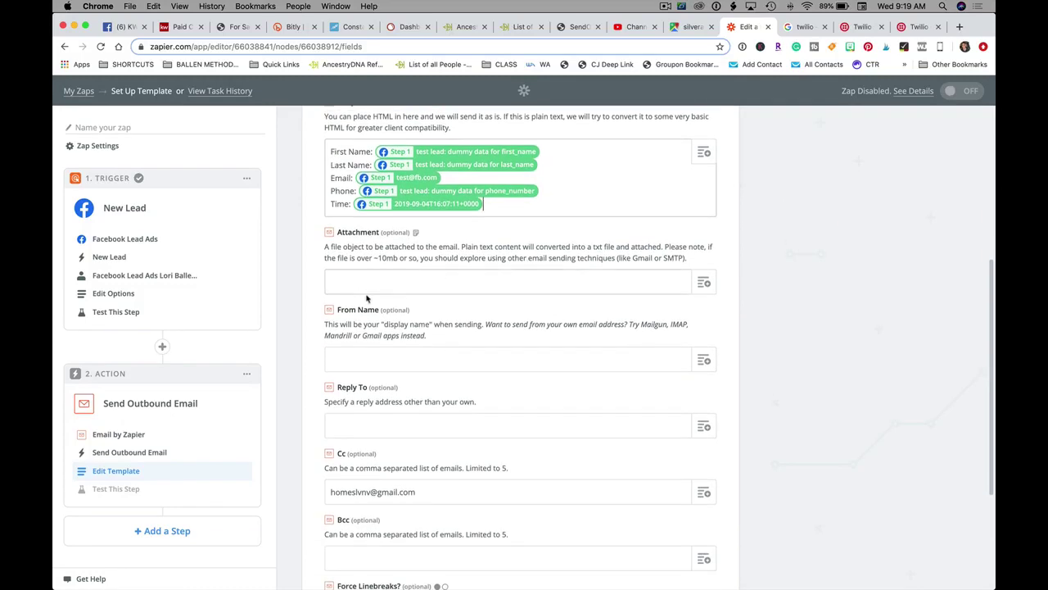
left_click(358, 312)
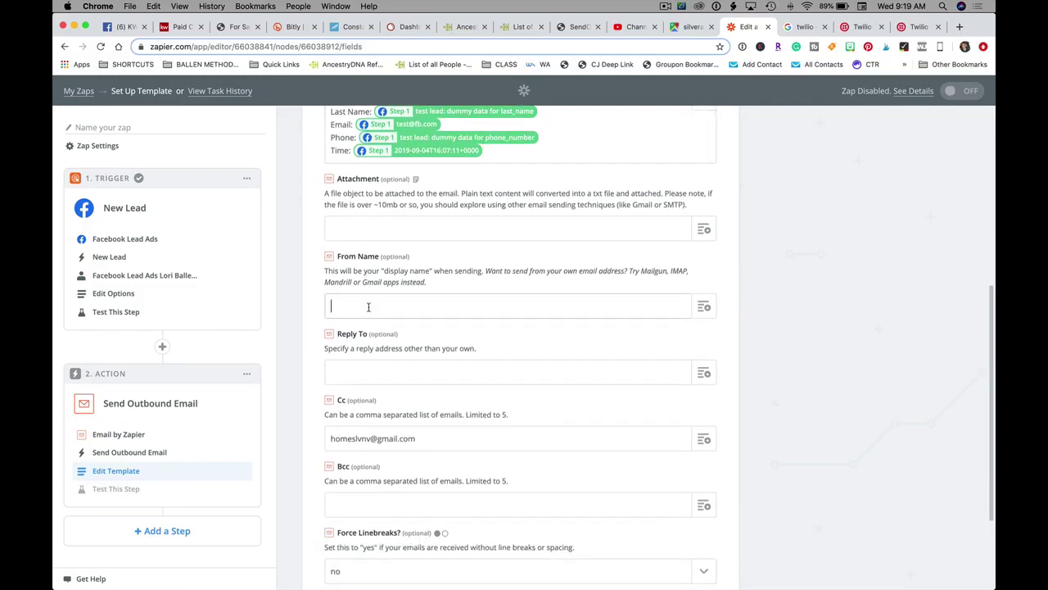
scroll(340, 347, "down", 1)
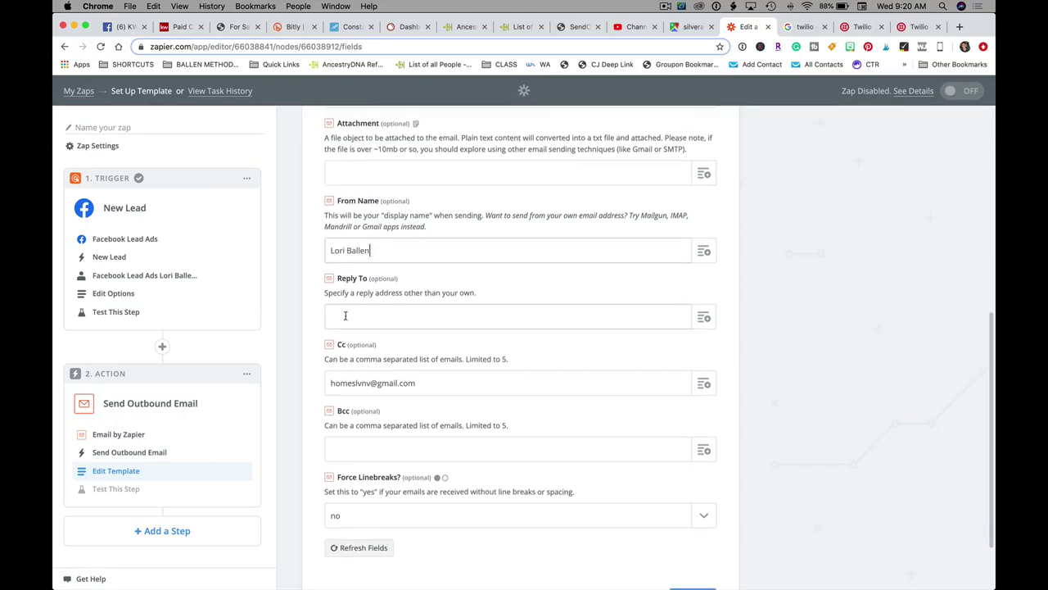
left_click(347, 316)
scroll(402, 314, "down", 2)
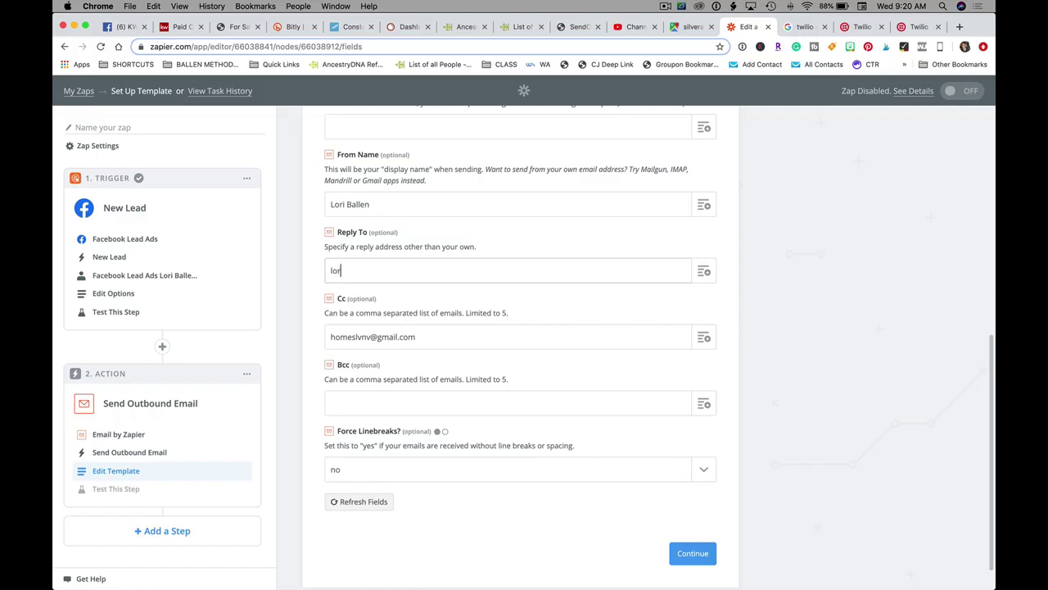
scroll(414, 350, "down", 1)
left_click(702, 524)
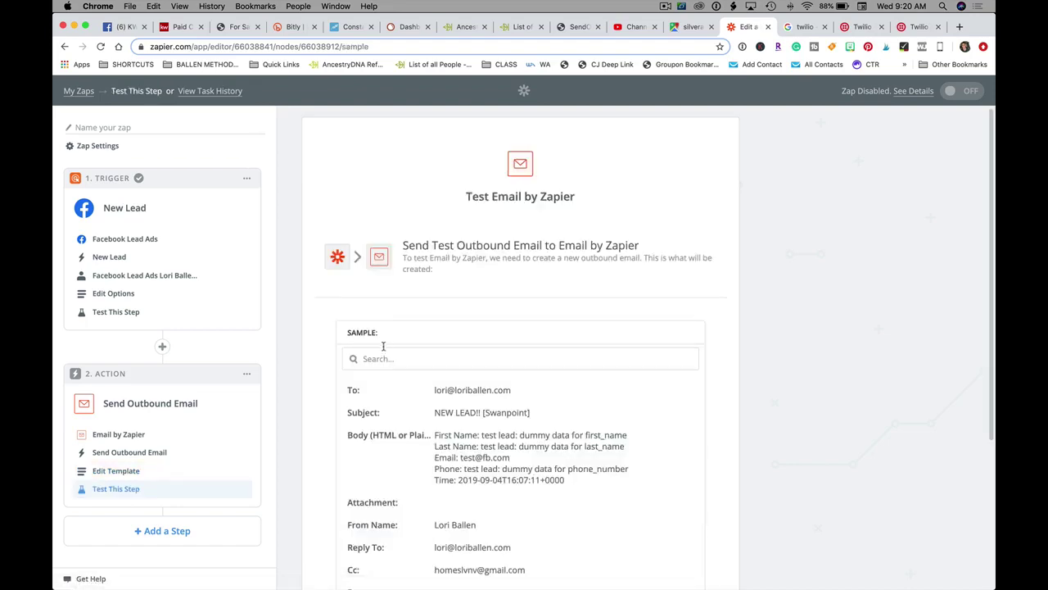
- Send a test email through Email by Zapier and finish the zap setup
scroll(382, 346, "down", 4)
scroll(725, 409, "down", 3)
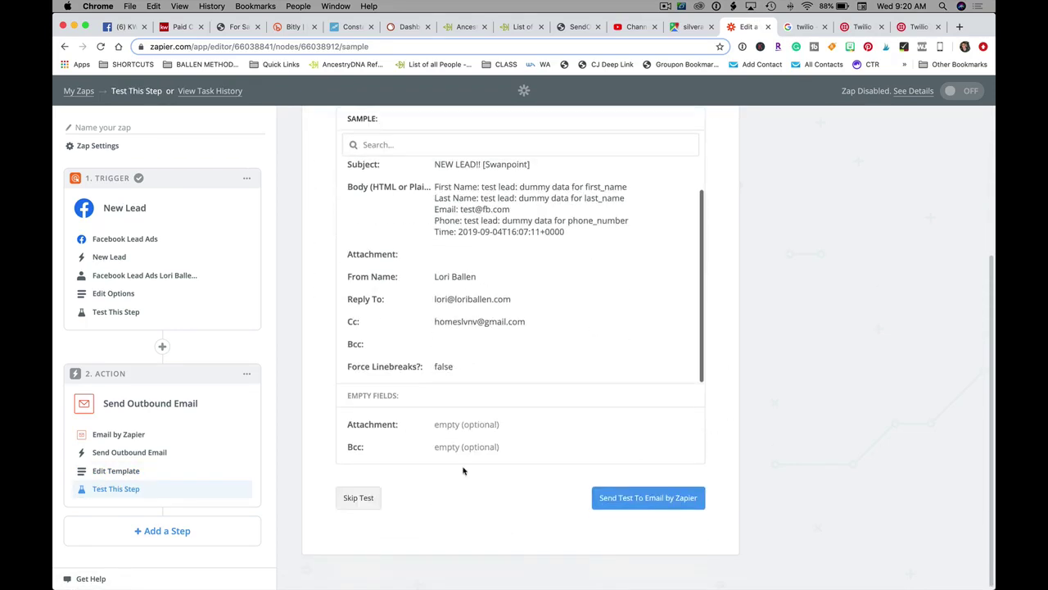
left_click(653, 502)
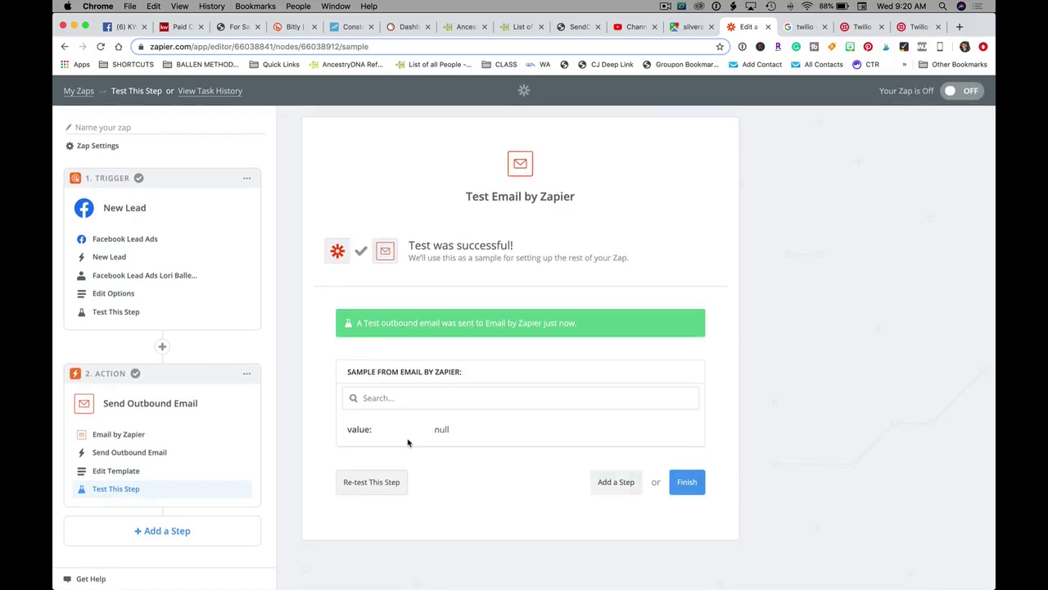
left_click(692, 486)
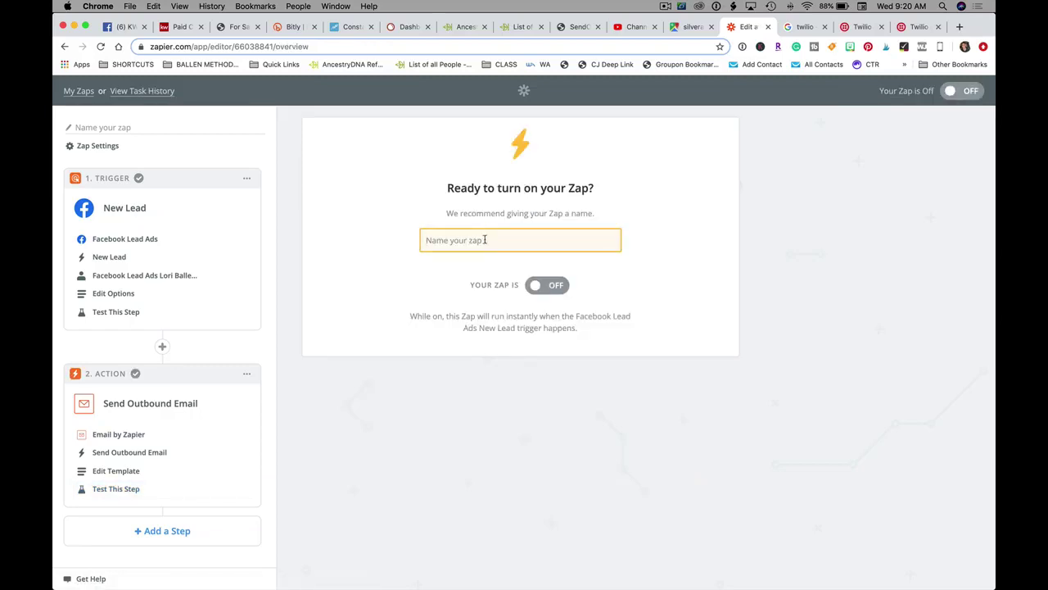
- Name the zap 'FB Lead Ad to David [Swanpoint]' and turn it on
type("FB Lea")
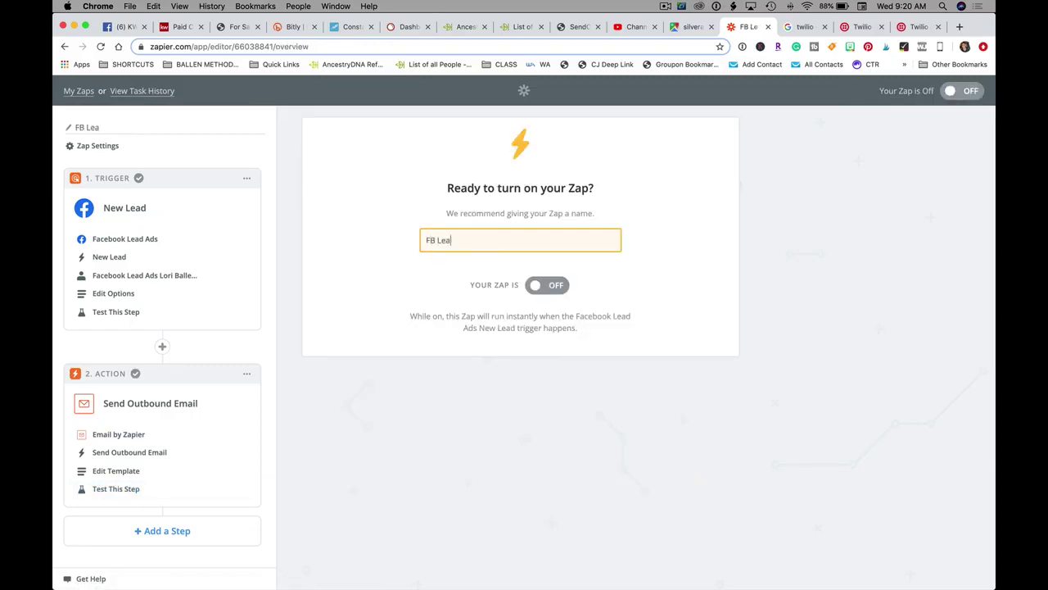
type("d Ad to David [Swanpoint")
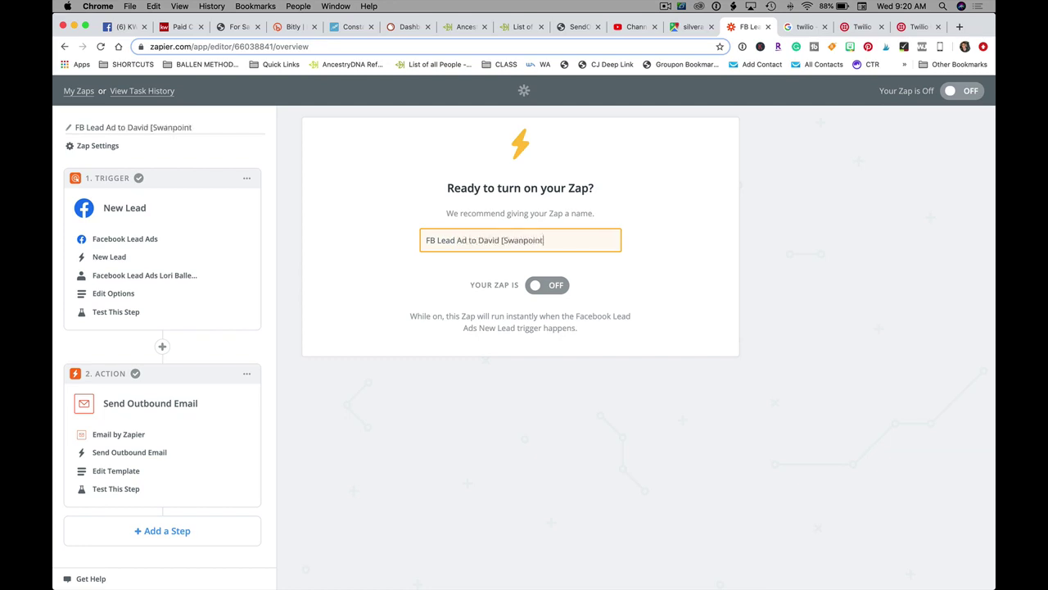
type("]")
left_click(555, 288)
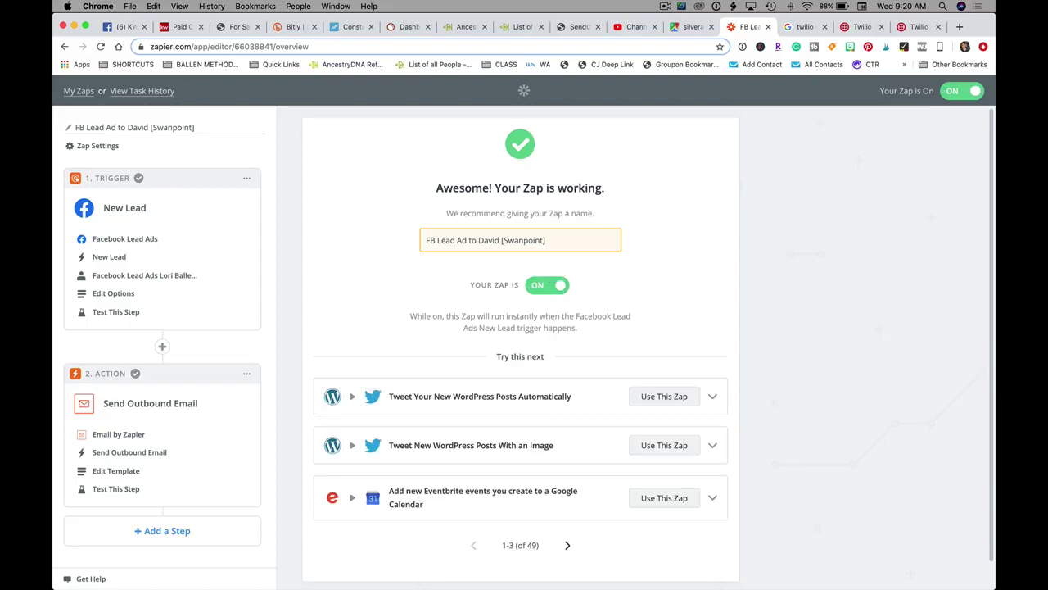
left_click(209, 574)
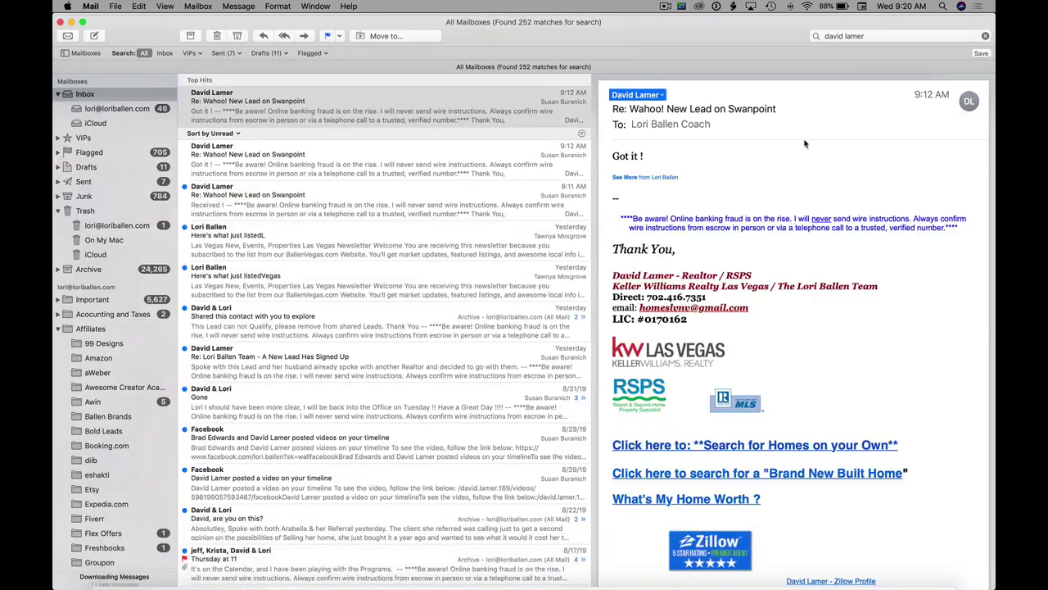
- Clear the Mail search and read the NEW LEAD!! [Swanpoint] test message's lead details
triple_click(865, 36)
key("BackSpace")
scroll(346, 253, "up", 15)
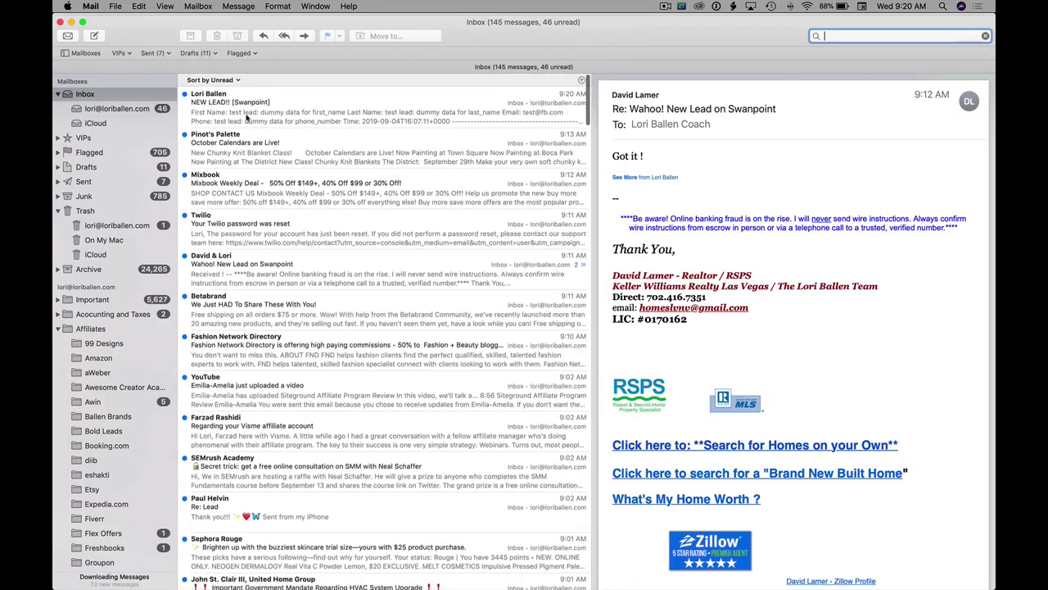
left_click(246, 117)
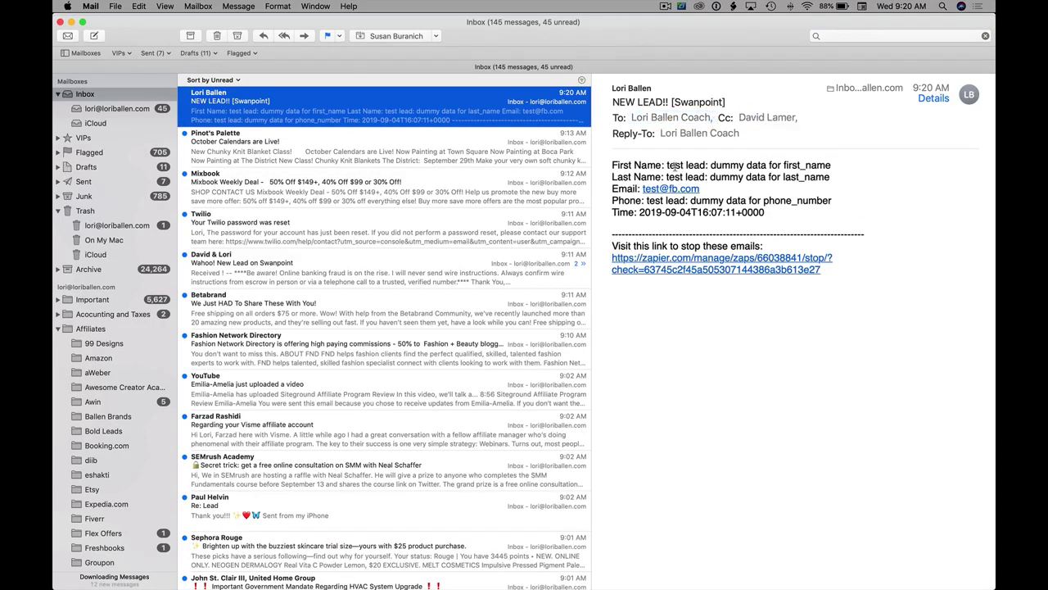
left_click_drag(679, 163, 829, 176)
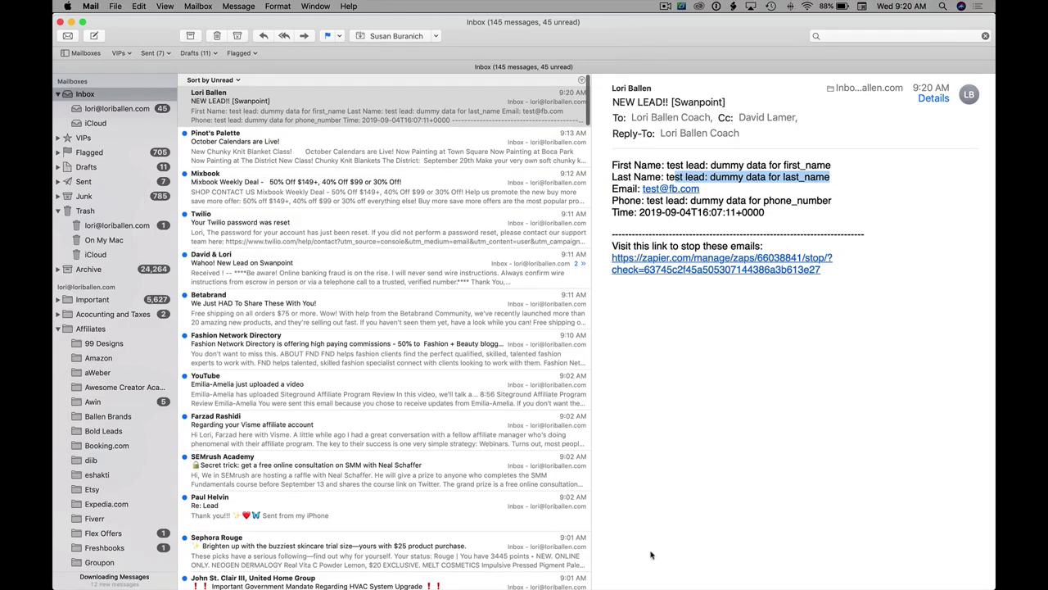
mouse_move(327, 583)
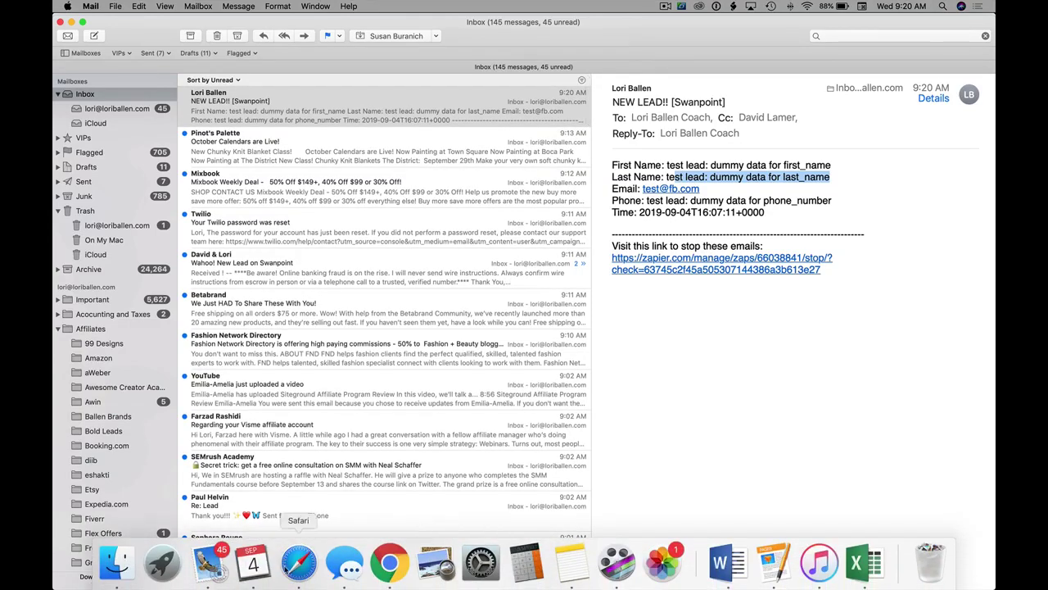
- Return to Chrome to view Zapier's confirmation that the zap is on and working
left_click(389, 571)
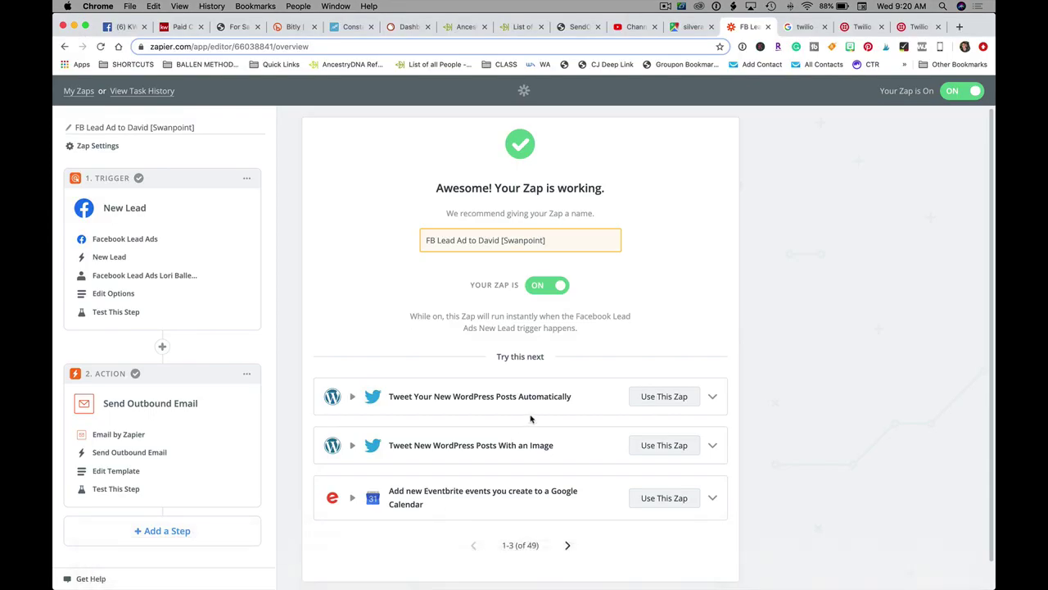
scroll(852, 155, "down", 1)
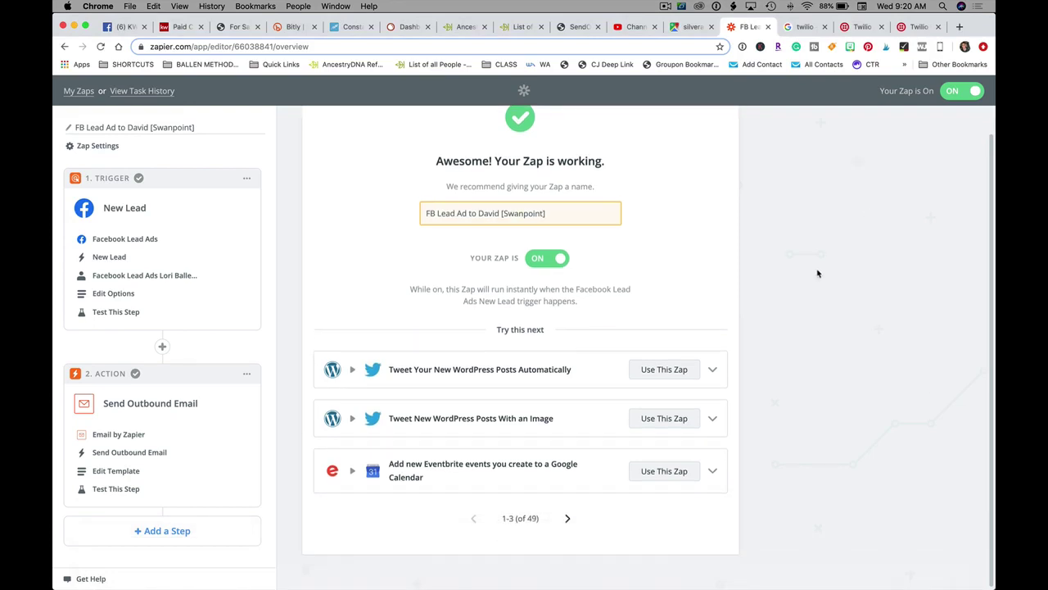